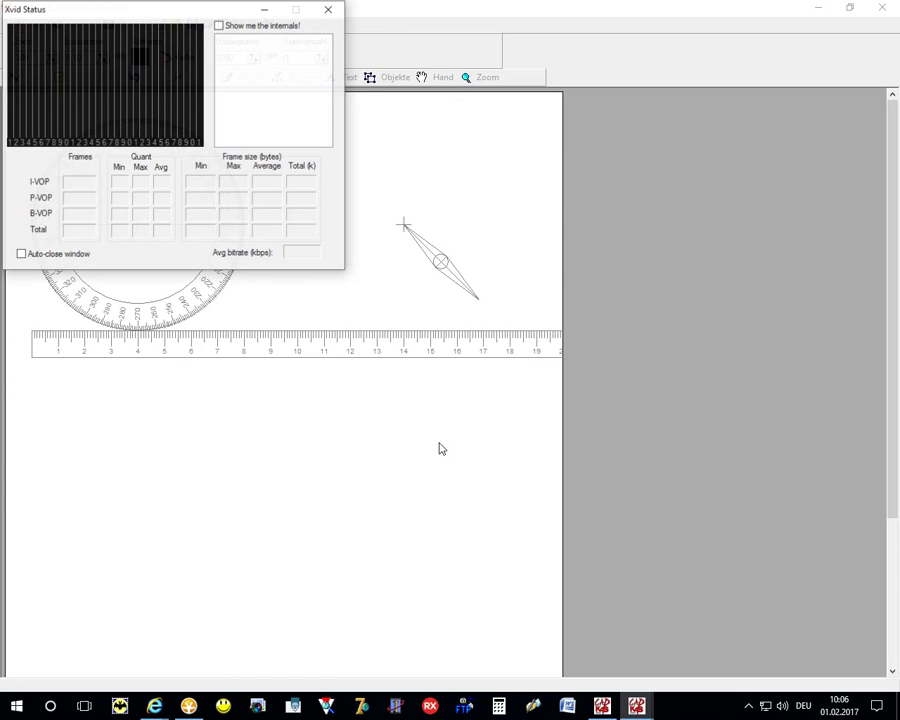
# Dismiss the Xvid status window and lower the ruler to sit beneath the protractor
pyautogui.click(316, 10)
pyautogui.click(57, 7)
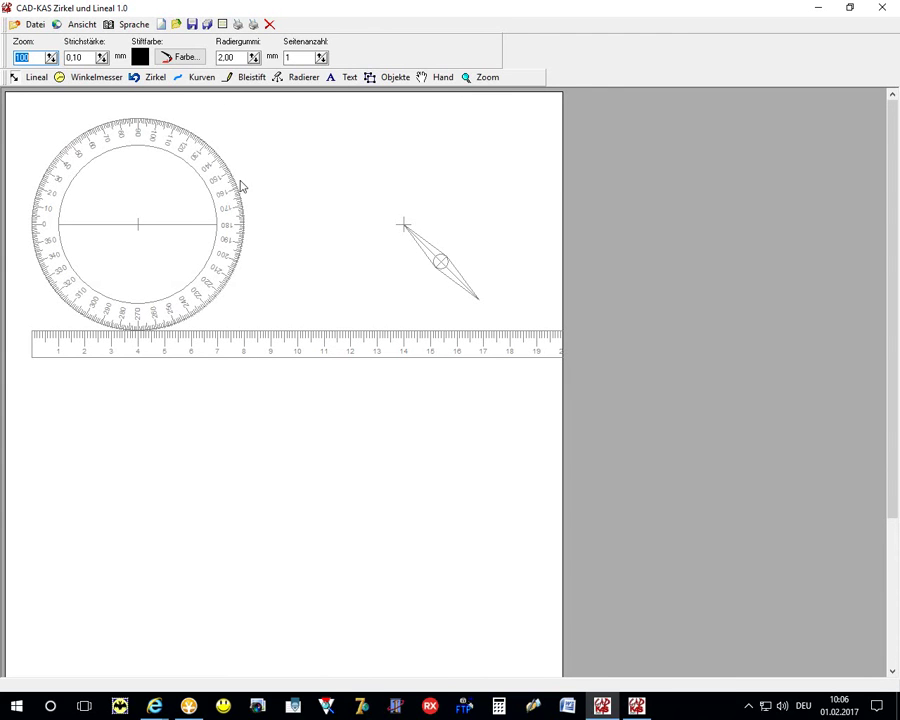
pyautogui.moveTo(222, 342)
pyautogui.mouseDown()
pyautogui.moveTo(269, 378)
pyautogui.moveTo(272, 406)
pyautogui.moveTo(199, 369)
pyautogui.moveTo(219, 392)
pyautogui.moveTo(231, 462)
pyautogui.moveTo(257, 376)
pyautogui.moveTo(349, 396)
pyautogui.moveTo(283, 436)
pyautogui.moveTo(232, 429)
pyautogui.mouseUp()
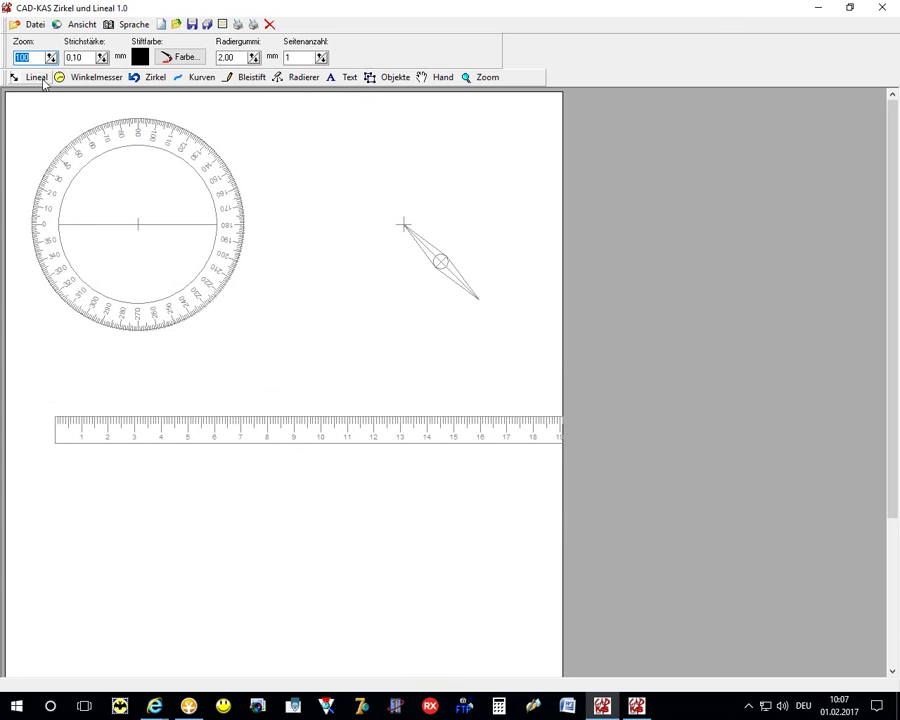
# Rotate the ruler about its left end so it slopes slightly down to the right
pyautogui.click(36, 77)
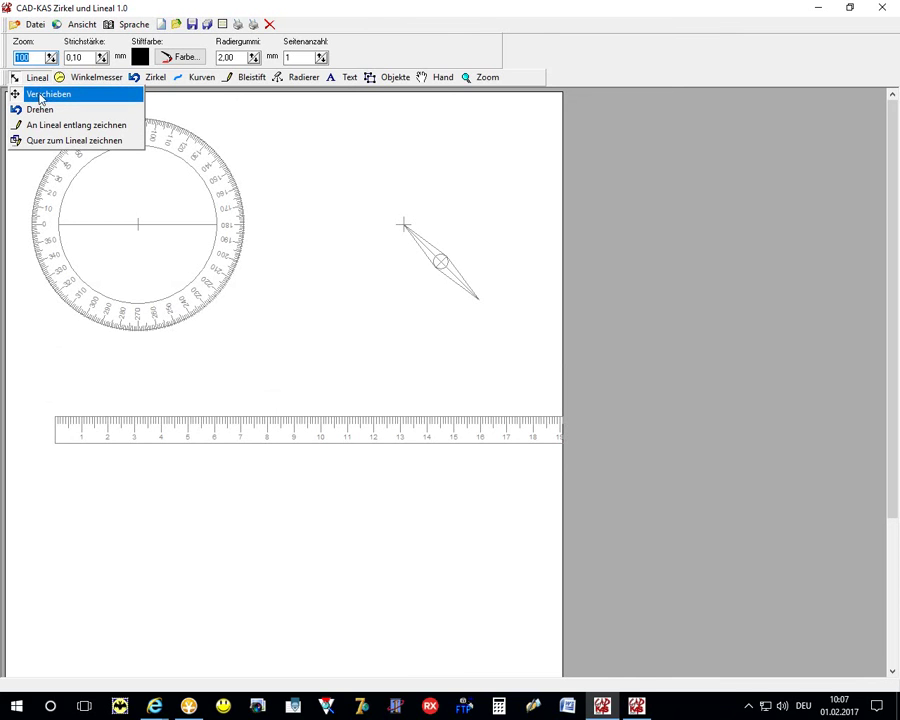
pyautogui.click(28, 112)
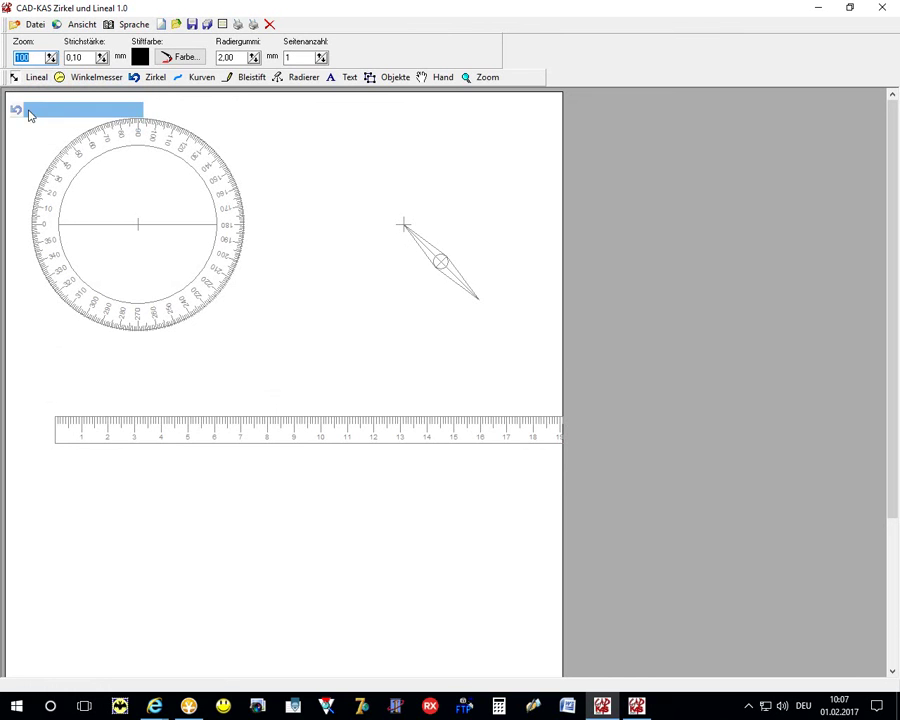
pyautogui.moveTo(396, 424)
pyautogui.mouseDown()
pyautogui.moveTo(335, 291)
pyautogui.moveTo(330, 458)
pyautogui.mouseUp()
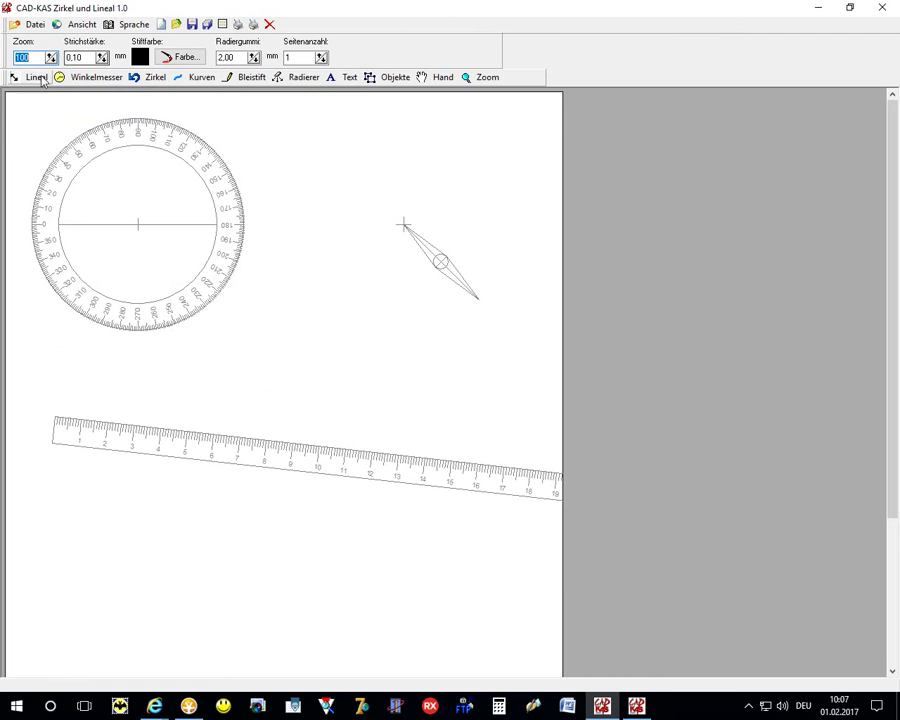
pyautogui.click(38, 77)
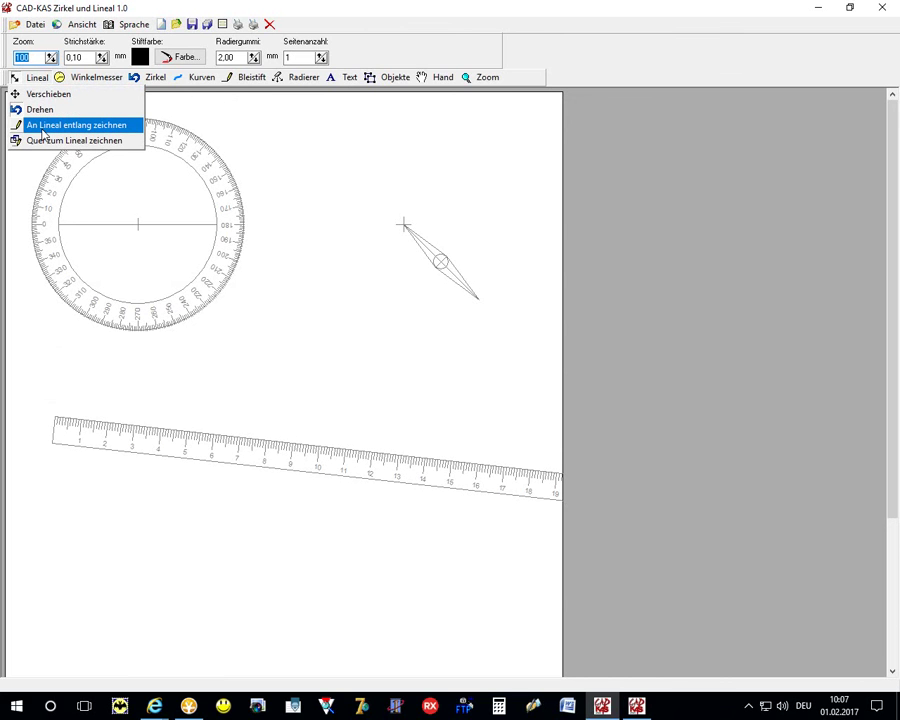
# Draw a thin sloped line along the ruler's top edge
pyautogui.click(43, 125)
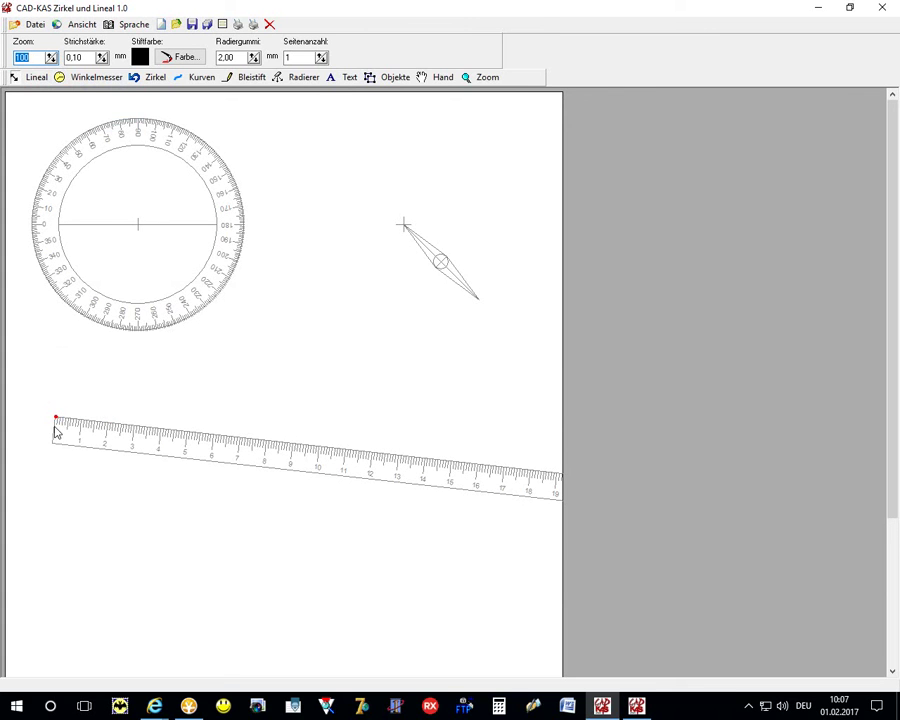
pyautogui.moveTo(55, 428); pyautogui.dragTo(180, 487)
pyautogui.moveTo(179, 487); pyautogui.dragTo(180, 487)
# Slide the ruler down, clear of the new thin line
pyautogui.click(30, 77)
pyautogui.click(40, 97)
pyautogui.moveTo(221, 456); pyautogui.dragTo(235, 541)
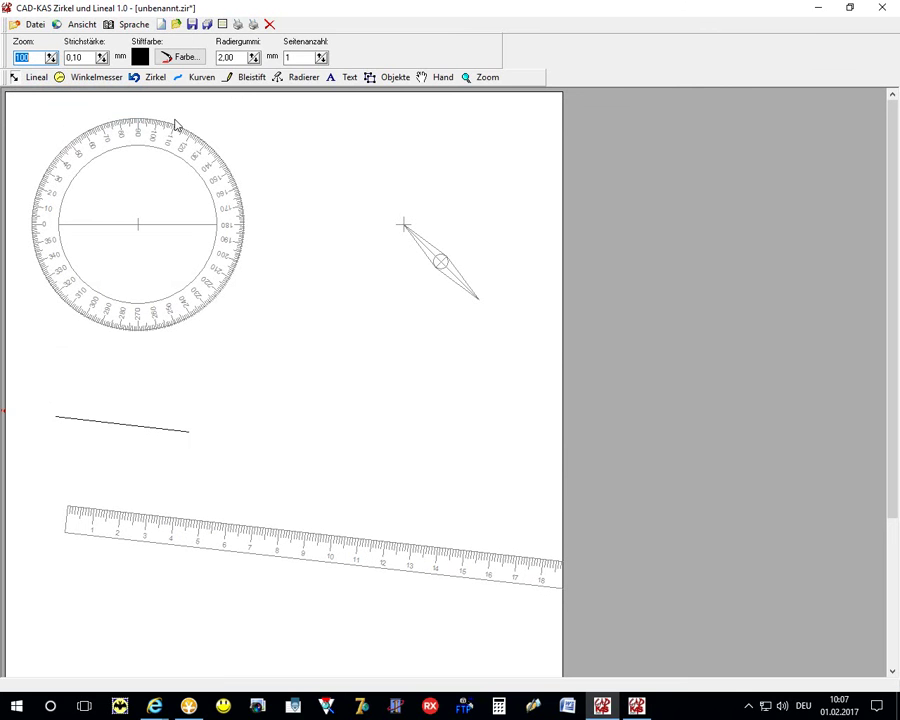
# Set the line width to 1.10 and draw a thick line along the ruler's edge
pyautogui.click(100, 55)
pyautogui.click(34, 77)
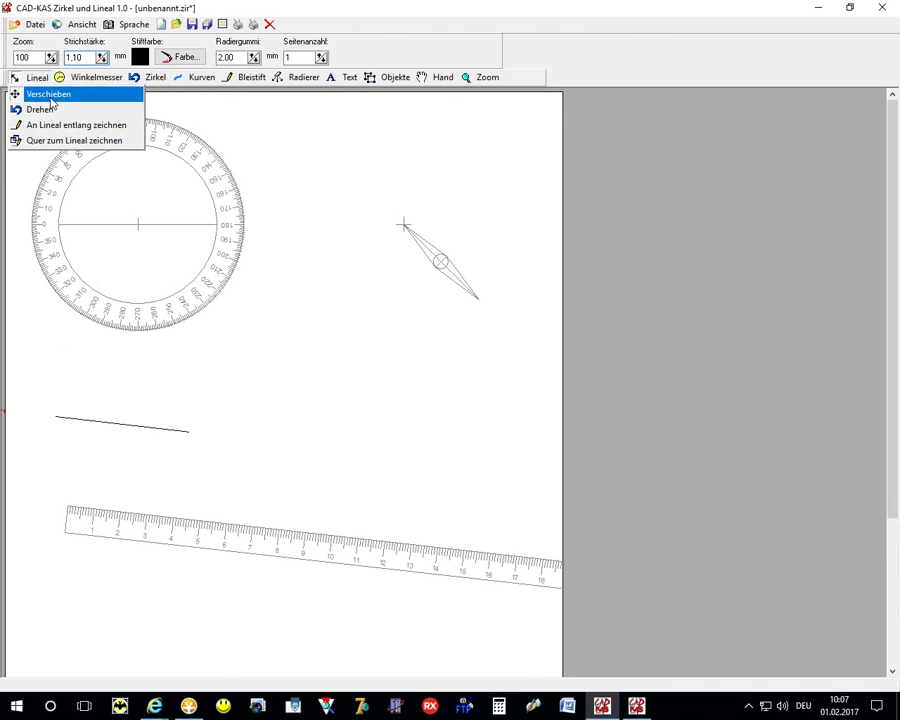
pyautogui.click(56, 126)
pyautogui.moveTo(153, 520); pyautogui.dragTo(301, 572)
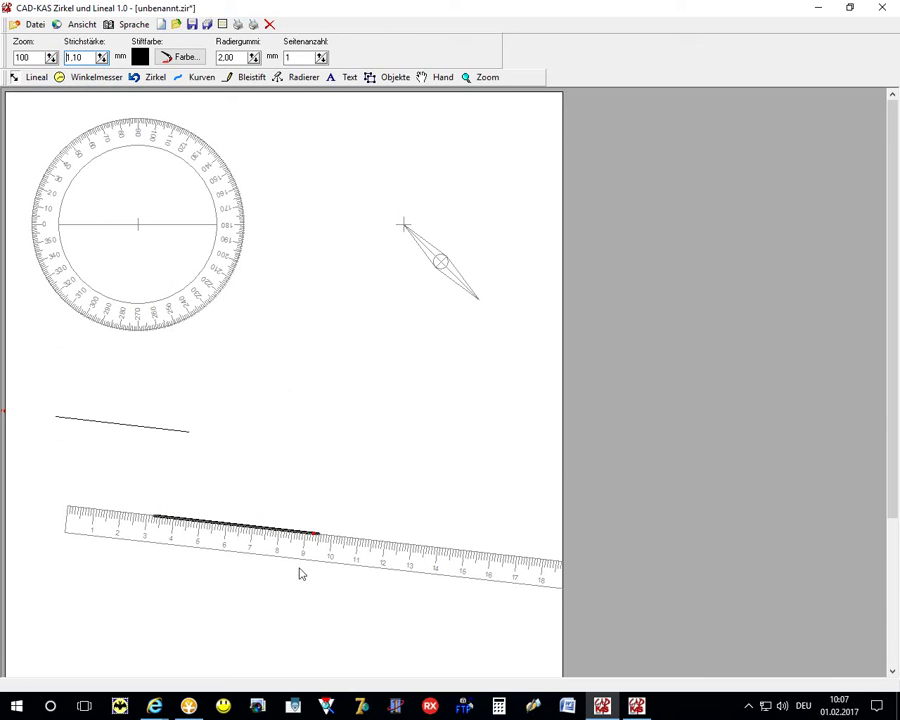
# Lower the ruler and draw a line perpendicular to it, forming a T with the thick line
pyautogui.click(34, 77)
pyautogui.click(50, 92)
pyautogui.moveTo(232, 540); pyautogui.dragTo(226, 604)
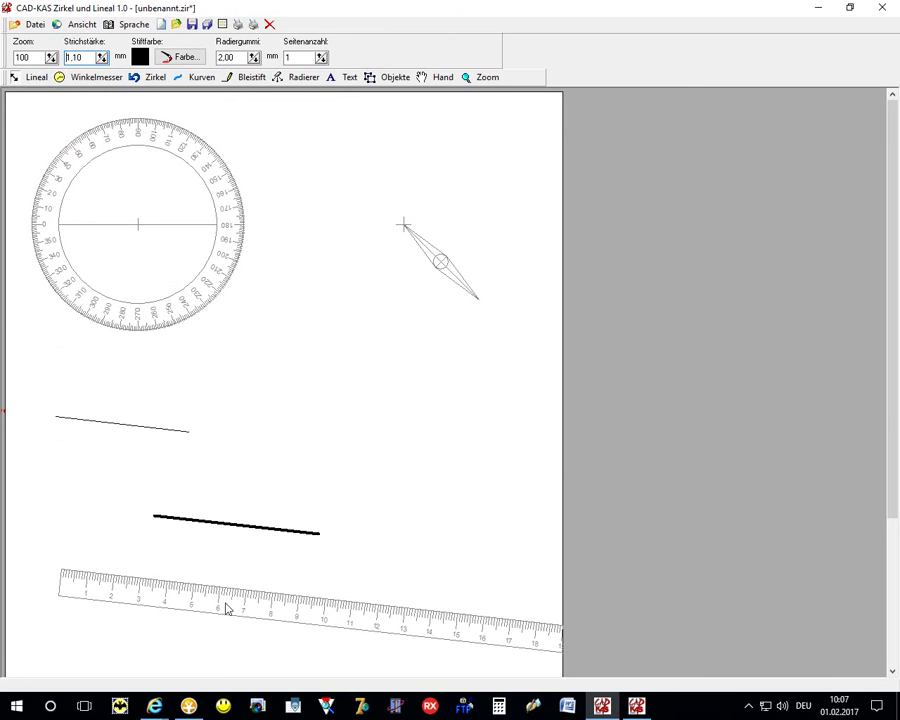
pyautogui.click(34, 78)
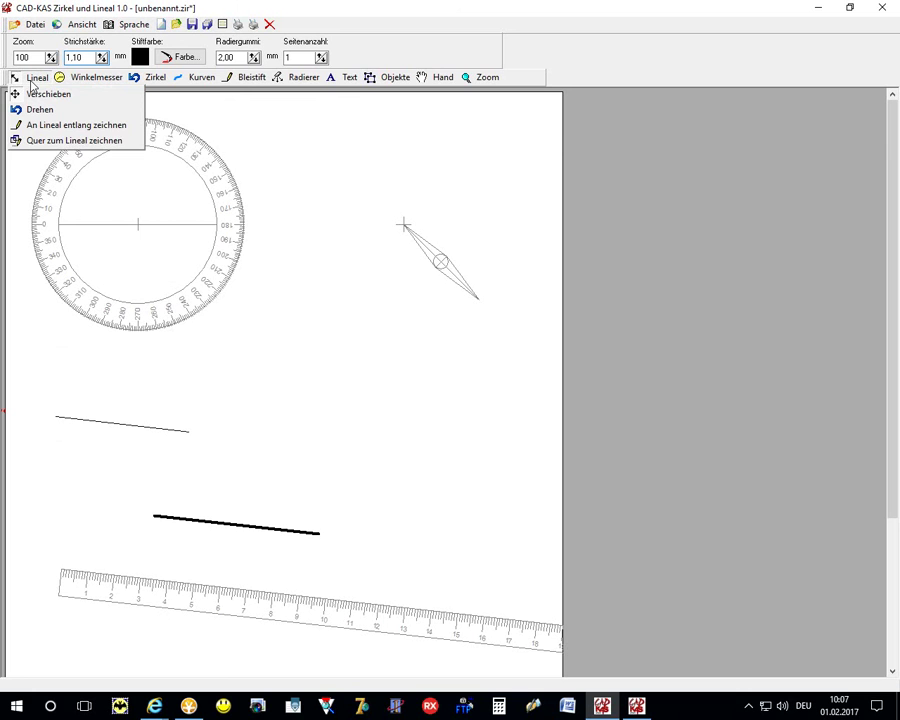
pyautogui.click(50, 143)
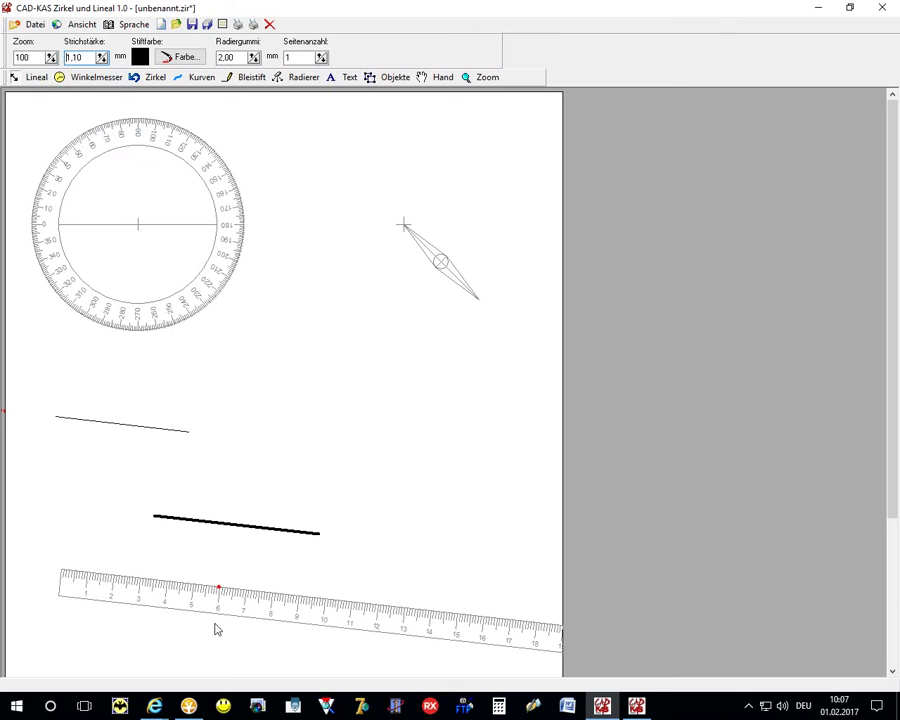
pyautogui.moveTo(213, 629); pyautogui.dragTo(220, 518)
# Move the ruler back up above the thick lines
pyautogui.click(36, 77)
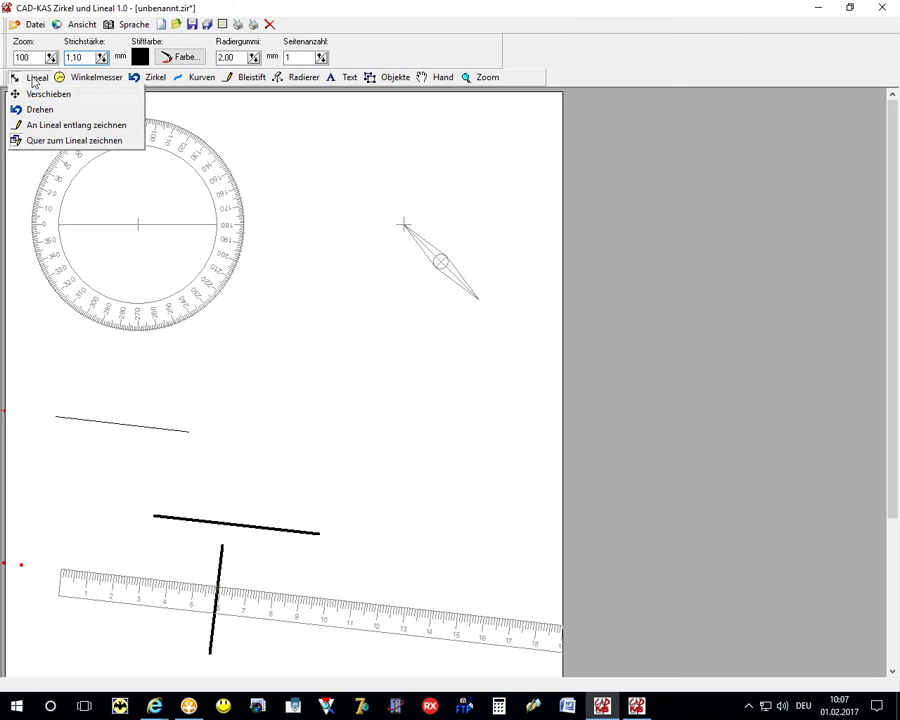
pyautogui.click(40, 93)
pyautogui.moveTo(296, 630); pyautogui.dragTo(352, 433)
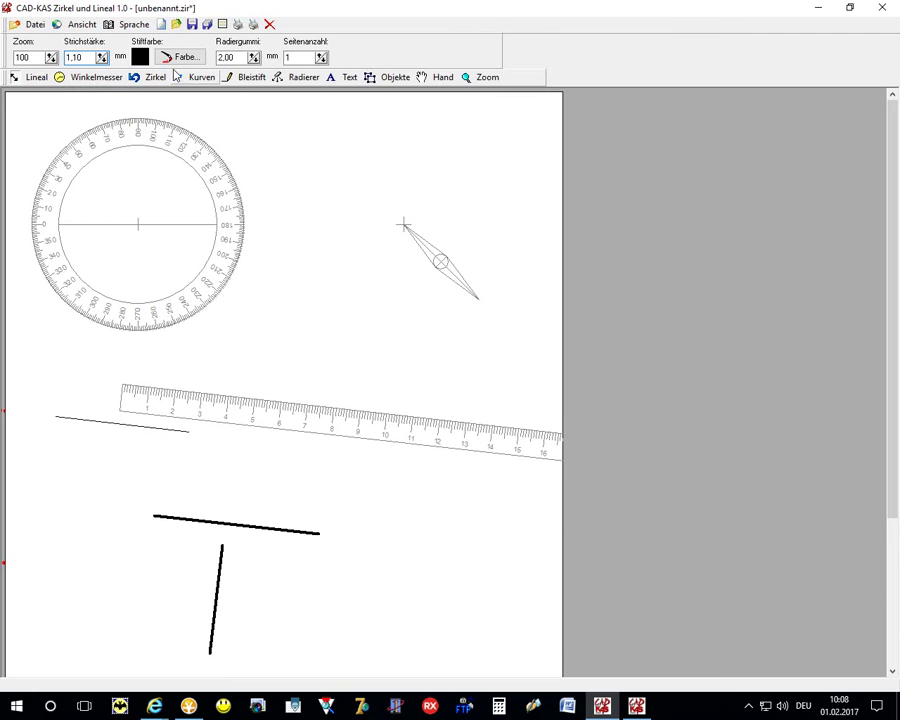
# Switch the pen colour to green and draw a green line along the ruler's edge
pyautogui.click(144, 58)
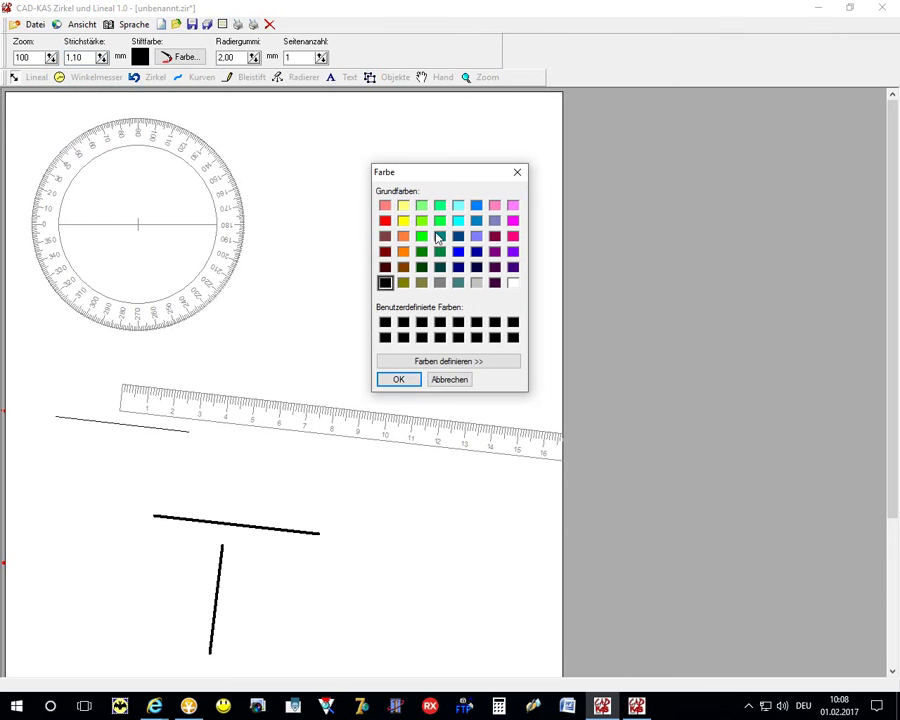
pyautogui.click(421, 236)
pyautogui.click(409, 389)
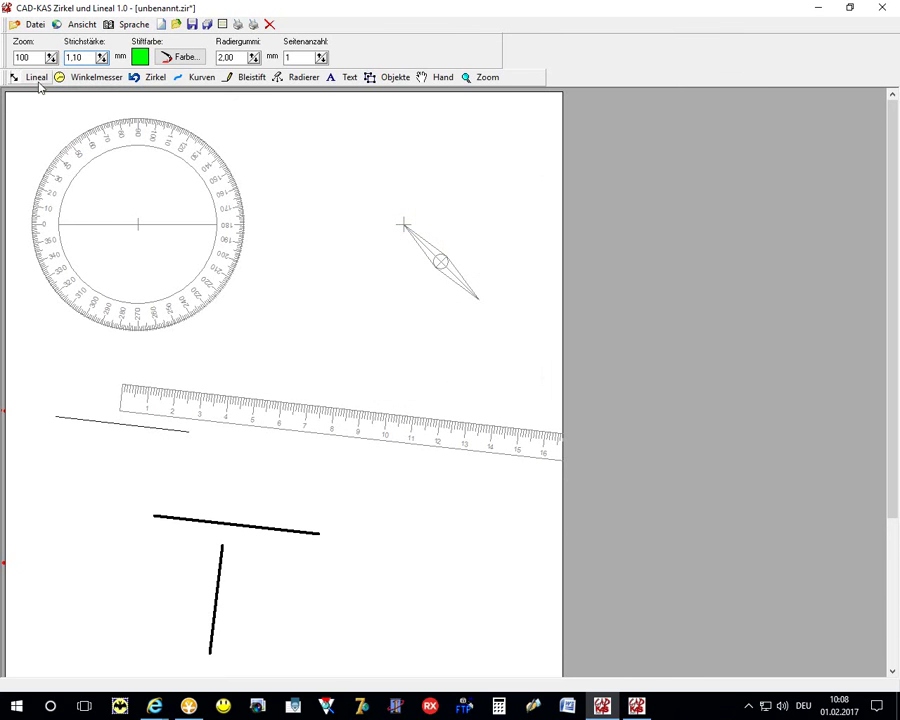
pyautogui.click(38, 80)
pyautogui.click(47, 128)
pyautogui.moveTo(201, 367); pyautogui.dragTo(315, 434)
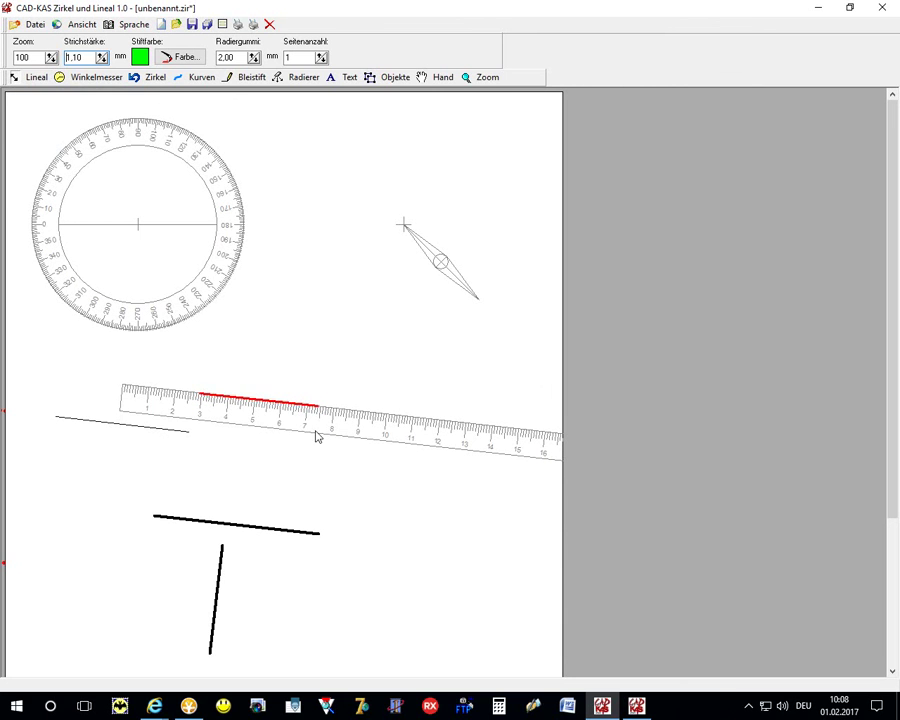
# Move the ruler down below the green line
pyautogui.click(36, 77)
pyautogui.click(44, 94)
pyautogui.click(36, 77)
pyautogui.click(44, 94)
pyautogui.moveTo(337, 416); pyautogui.dragTo(286, 503)
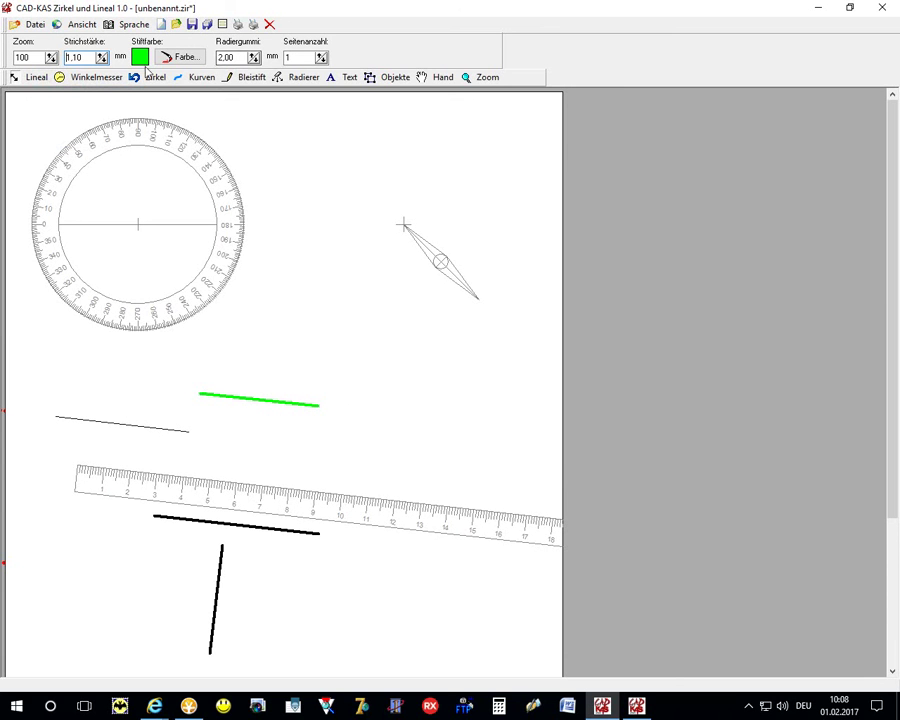
# Bring the protractor down toward the ruler and turn its baseline diagonal
pyautogui.click(101, 84)
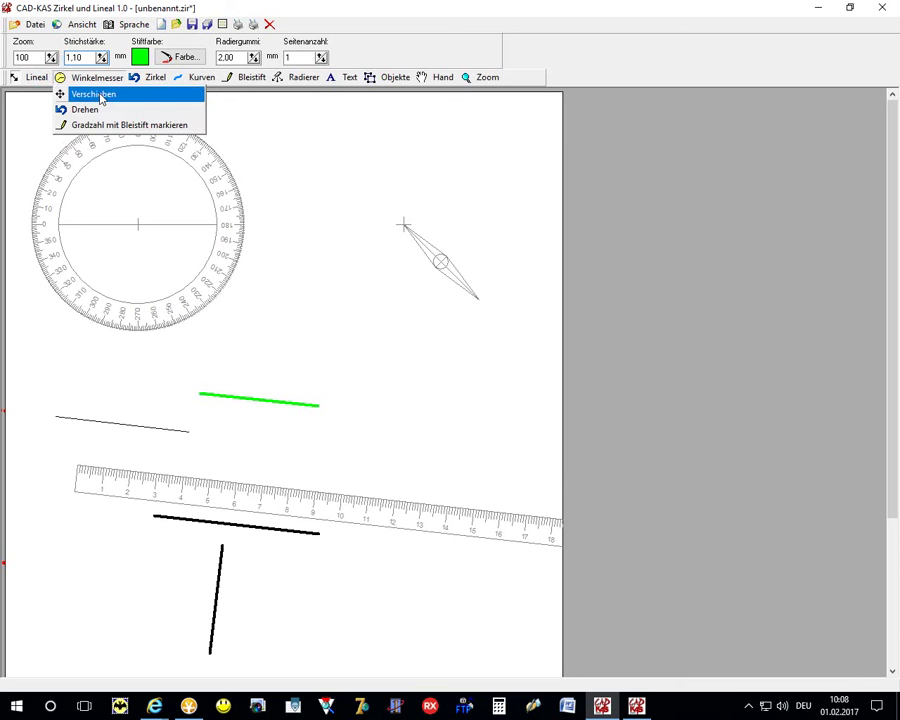
pyautogui.click(101, 95)
pyautogui.moveTo(155, 152)
pyautogui.mouseDown()
pyautogui.moveTo(390, 518)
pyautogui.moveTo(280, 203)
pyautogui.mouseUp()
pyautogui.click(90, 86)
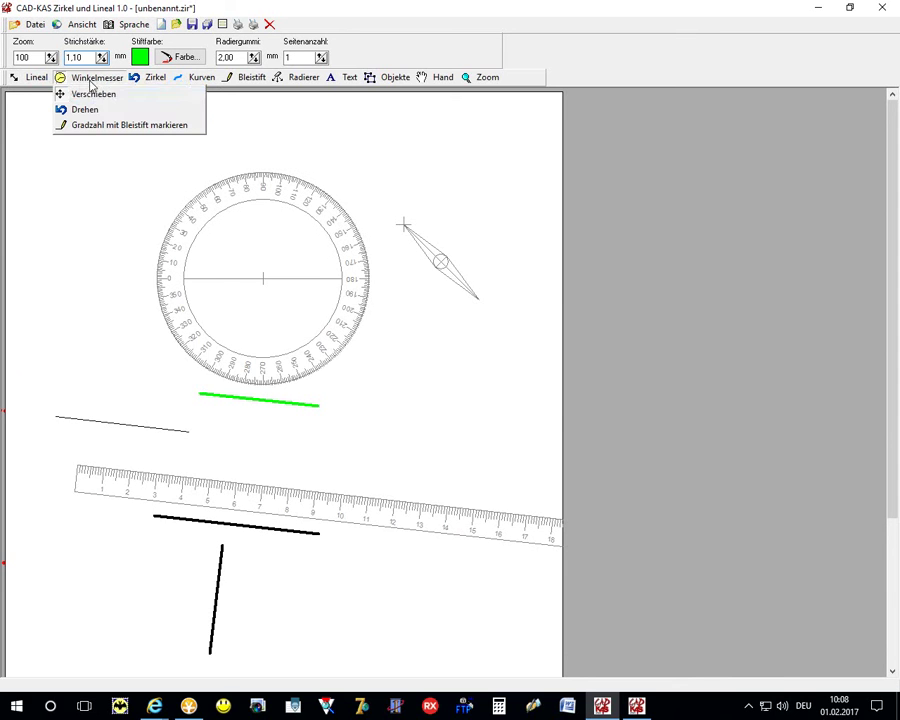
pyautogui.click(82, 109)
pyautogui.moveTo(136, 158)
pyautogui.mouseDown()
pyautogui.moveTo(193, 280)
pyautogui.moveTo(235, 215)
pyautogui.mouseUp()
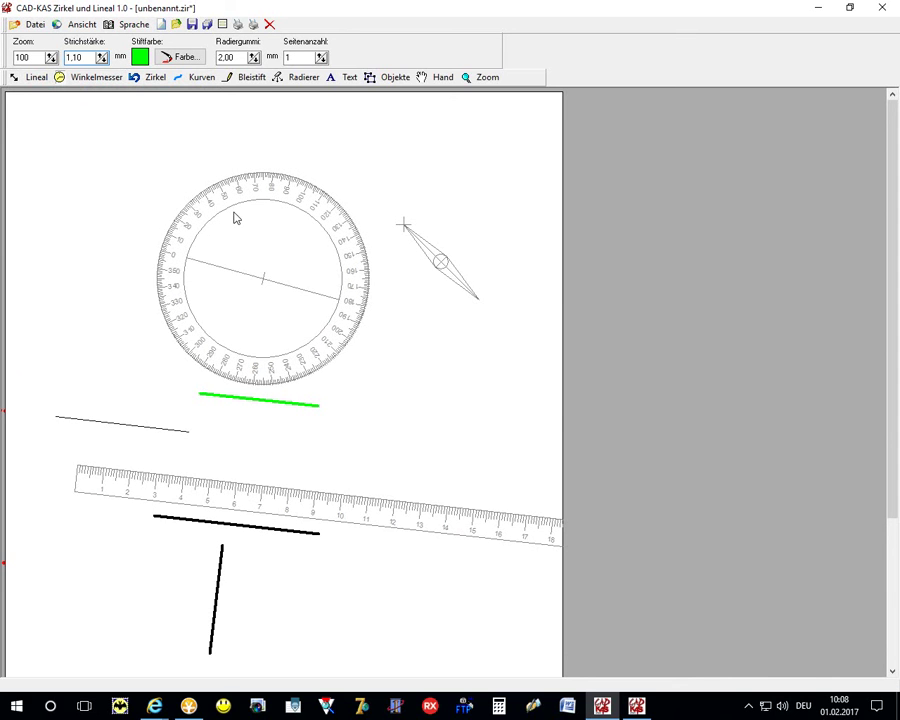
# Centre the protractor on the green line and rotate its baseline to match it
pyautogui.click(95, 78)
pyautogui.click(107, 98)
pyautogui.moveTo(287, 195); pyautogui.dragTo(284, 318)
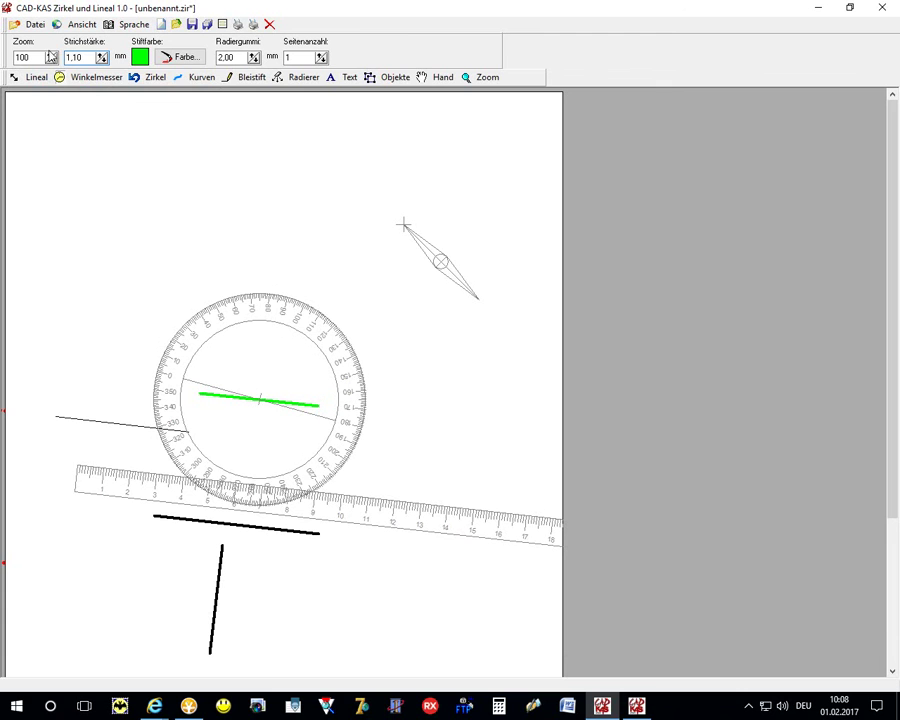
pyautogui.click(95, 77)
pyautogui.click(97, 109)
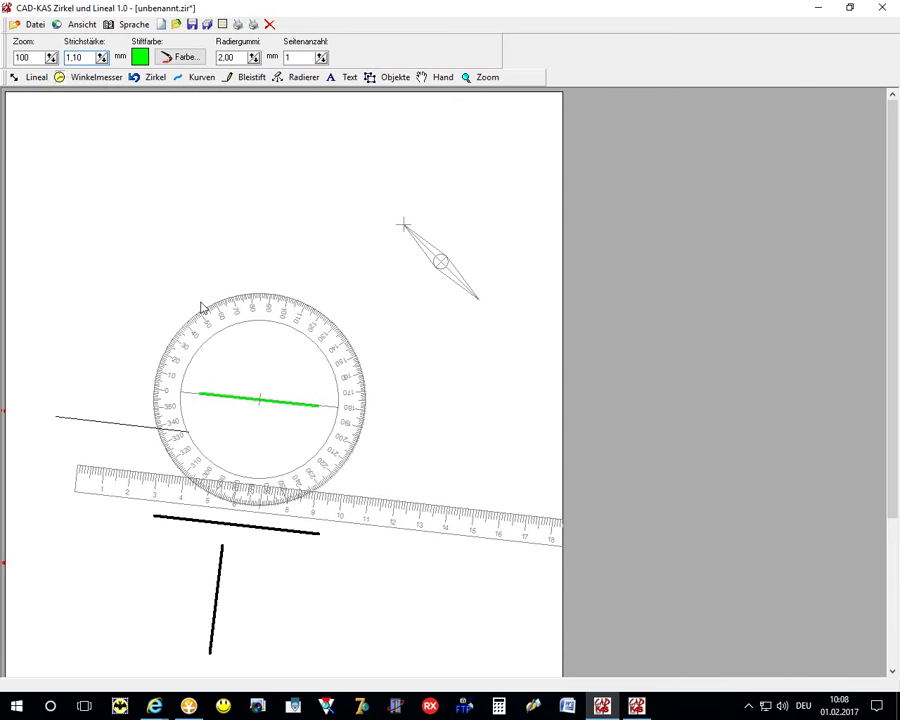
# Mark an angle with the pencil, drawing a long green line from the protractor centre
pyautogui.click(88, 78)
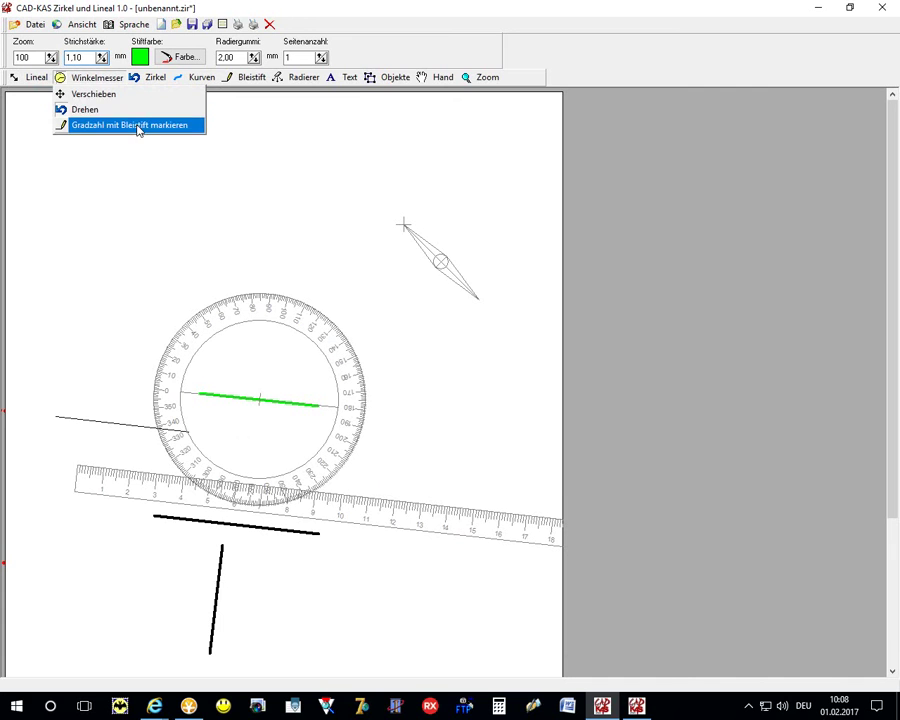
pyautogui.click(104, 126)
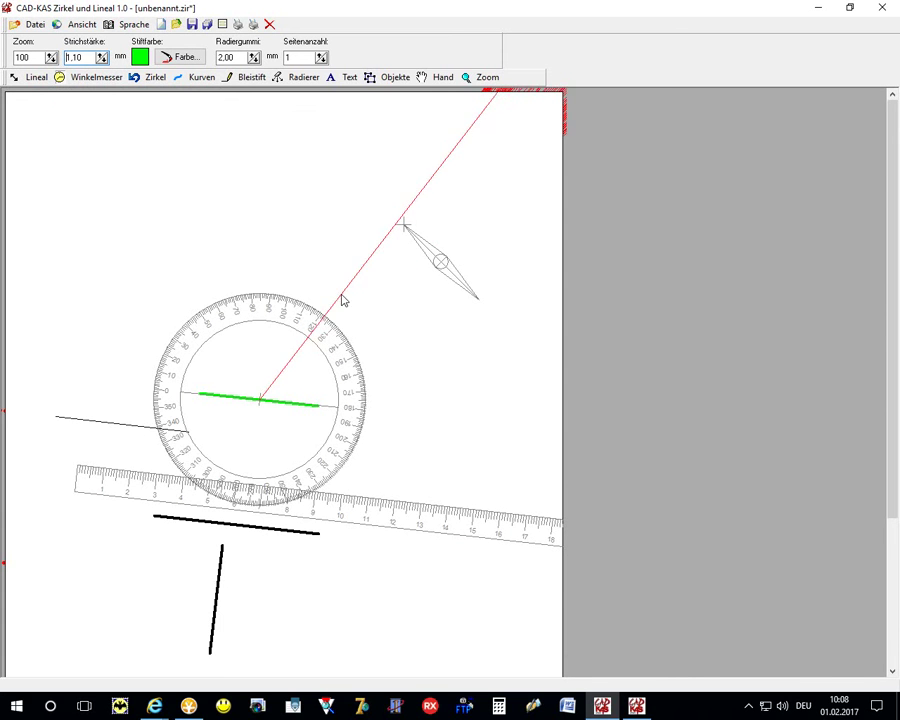
pyautogui.moveTo(338, 297)
pyautogui.mouseDown()
pyautogui.moveTo(247, 434)
pyautogui.moveTo(456, 94)
pyautogui.mouseUp()
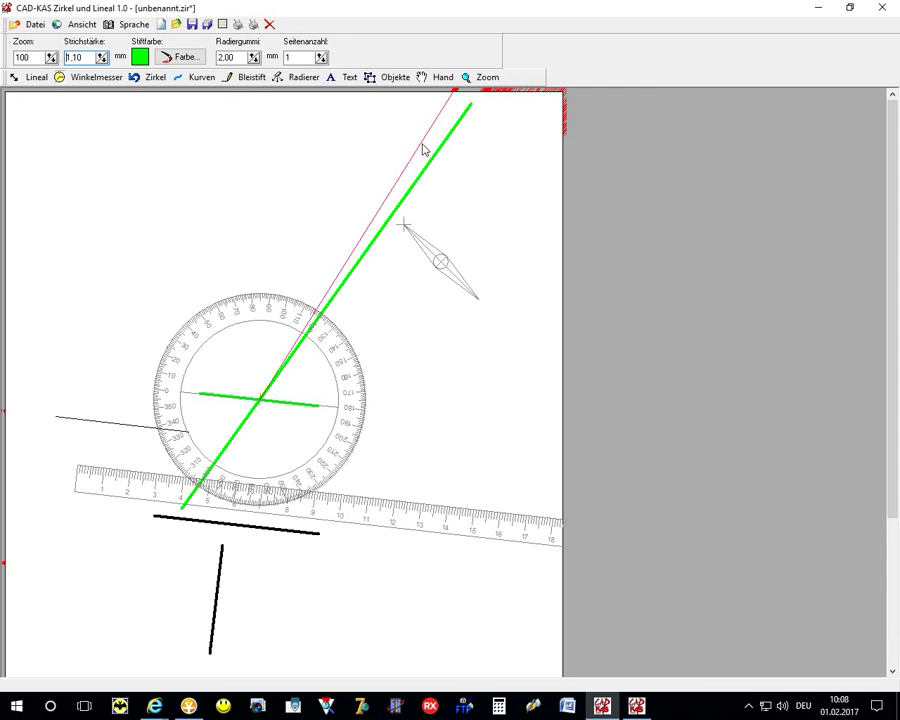
# Lay the ruler across the protractor centre, then move the protractor to the top-left
pyautogui.click(34, 78)
pyautogui.click(76, 108)
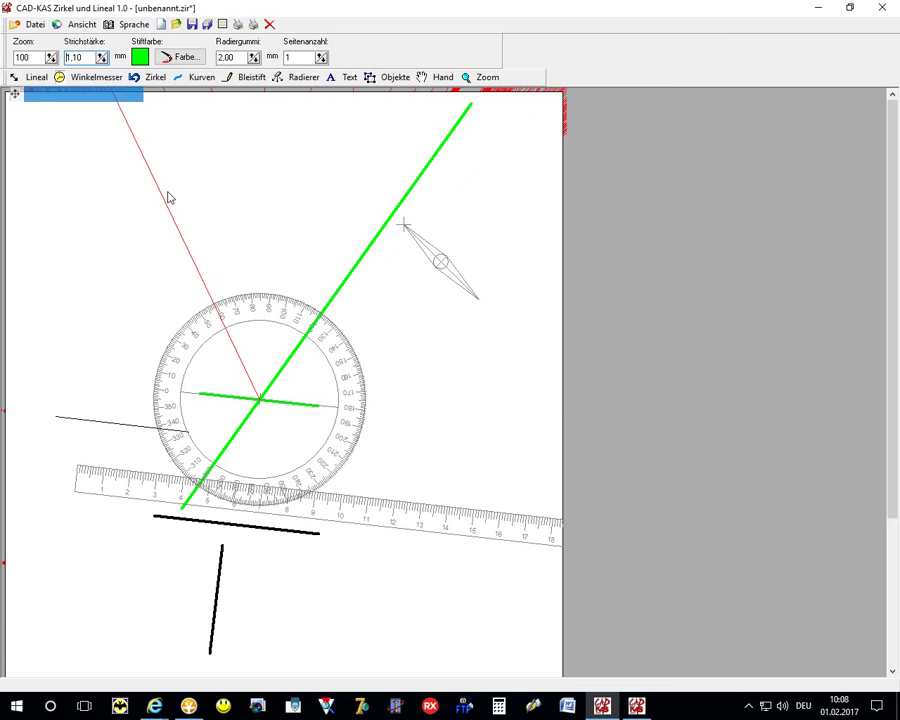
pyautogui.click(82, 77)
pyautogui.click(110, 91)
pyautogui.moveTo(228, 319); pyautogui.dragTo(132, 152)
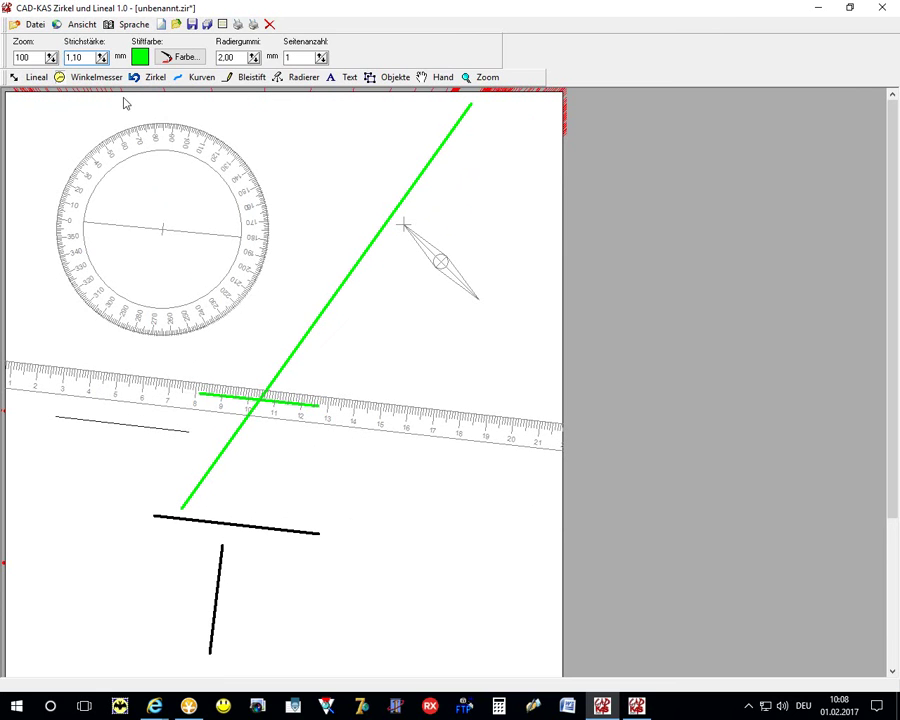
# Place the compass point where the two green lines cross on the ruler
pyautogui.click(153, 78)
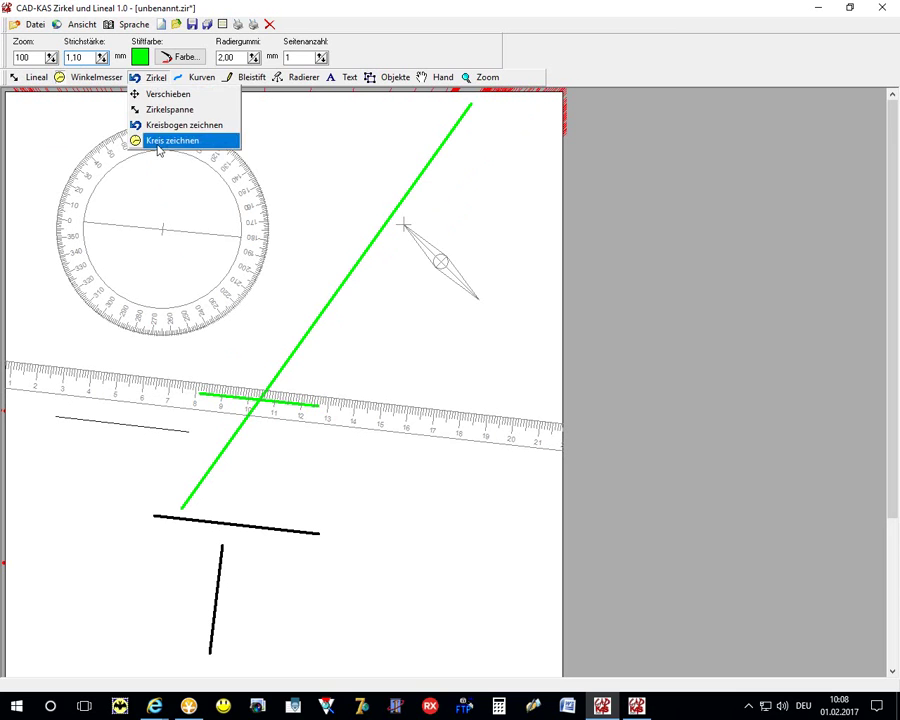
pyautogui.click(166, 94)
pyautogui.moveTo(440, 262); pyautogui.dragTo(362, 282)
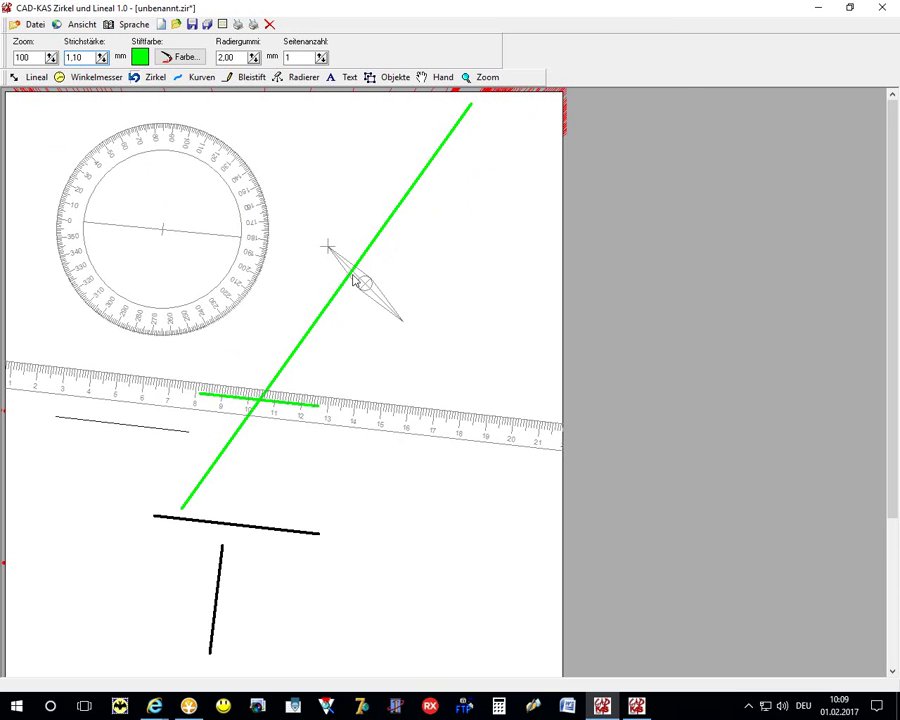
pyautogui.moveTo(347, 279)
pyautogui.mouseDown()
pyautogui.moveTo(201, 458)
pyautogui.moveTo(347, 501)
pyautogui.moveTo(285, 433)
pyautogui.mouseUp()
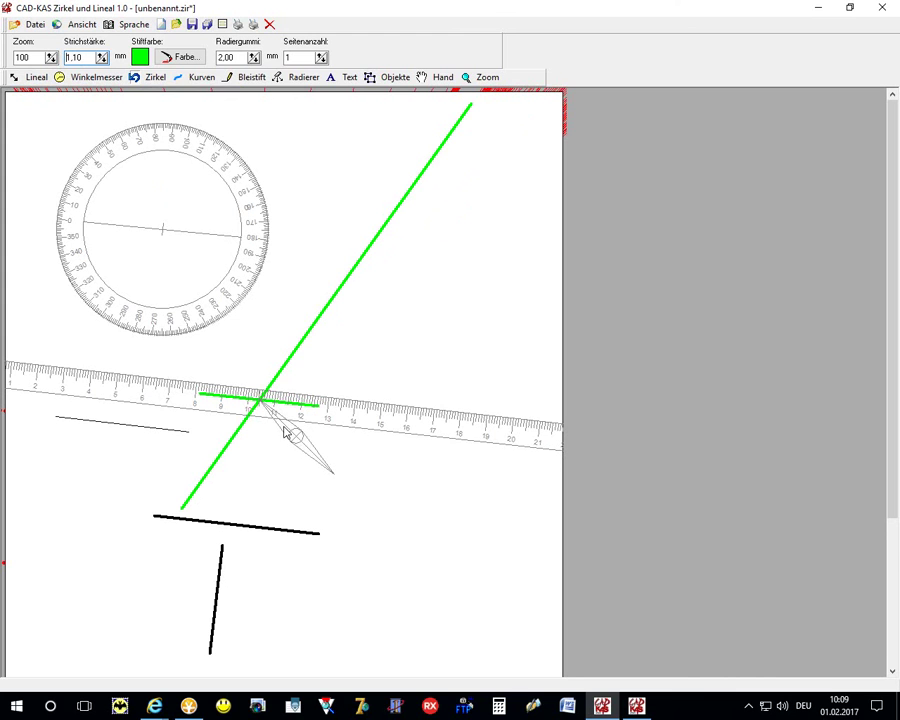
# Open the compass span out to the top of the vertical black line
pyautogui.click(148, 78)
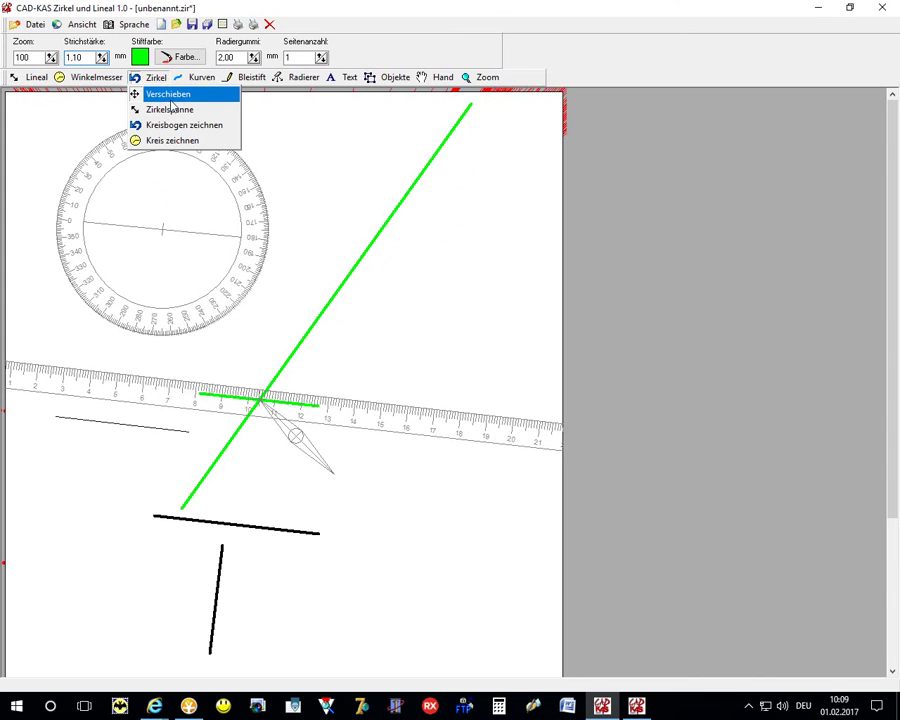
pyautogui.click(170, 109)
pyautogui.moveTo(374, 444); pyautogui.dragTo(222, 549)
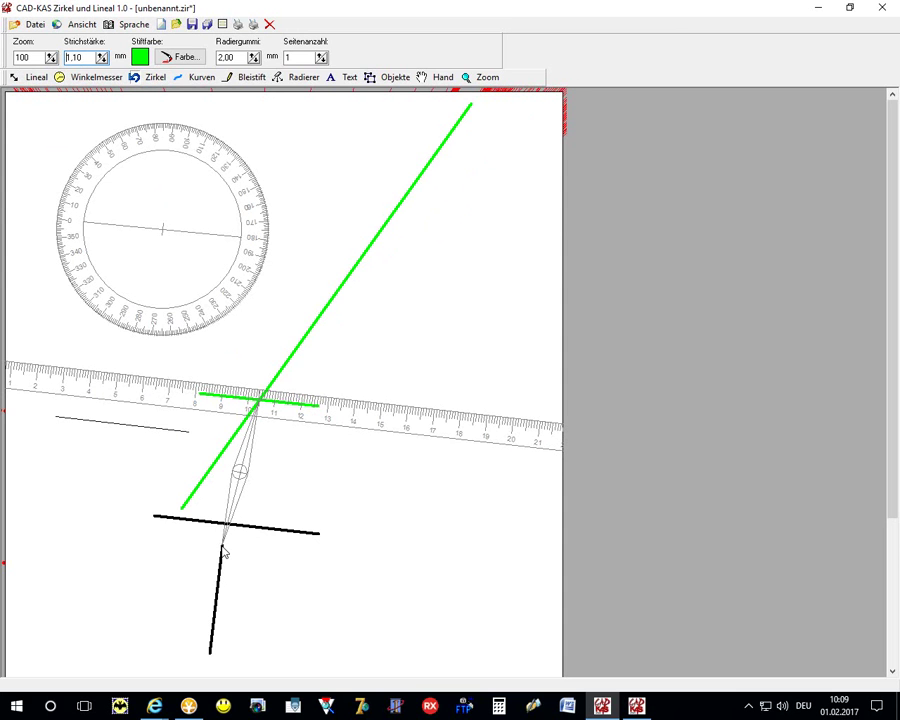
# Draw two green arcs, then a full green circle with that compass span
pyautogui.click(152, 78)
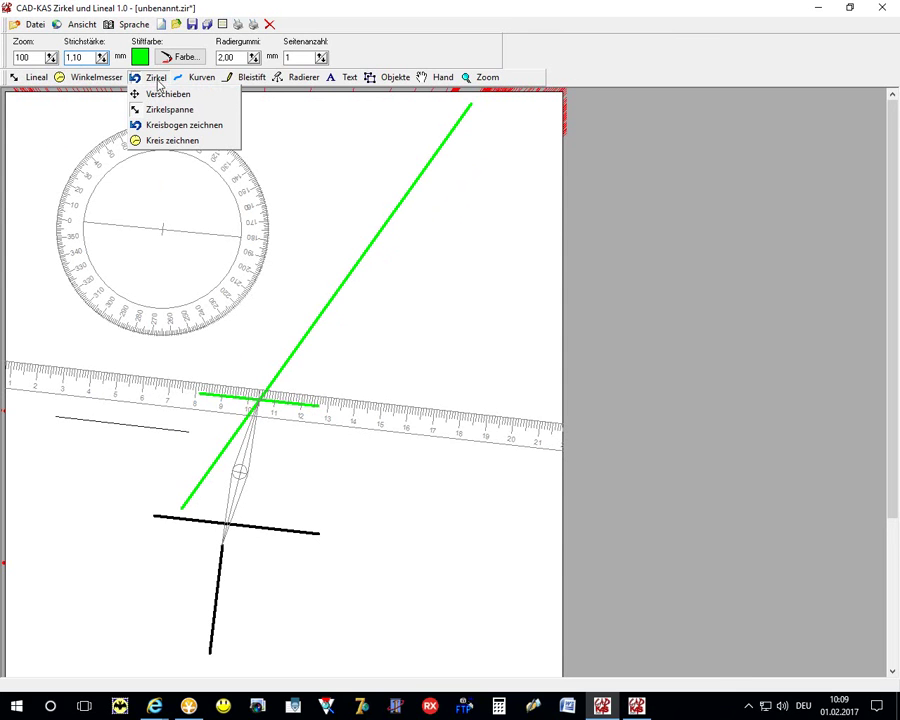
pyautogui.click(226, 126)
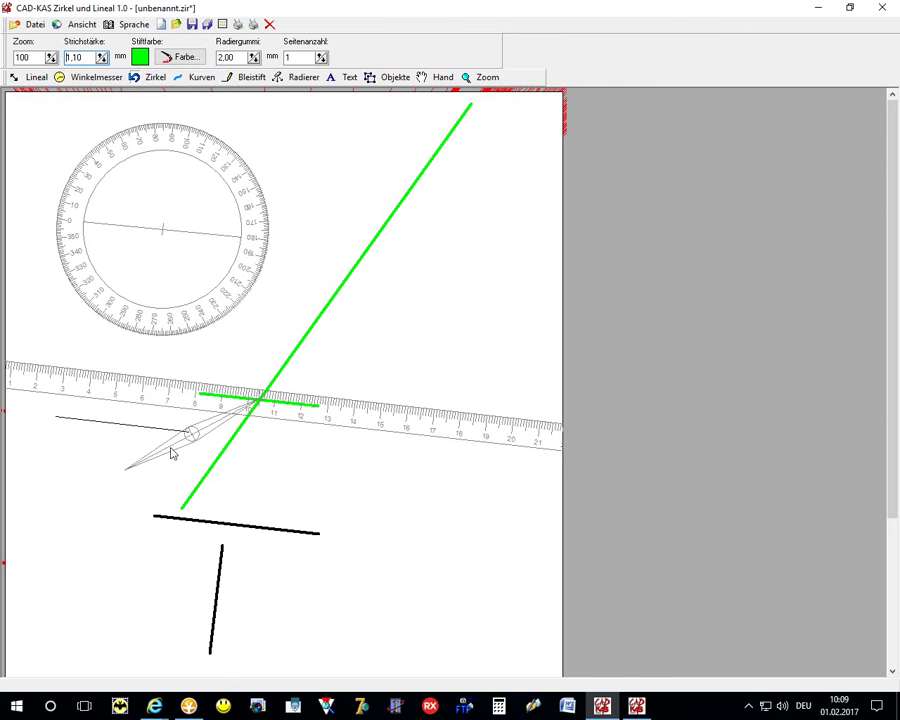
pyautogui.moveTo(236, 485); pyautogui.dragTo(190, 345)
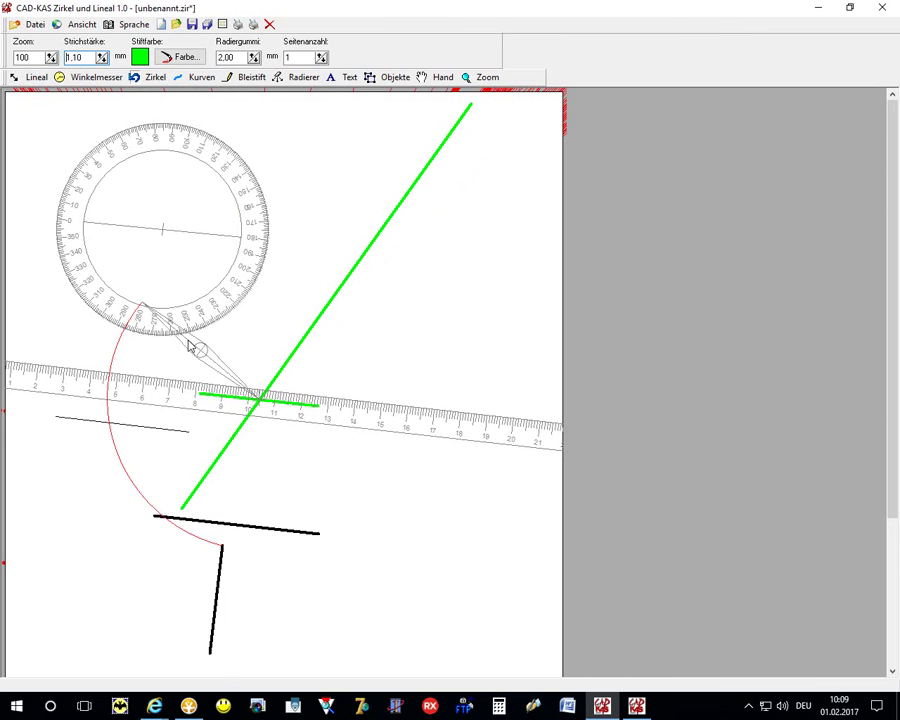
pyautogui.moveTo(336, 560); pyautogui.dragTo(388, 328)
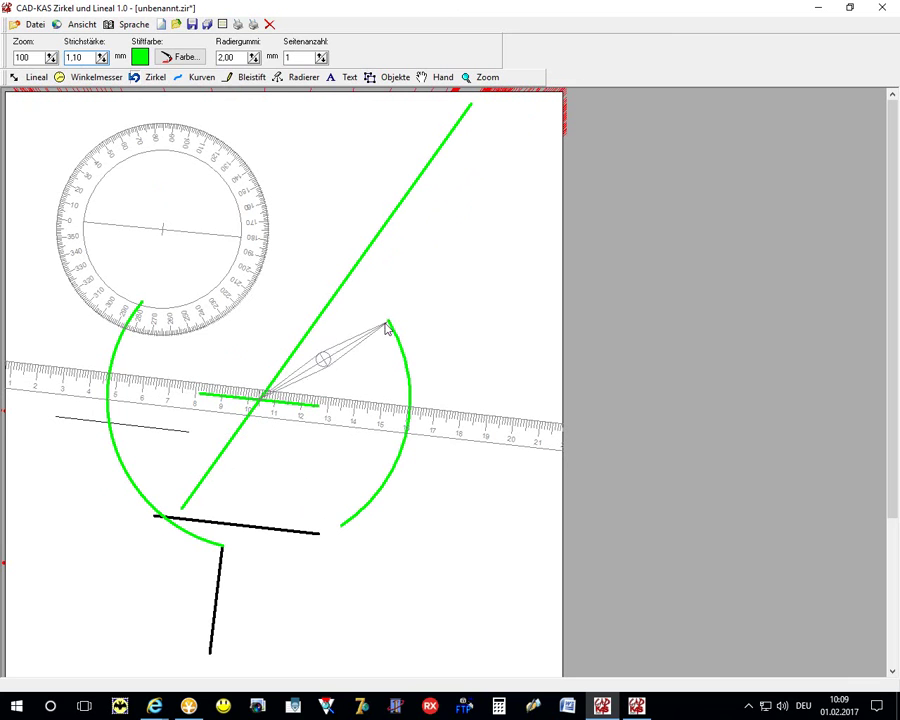
pyautogui.click(152, 78)
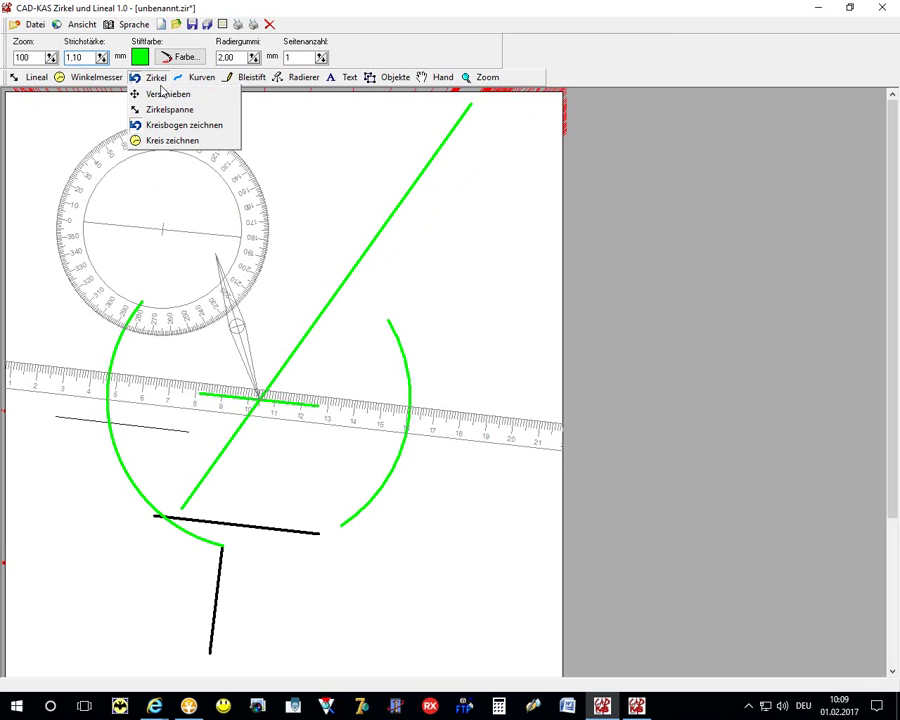
pyautogui.click(174, 139)
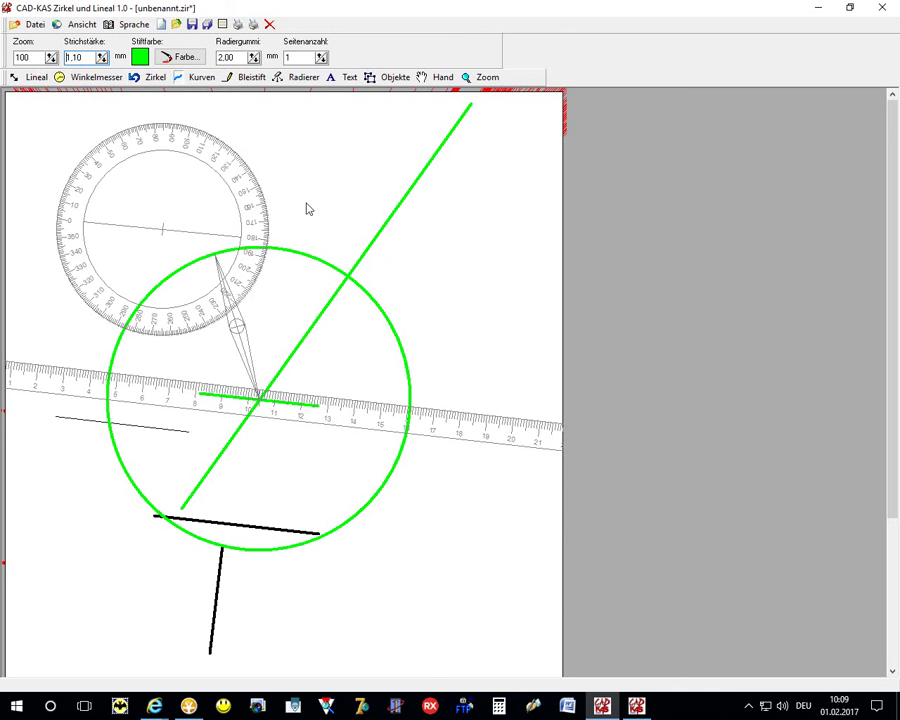
# Draw two green curves at the upper right, then two freehand green zigzag strokes
pyautogui.moveTo(326, 200)
pyautogui.mouseDown()
pyautogui.moveTo(388, 270)
pyautogui.moveTo(451, 368)
pyautogui.moveTo(342, 307)
pyautogui.moveTo(300, 306)
pyautogui.moveTo(340, 376)
pyautogui.moveTo(490, 398)
pyautogui.moveTo(390, 425)
pyautogui.mouseUp()
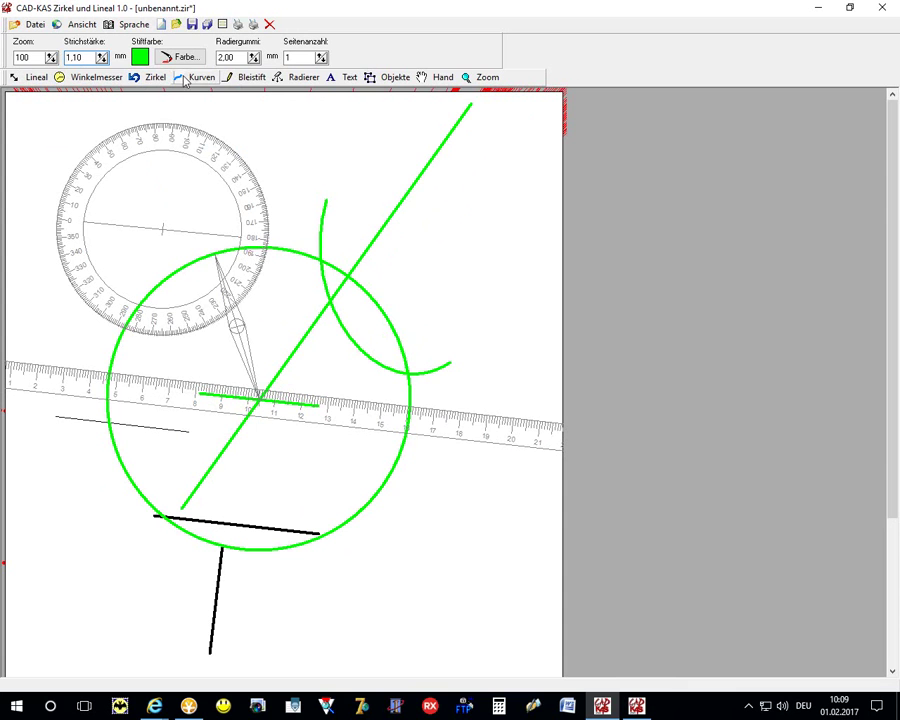
pyautogui.moveTo(341, 157)
pyautogui.mouseDown()
pyautogui.moveTo(490, 322)
pyautogui.moveTo(508, 209)
pyautogui.moveTo(451, 151)
pyautogui.moveTo(464, 124)
pyautogui.moveTo(500, 150)
pyautogui.moveTo(543, 229)
pyautogui.moveTo(446, 286)
pyautogui.mouseUp()
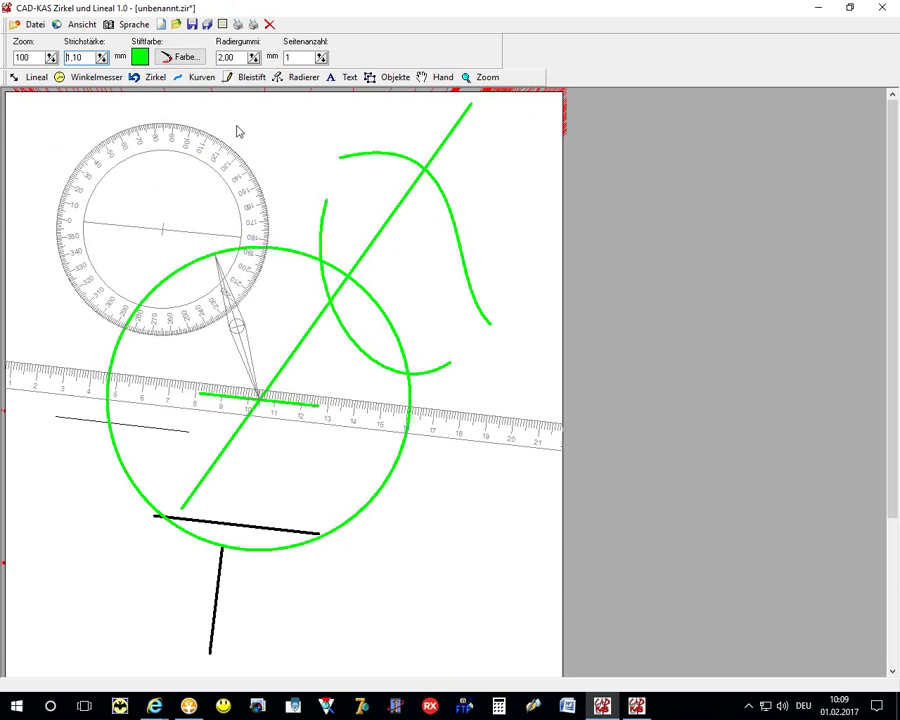
pyautogui.moveTo(298, 320); pyautogui.dragTo(295, 388)
pyautogui.moveTo(380, 395); pyautogui.dragTo(474, 383)
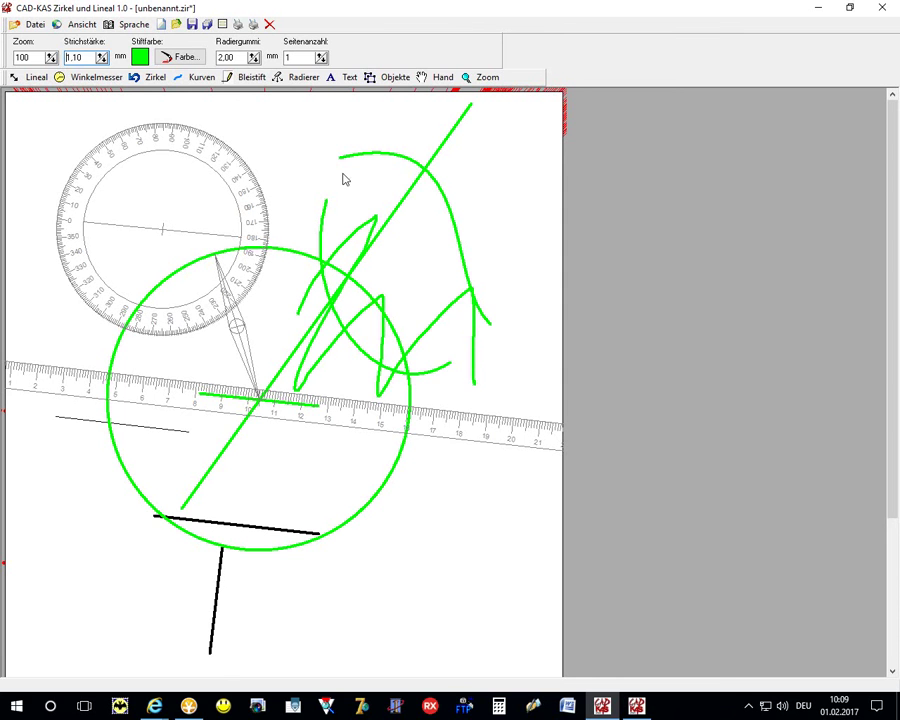
# Change the pen to orange, draw two orange strokes across the green shapes, and erase part of one
pyautogui.click(170, 57)
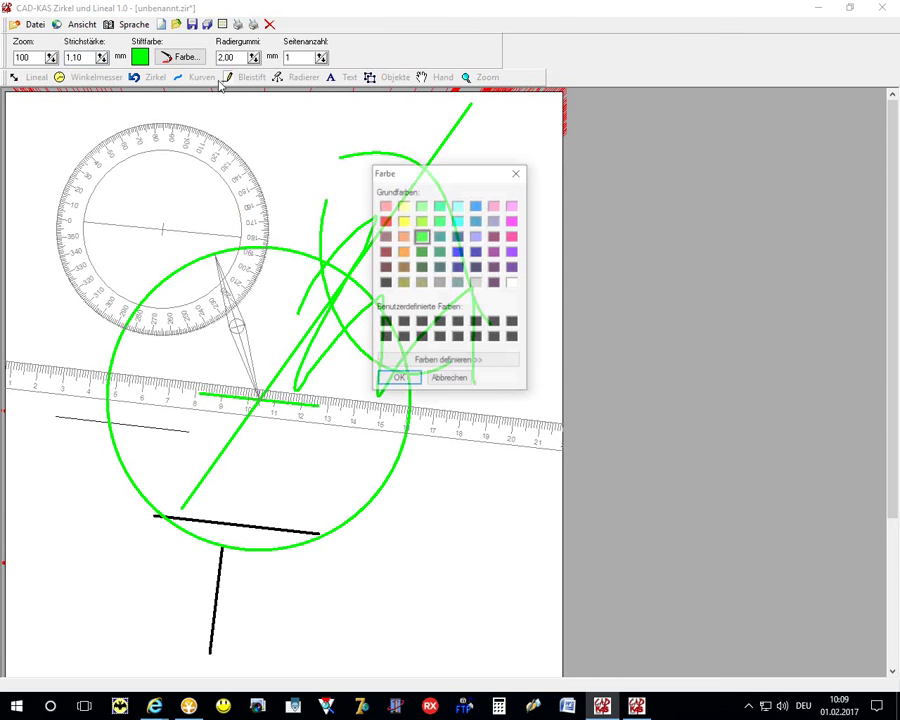
pyautogui.click(405, 253)
pyautogui.press('Return')
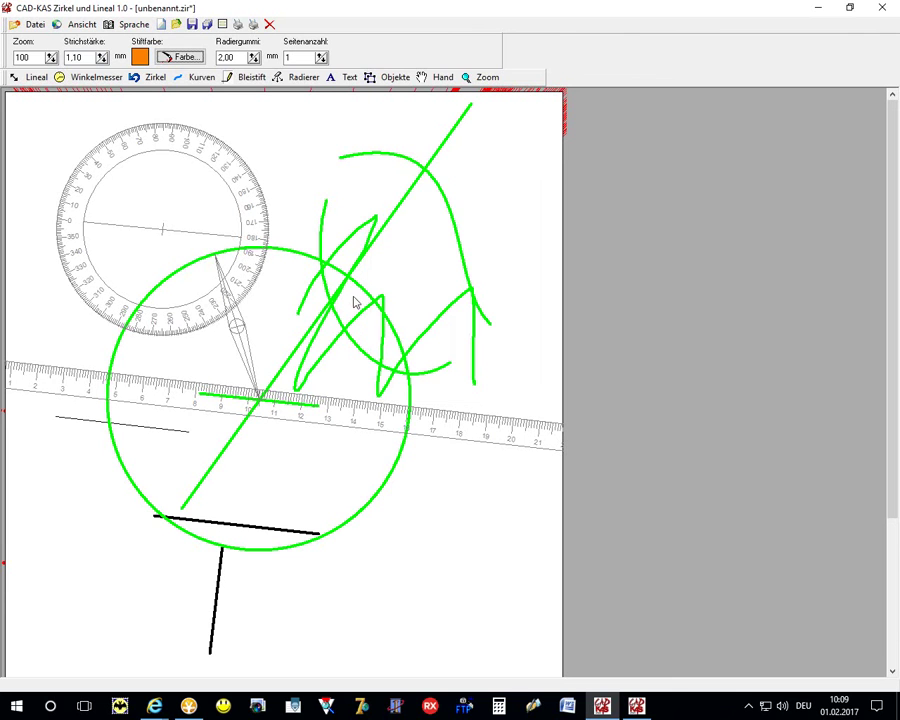
pyautogui.moveTo(340, 248)
pyautogui.mouseDown()
pyautogui.moveTo(458, 336)
pyautogui.moveTo(500, 350)
pyautogui.mouseUp()
pyautogui.moveTo(296, 149); pyautogui.dragTo(408, 250)
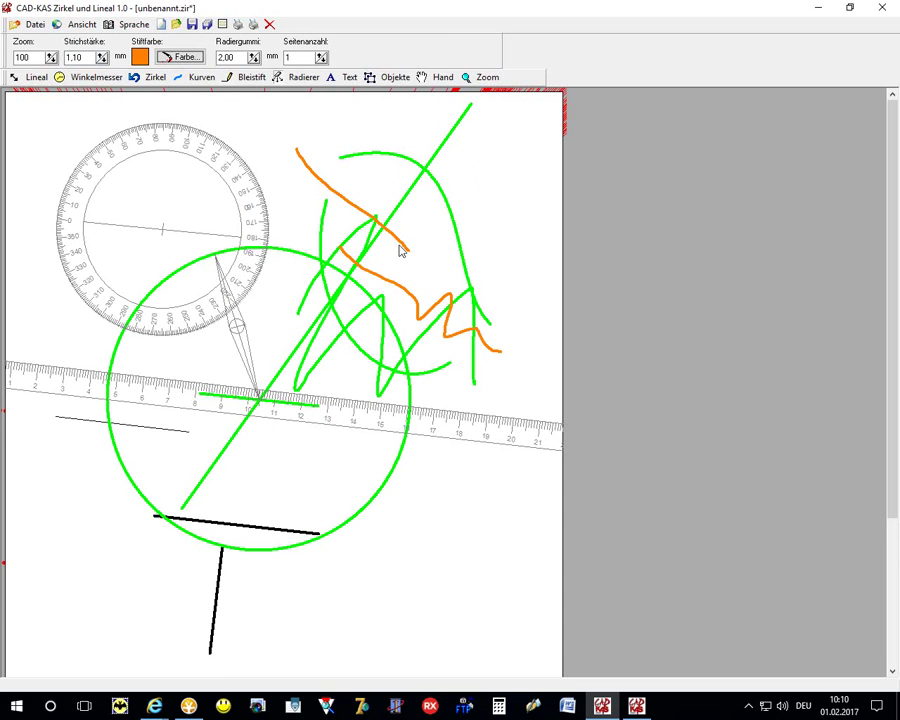
pyautogui.moveTo(400, 250); pyautogui.dragTo(413, 225)
# Widen the eraser to 4.90 mm and erase parts of the orange and green strokes at upper right
pyautogui.moveTo(396, 320)
pyautogui.mouseDown()
pyautogui.moveTo(396, 275)
pyautogui.moveTo(393, 286)
pyautogui.moveTo(424, 316)
pyautogui.moveTo(456, 306)
pyautogui.mouseUp()
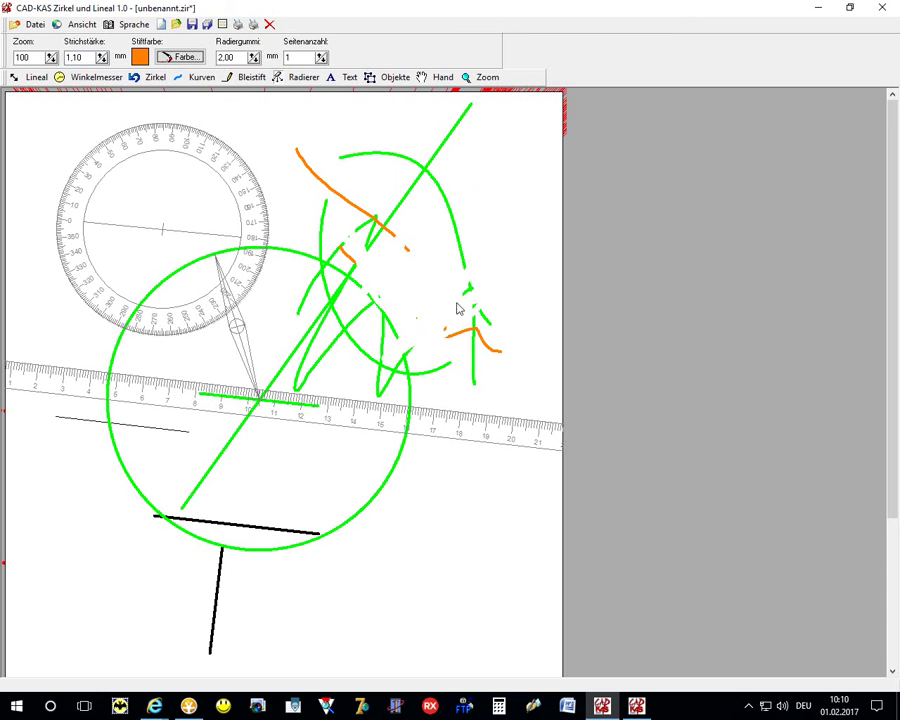
pyautogui.click(253, 55)
pyautogui.click(253, 55)
pyautogui.click(253, 55)
pyautogui.click(253, 55)
pyautogui.click(253, 55)
pyautogui.moveTo(446, 221)
pyautogui.mouseDown()
pyautogui.moveTo(440, 200)
pyautogui.moveTo(466, 244)
pyautogui.mouseUp()
pyautogui.moveTo(372, 255); pyautogui.dragTo(364, 249)
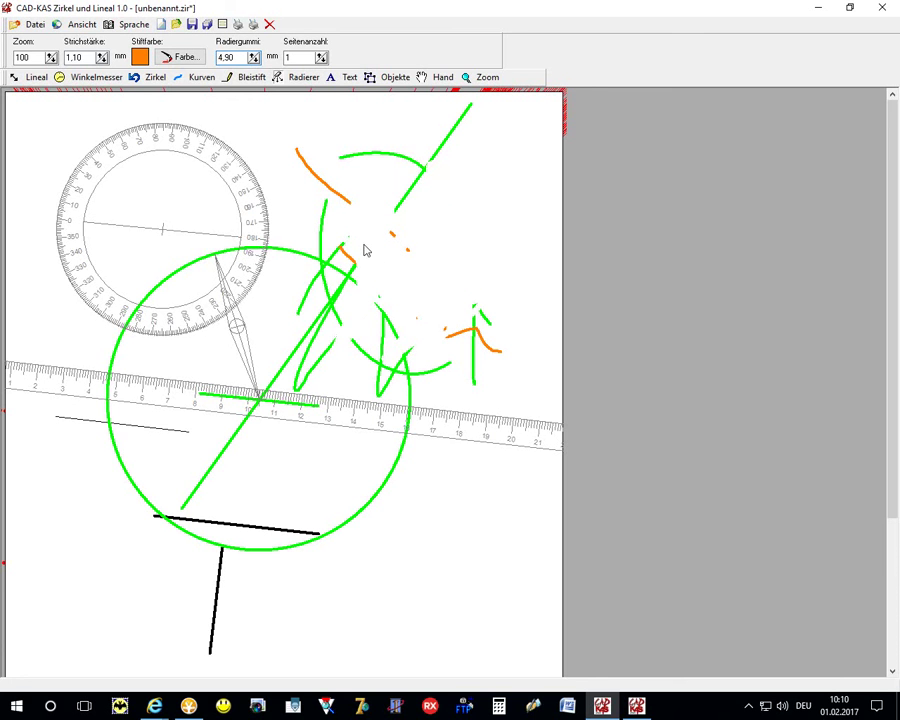
pyautogui.click(343, 77)
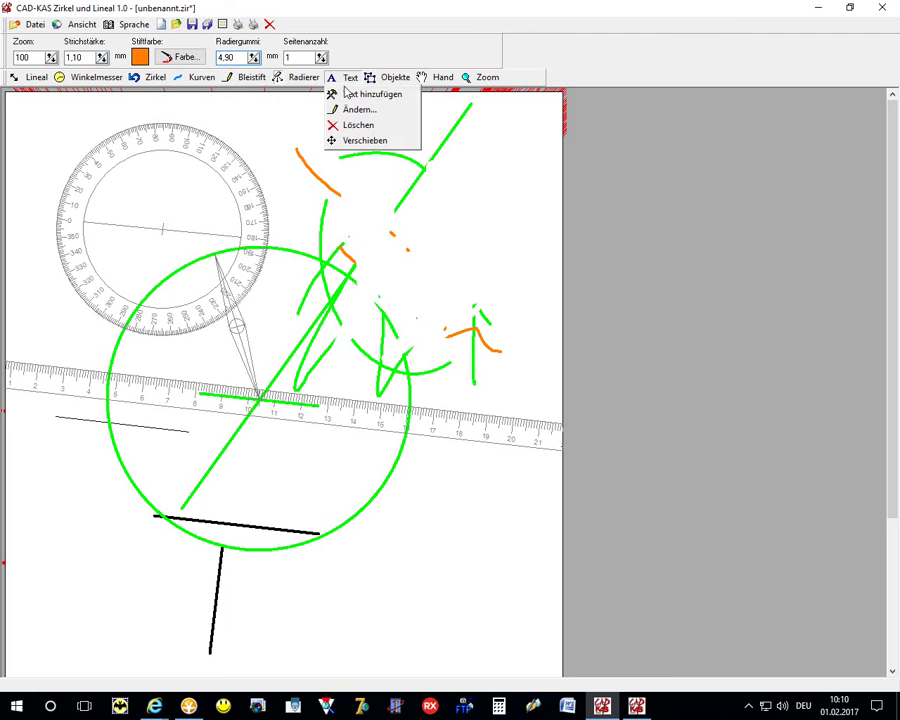
pyautogui.click(350, 91)
pyautogui.click(300, 155)
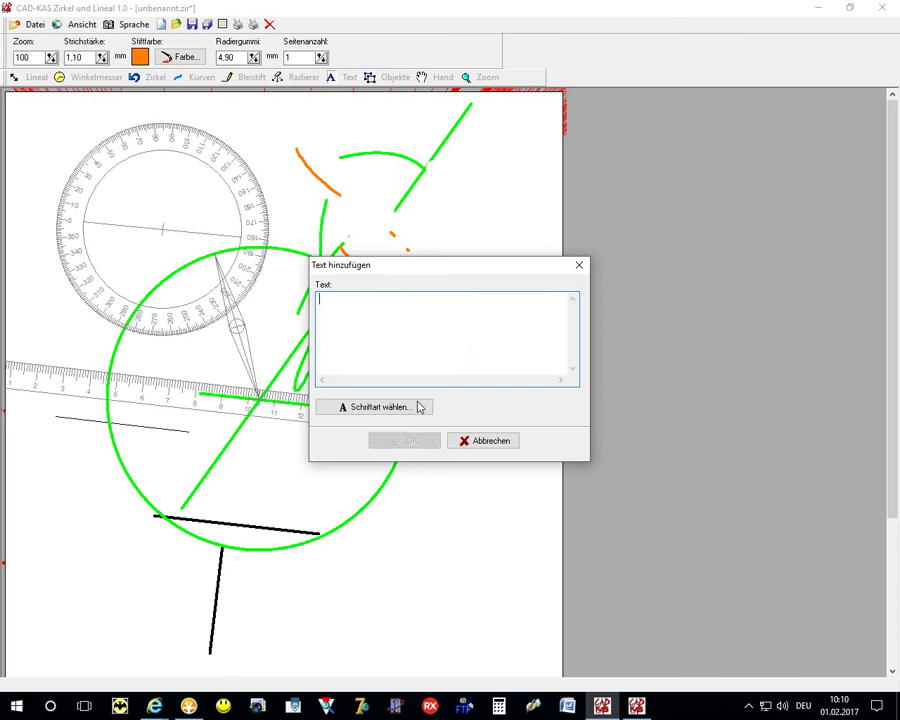
pyautogui.write('fasfdfasfsaf')
pyautogui.click(413, 441)
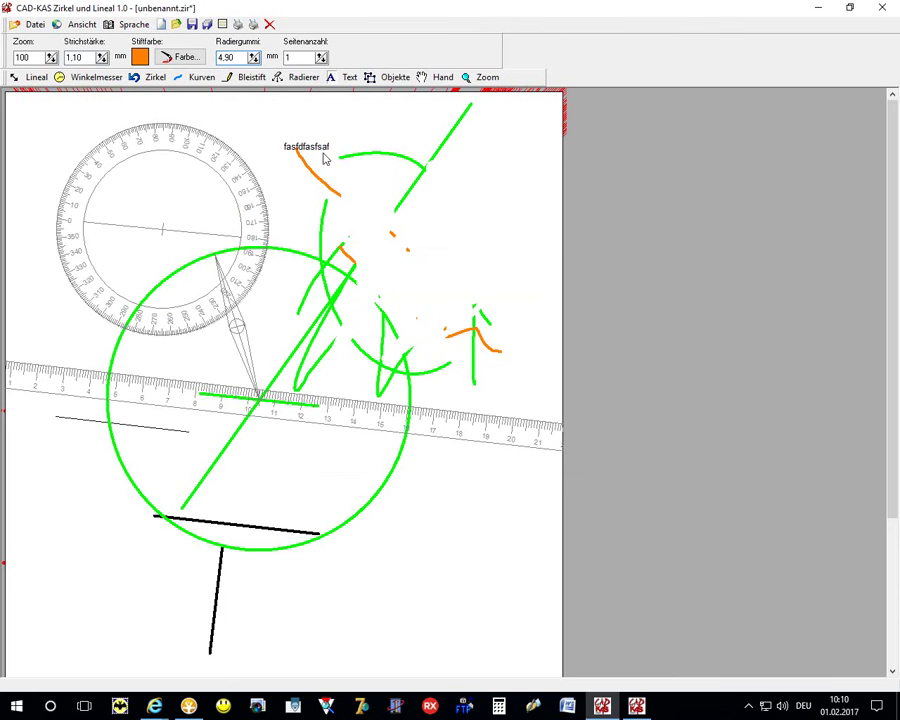
pyautogui.click(352, 78)
pyautogui.click(354, 109)
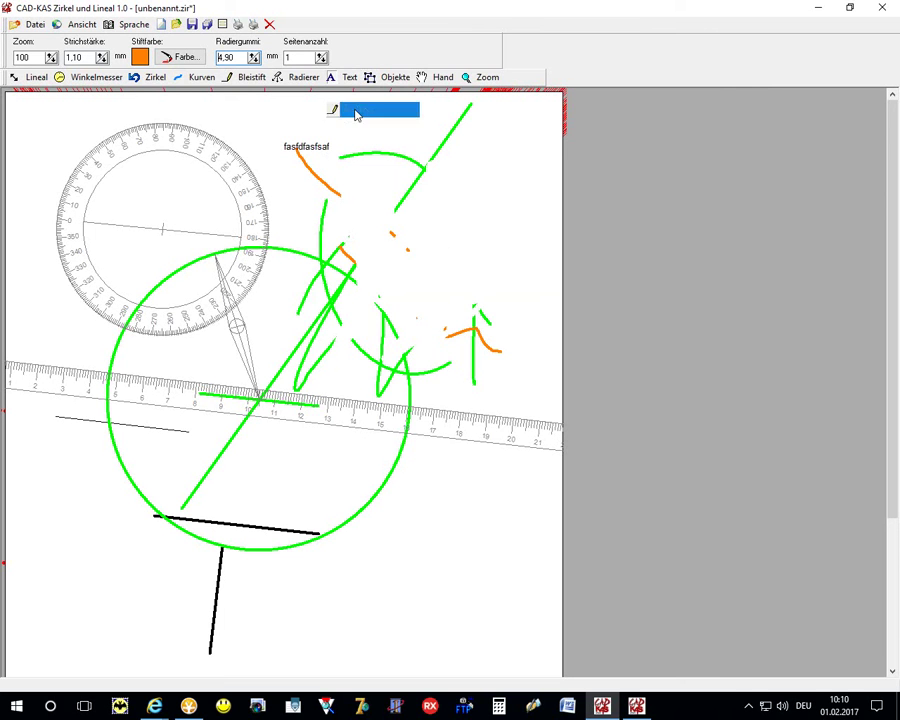
pyautogui.click(307, 150)
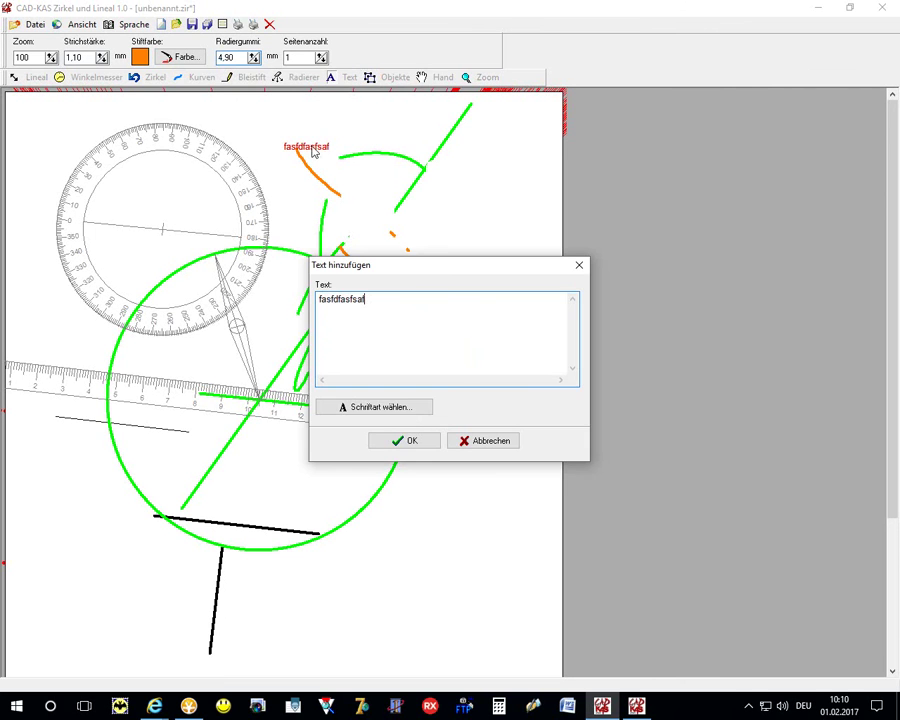
pyautogui.write('fdsadf')
pyautogui.click(414, 441)
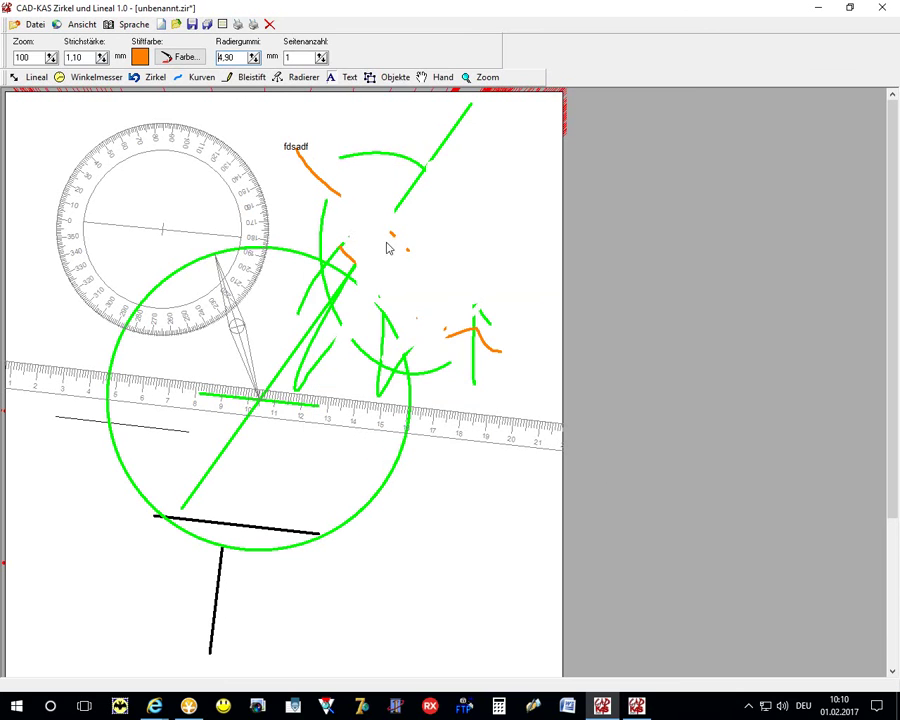
pyautogui.click(347, 79)
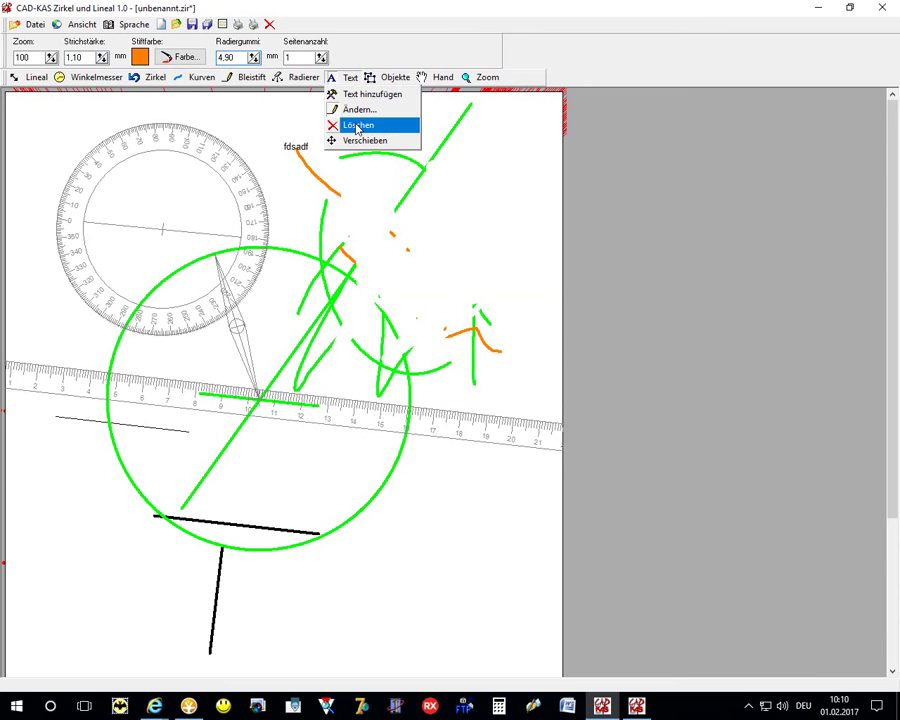
pyautogui.click(357, 125)
pyautogui.click(347, 79)
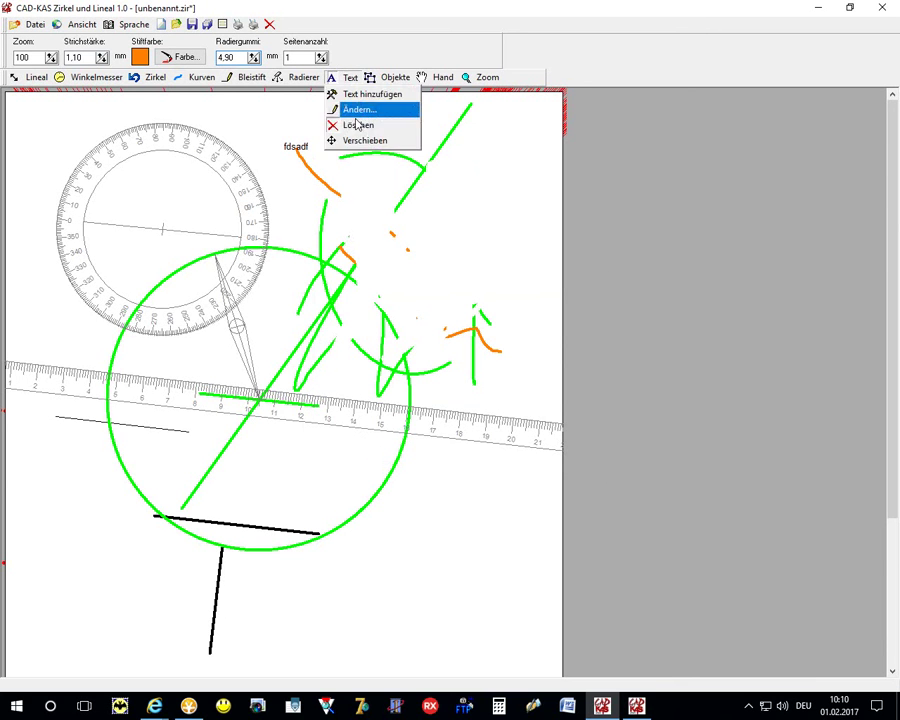
pyautogui.click(357, 110)
pyautogui.moveTo(303, 155); pyautogui.dragTo(365, 187)
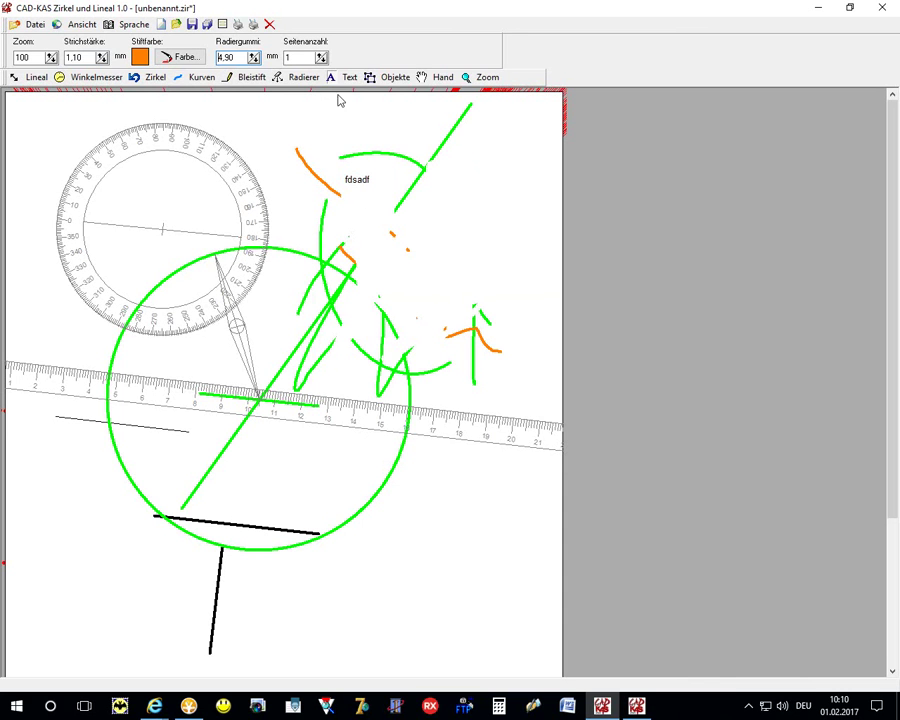
pyautogui.click(347, 77)
pyautogui.click(363, 133)
pyautogui.click(358, 179)
pyautogui.click(395, 78)
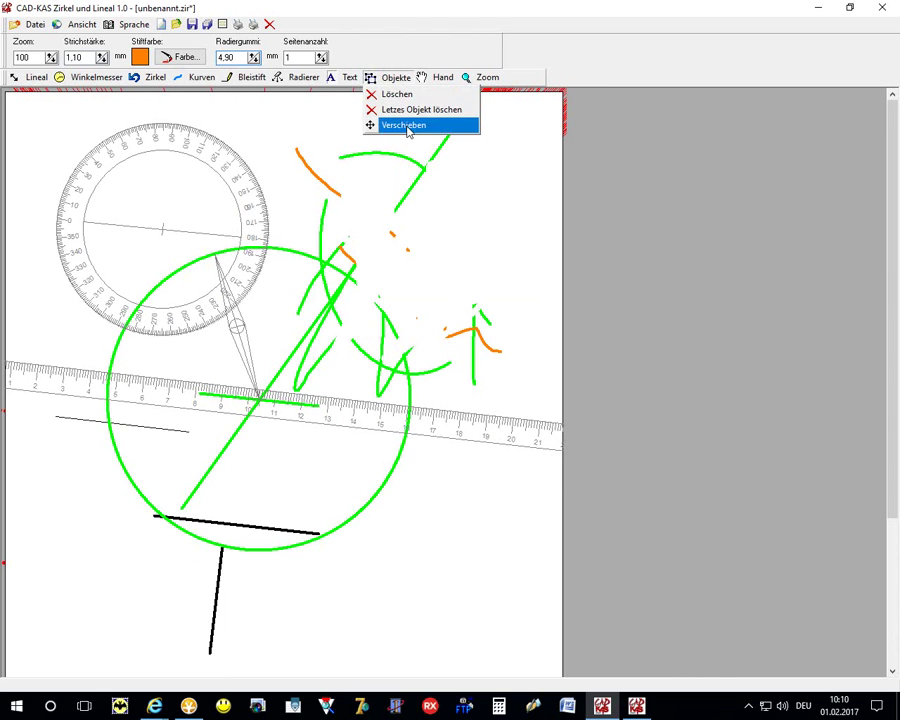
# Move the large green circle lower on the page
pyautogui.click(406, 126)
pyautogui.click(274, 255)
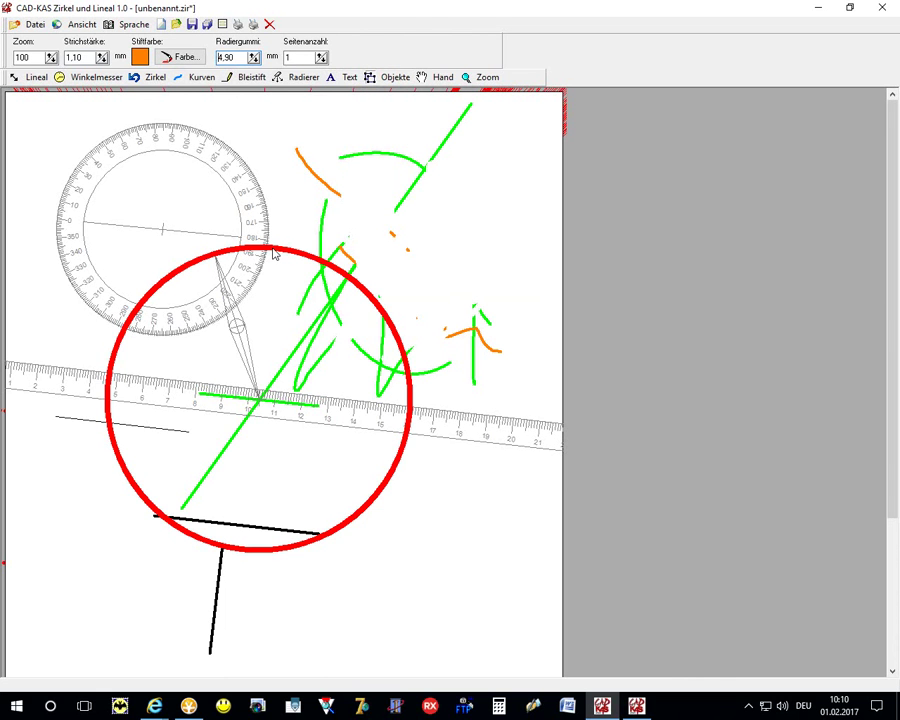
pyautogui.moveTo(282, 254); pyautogui.dragTo(209, 288)
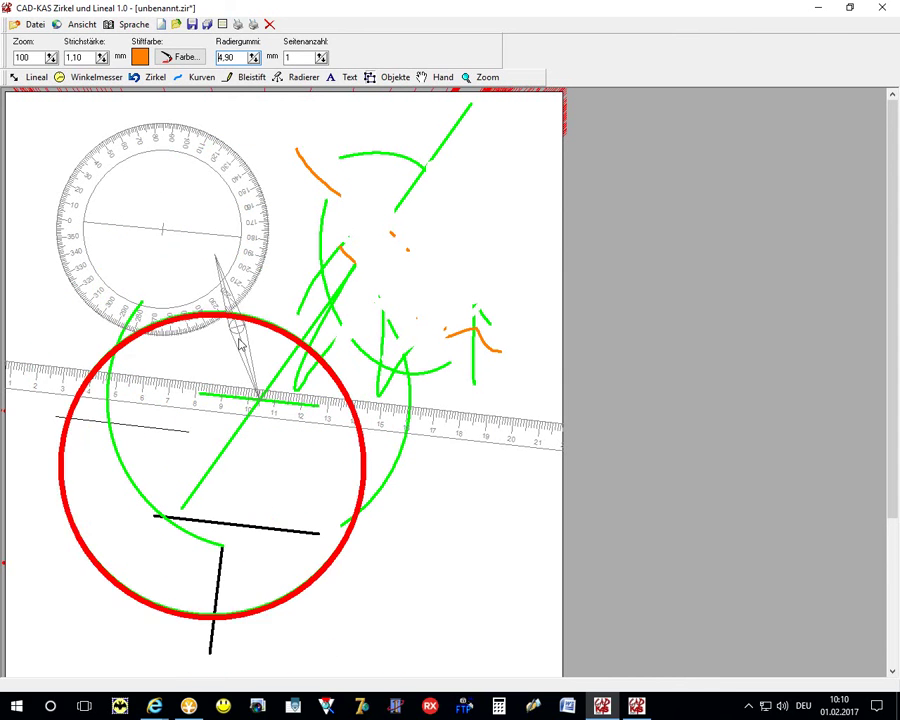
pyautogui.moveTo(209, 288); pyautogui.dragTo(248, 386)
# Delete the large circle with Objekte > Löschen
pyautogui.click(396, 77)
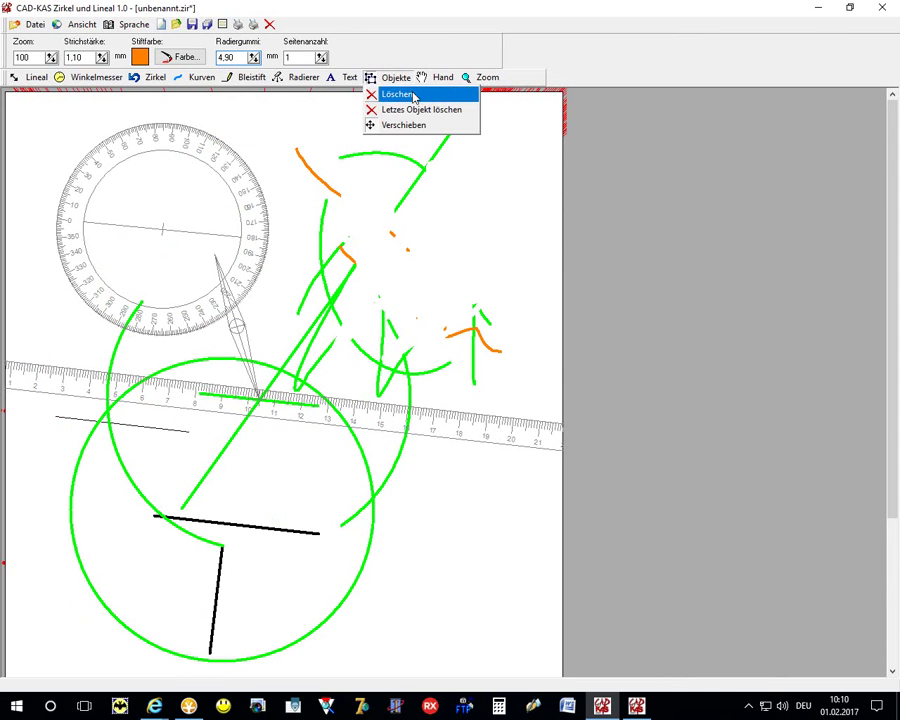
pyautogui.click(414, 96)
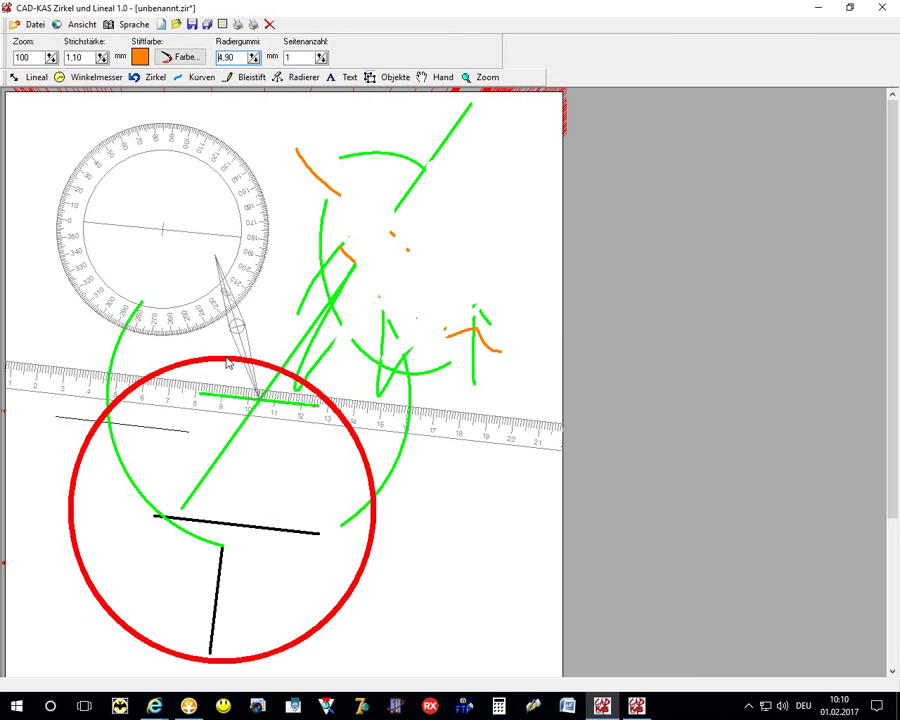
pyautogui.click(228, 363)
# Switch the object mode to Objekte > Verschieben
pyautogui.click(396, 77)
pyautogui.click(400, 112)
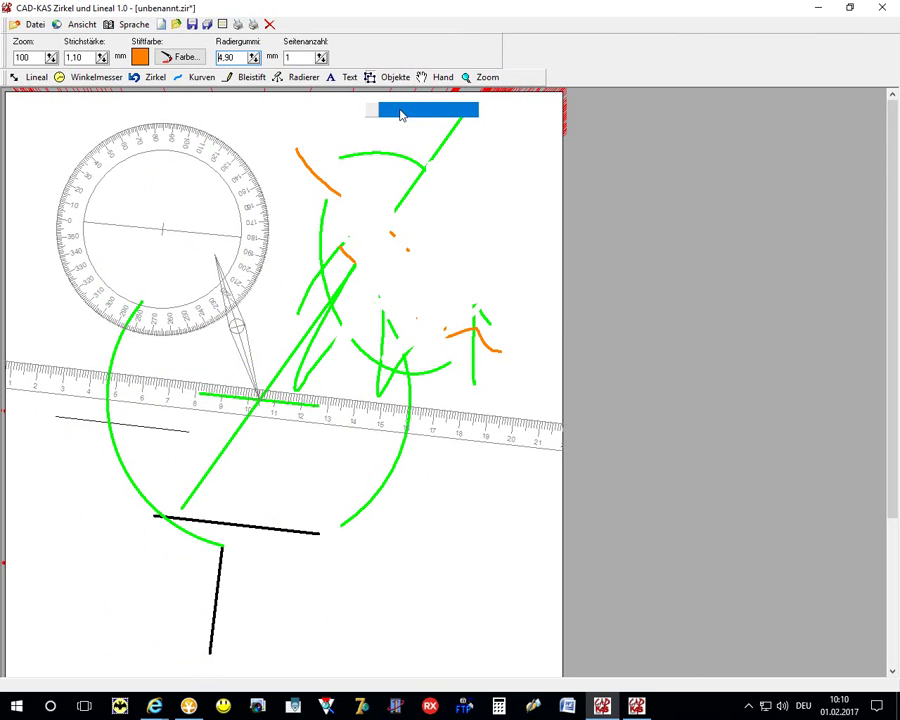
pyautogui.click(383, 77)
pyautogui.click(400, 112)
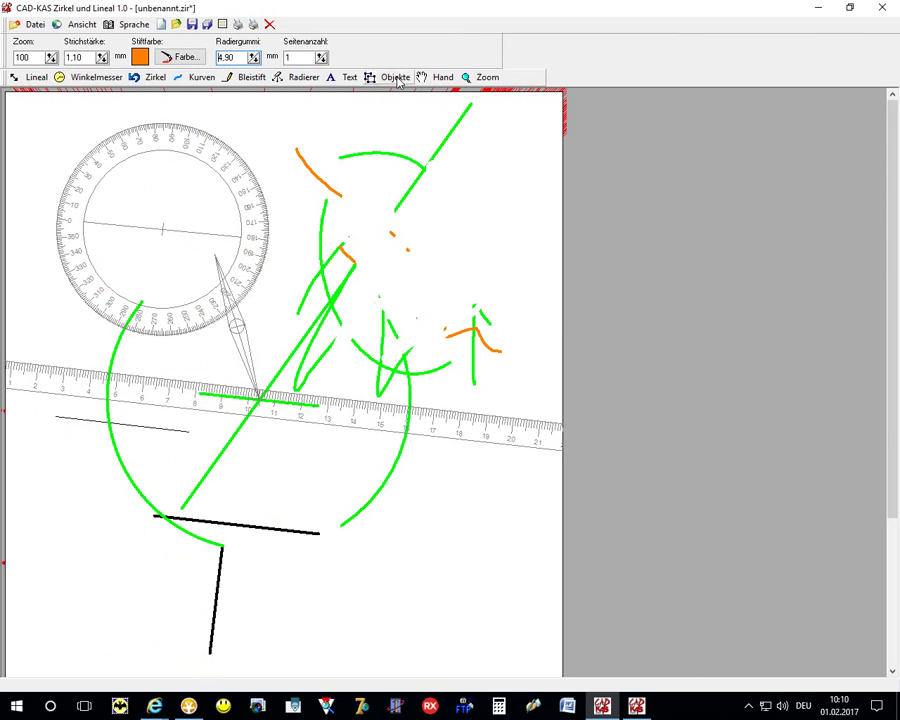
pyautogui.click(397, 79)
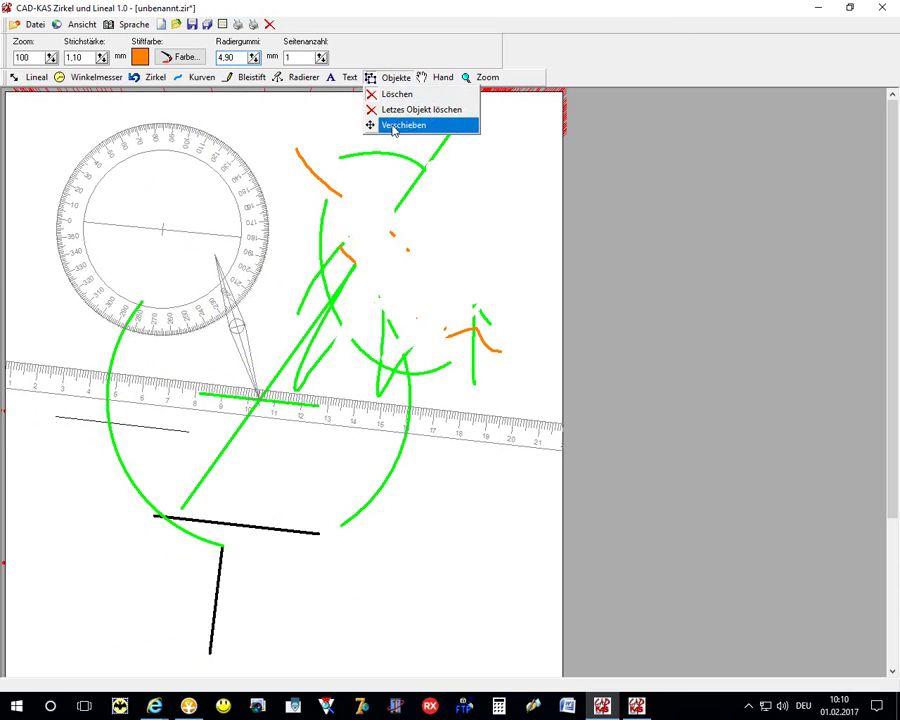
pyautogui.click(382, 94)
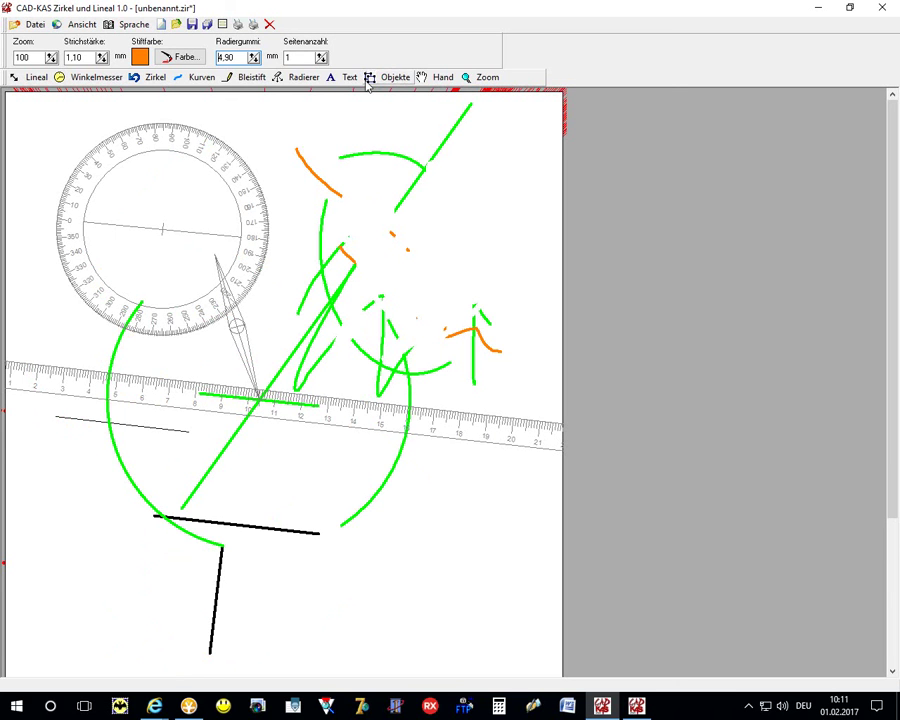
# Drag the long green diagonal line up-left, then back to sit slightly right of its original spot
pyautogui.click(396, 78)
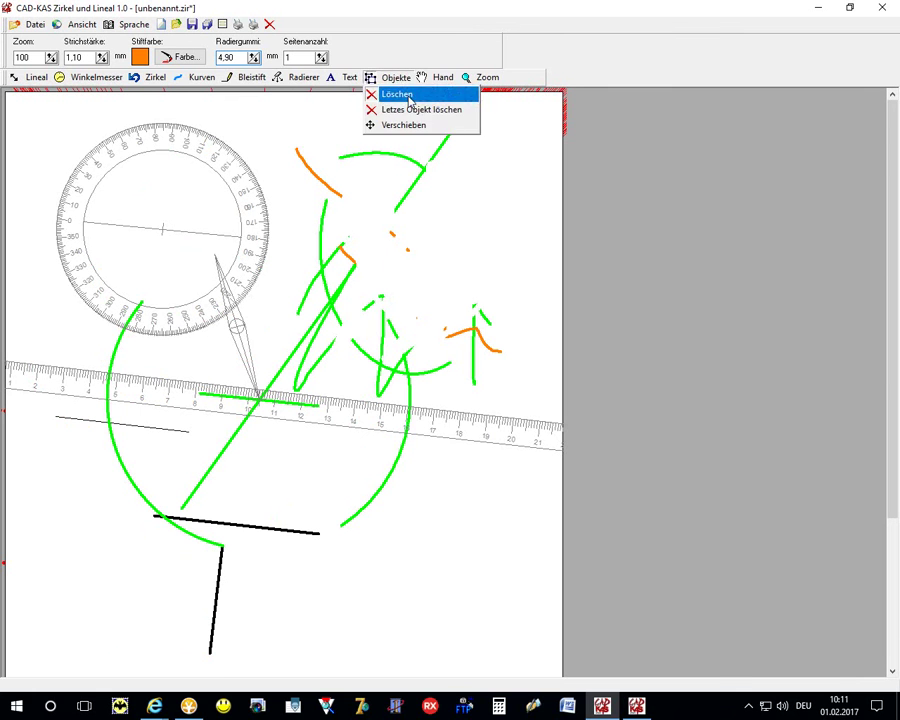
pyautogui.click(408, 96)
pyautogui.click(396, 78)
pyautogui.click(405, 110)
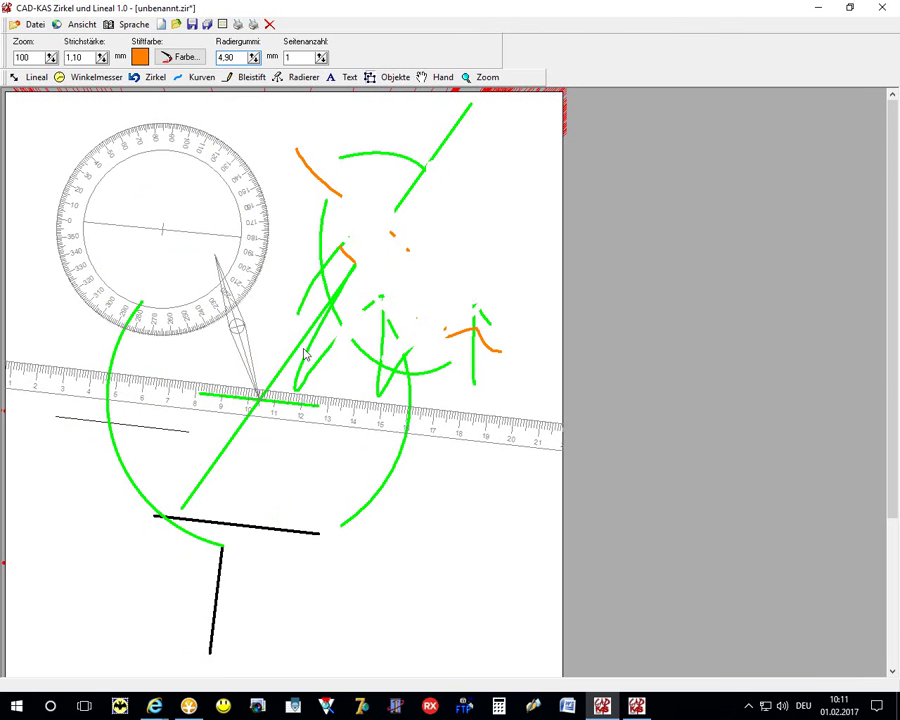
pyautogui.moveTo(455, 122); pyautogui.dragTo(250, 150)
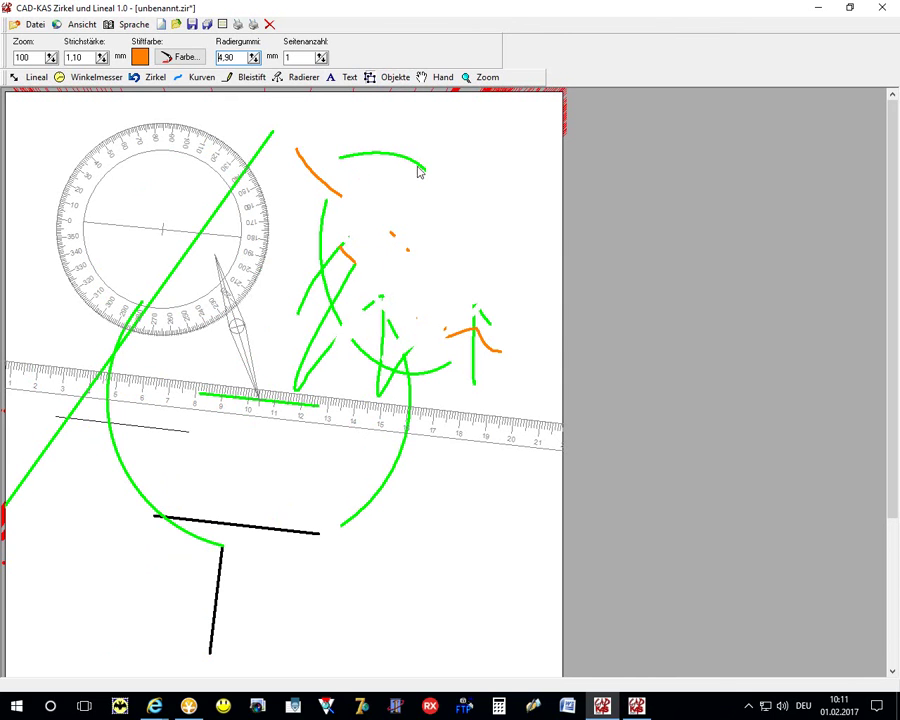
pyautogui.moveTo(220, 207); pyautogui.dragTo(432, 209)
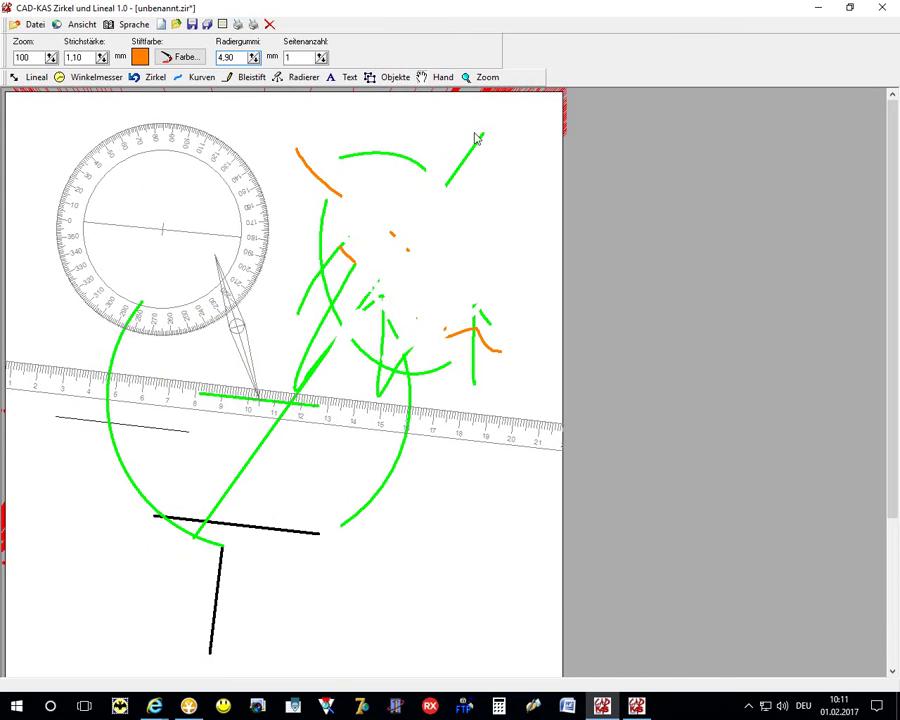
# Zoom in and out with the mouse wheel to check the moved line
pyautogui.scroll(-1, 365, 395)
pyautogui.scroll(-3, 355, 385)
pyautogui.scroll(-1, 320, 375)
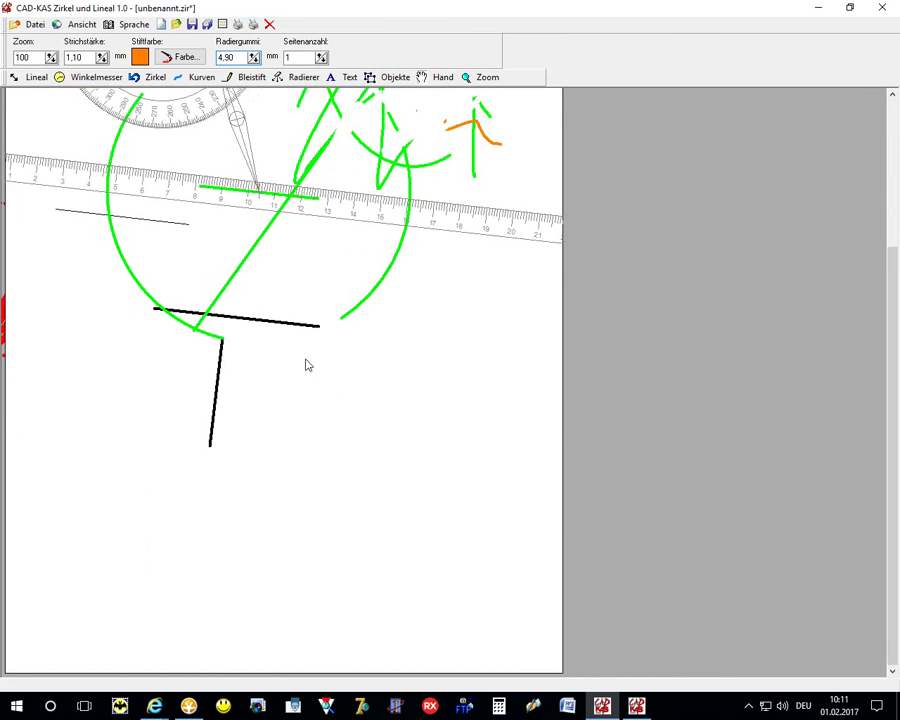
pyautogui.scroll(5, 306, 420)
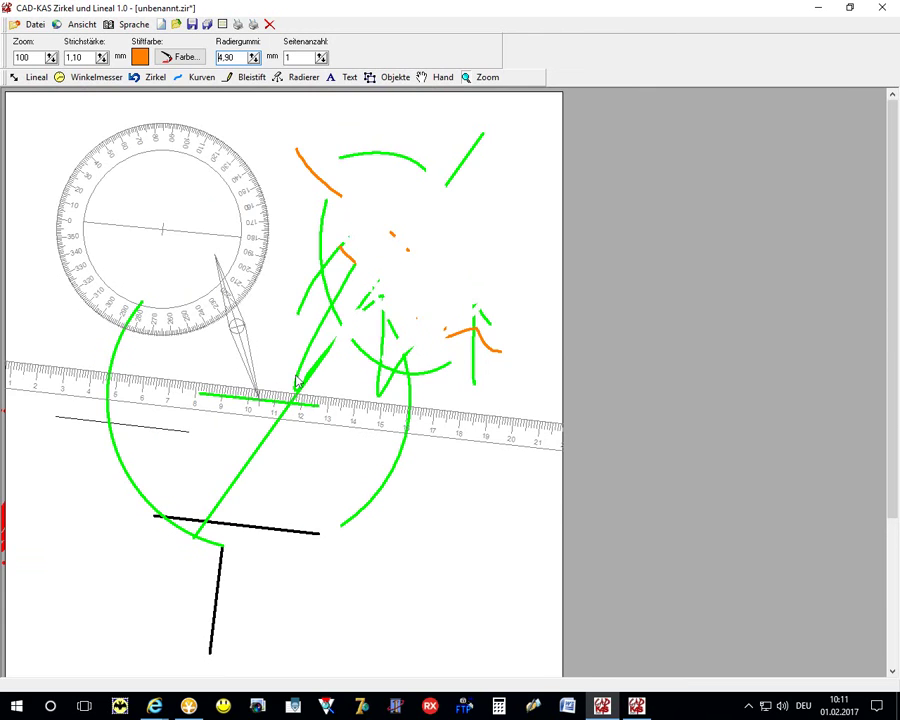
pyautogui.keyDown('ctrl'); pyautogui.scroll(2, 296, 380); pyautogui.keyUp('ctrl')
pyautogui.keyDown('ctrl'); pyautogui.scroll(-2, 357, 308); pyautogui.keyUp('ctrl')
pyautogui.keyDown('ctrl'); pyautogui.scroll(-1, 330, 318); pyautogui.keyUp('ctrl')
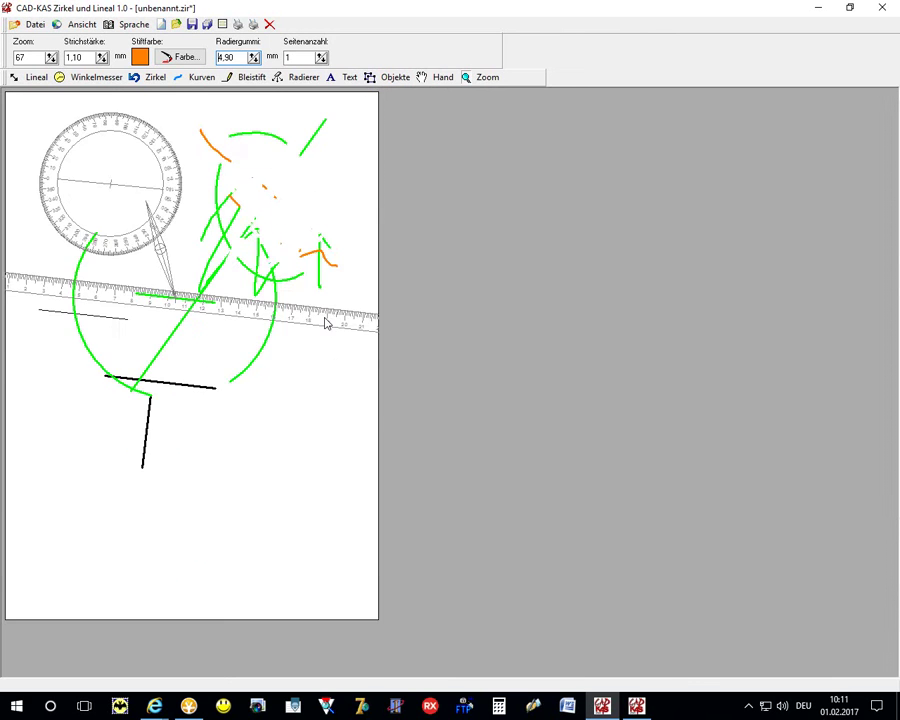
pyautogui.keyDown('ctrl'); pyautogui.scroll(-1, 185, 300); pyautogui.keyUp('ctrl')
pyautogui.keyDown('ctrl'); pyautogui.scroll(1, 183, 285); pyautogui.keyUp('ctrl')
pyautogui.keyDown('ctrl'); pyautogui.scroll(2, 292, 277); pyautogui.keyUp('ctrl')
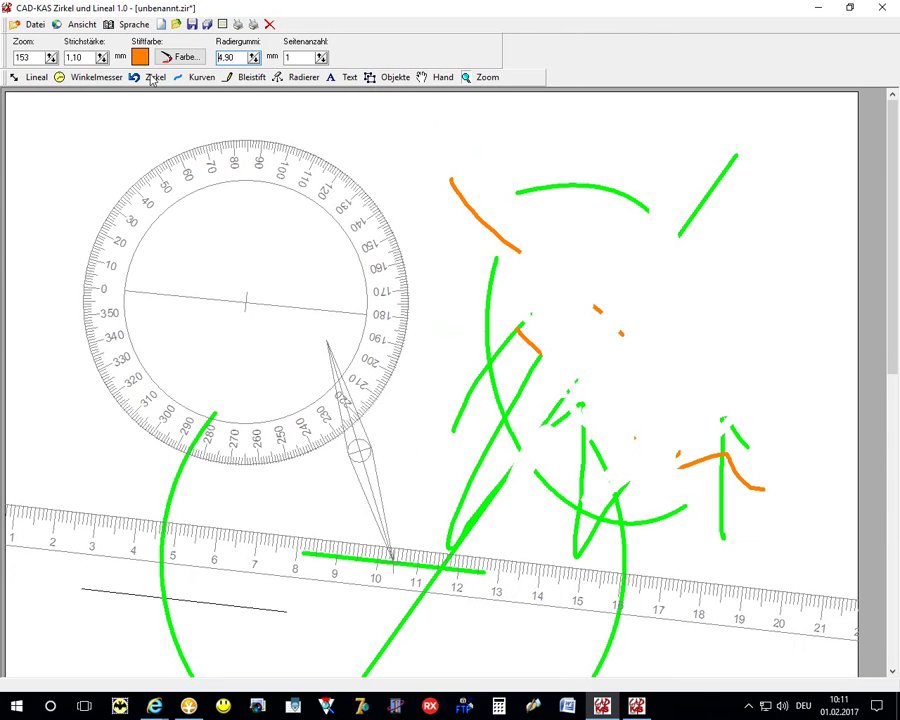
# Set the zoom value to 123
pyautogui.doubleClick(28, 57)
pyautogui.click(50, 57)
pyautogui.click(51, 61)
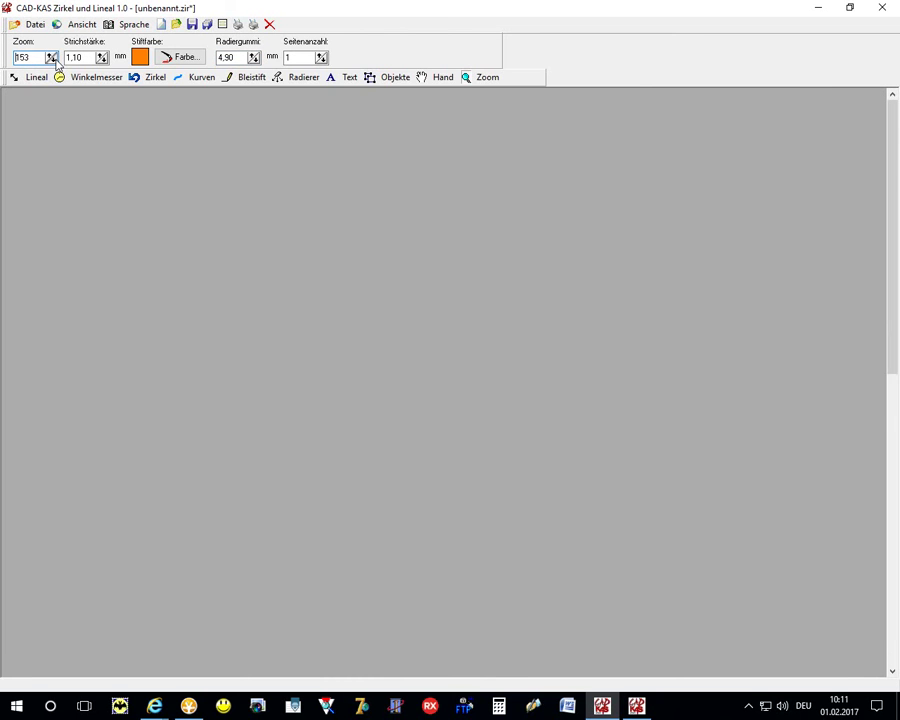
# Raise the page count to 2 and draw an orange zig-zag on the second page
pyautogui.click(321, 55)
pyautogui.scroll(-2, 374, 216)
pyautogui.scroll(-3, 374, 216)
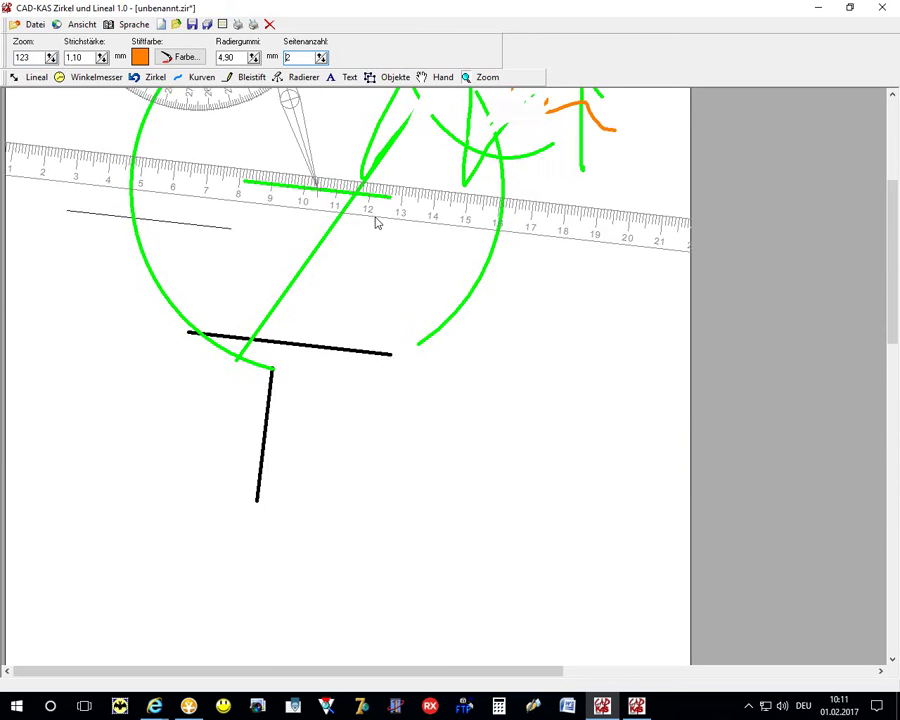
pyautogui.scroll(-5, 374, 216)
pyautogui.scroll(-5, 376, 222)
pyautogui.scroll(-3, 376, 222)
pyautogui.scroll(1, 376, 222)
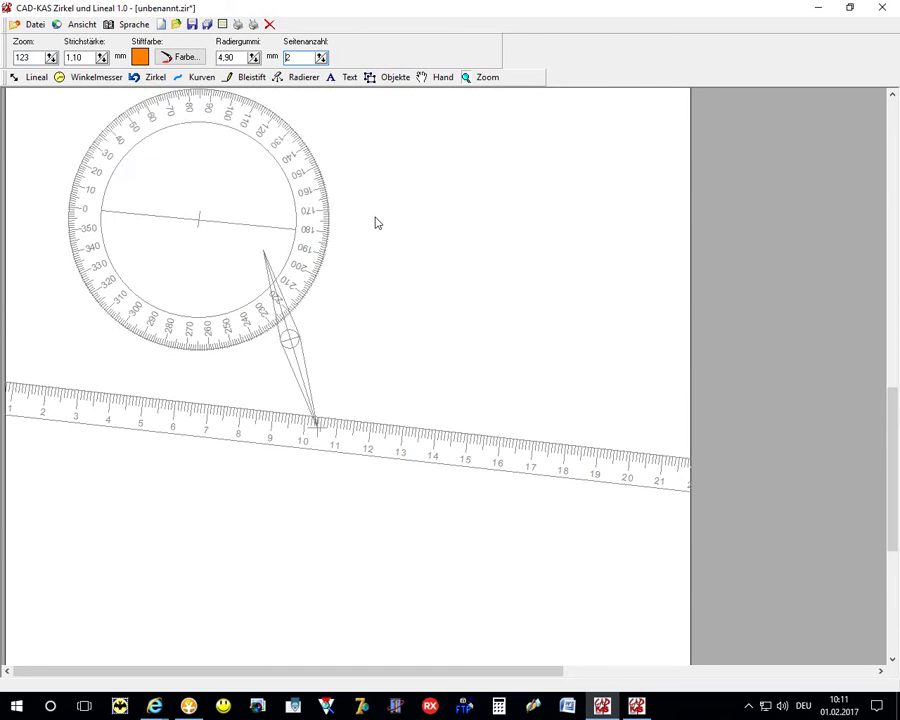
pyautogui.scroll(1, 376, 222)
pyautogui.scroll(-2, 376, 222)
pyautogui.scroll(2, 376, 222)
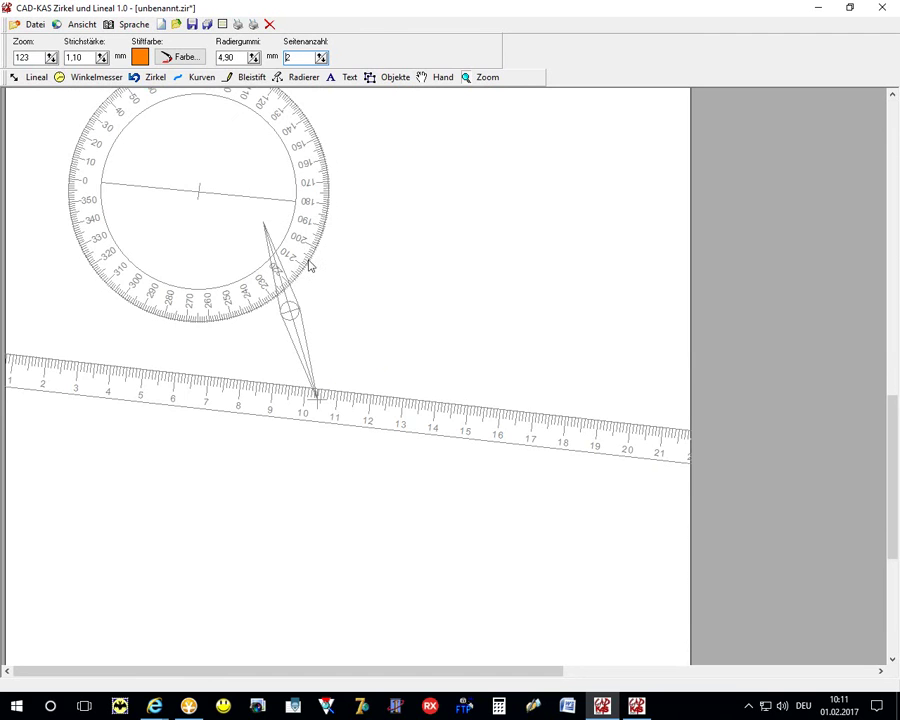
pyautogui.scroll(1, 310, 255)
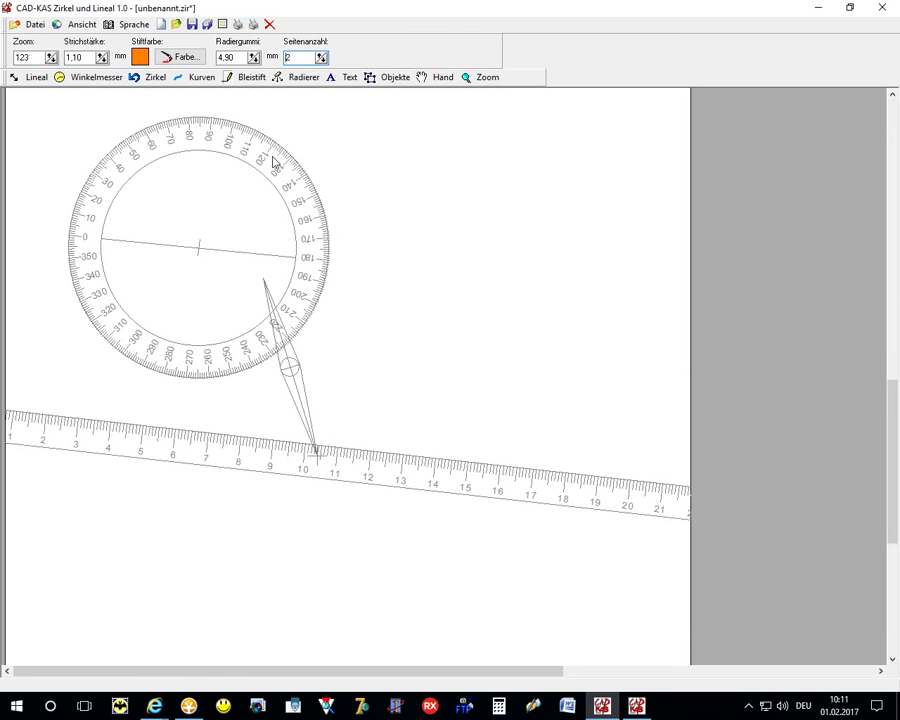
pyautogui.moveTo(419, 327); pyautogui.dragTo(543, 414)
# Raise the page count to 5 and draw a wavy orange freehand curve below the ruler
pyautogui.scroll(2, 535, 370)
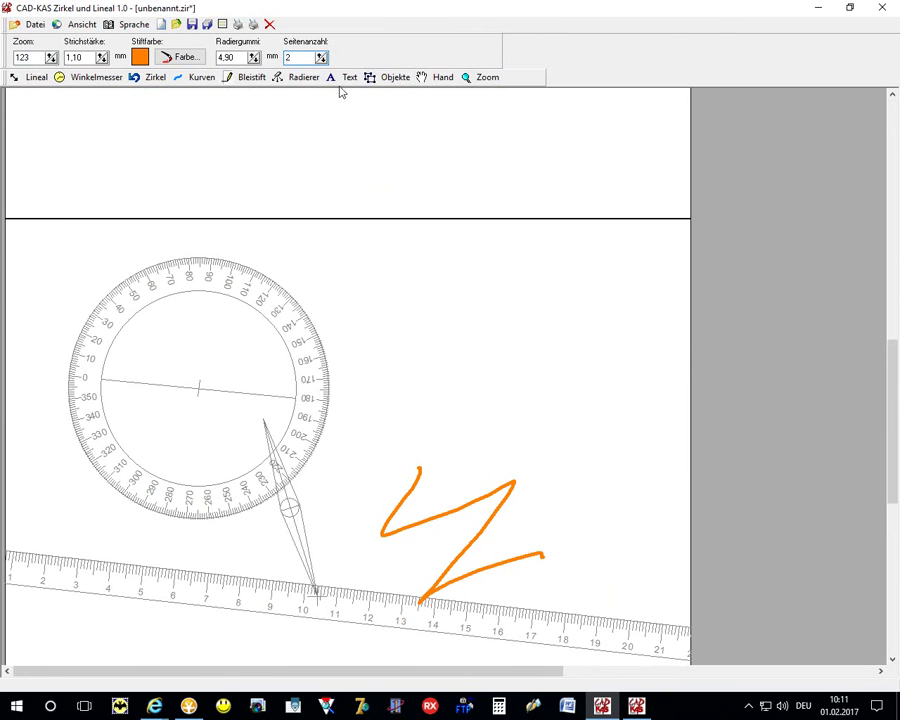
pyautogui.scroll(-7, 335, 80)
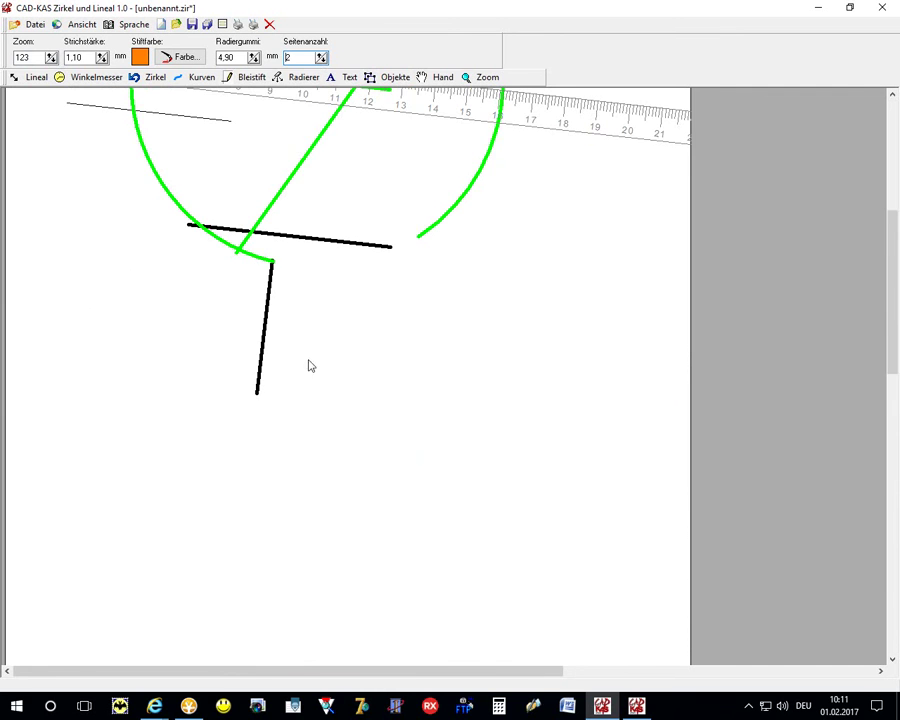
pyautogui.scroll(-3, 311, 380)
pyautogui.scroll(5, 312, 392)
pyautogui.scroll(4, 343, 189)
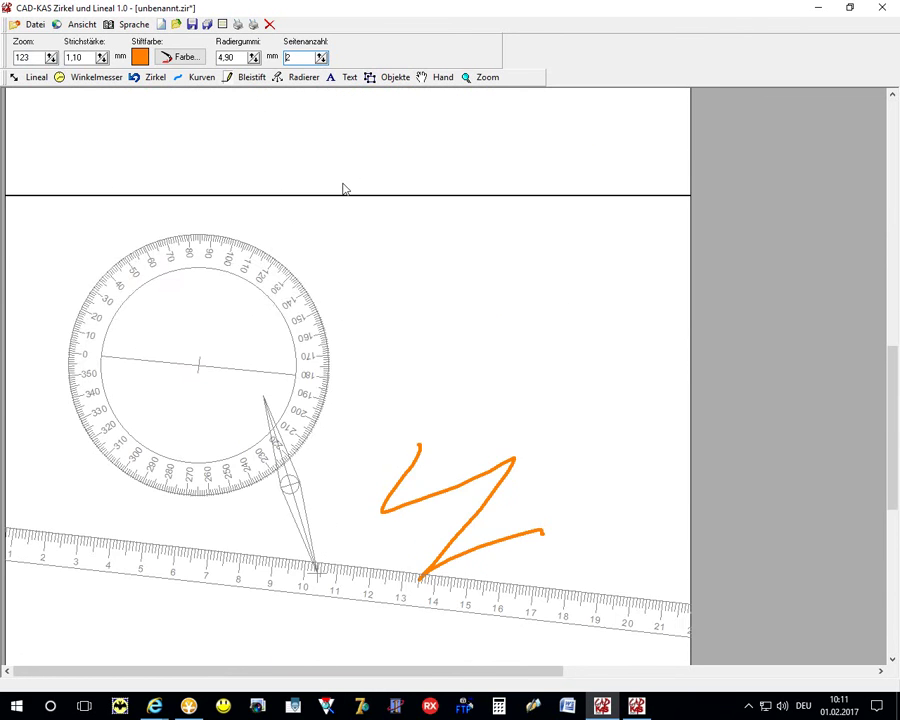
pyautogui.scroll(6, 340, 192)
pyautogui.scroll(-10, 330, 200)
pyautogui.scroll(3, 310, 160)
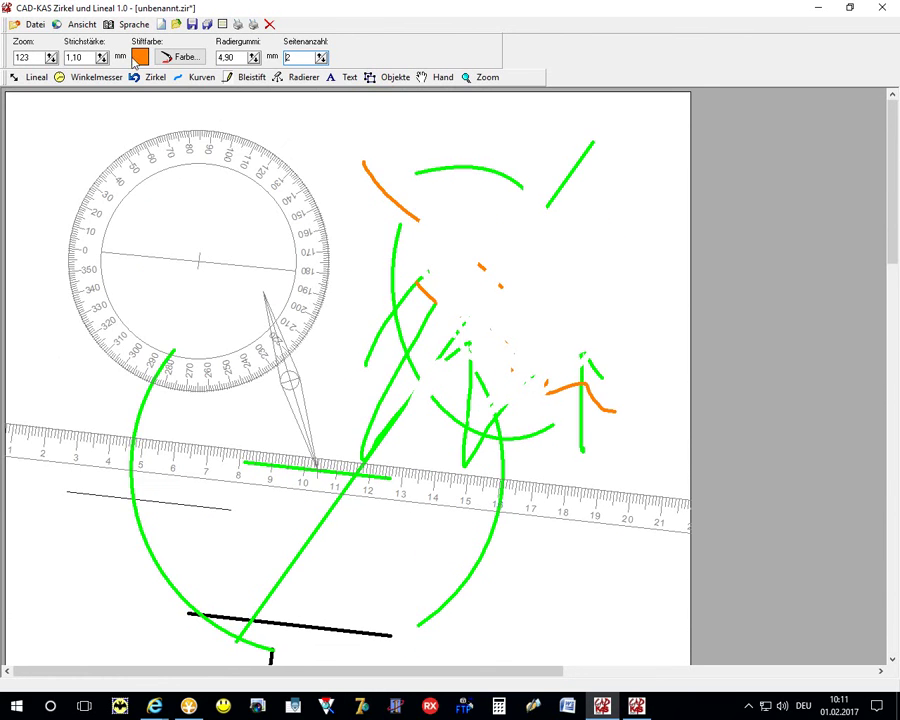
pyautogui.click(322, 56)
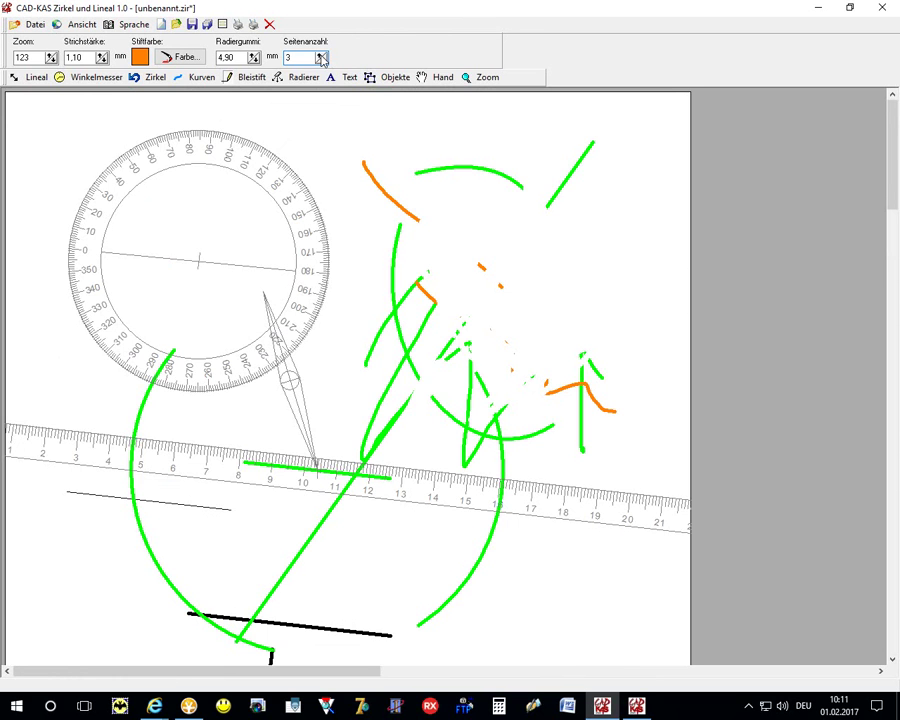
pyautogui.click(322, 56)
pyautogui.click(322, 56)
pyautogui.scroll(-6, 353, 299)
pyautogui.scroll(-4, 352, 298)
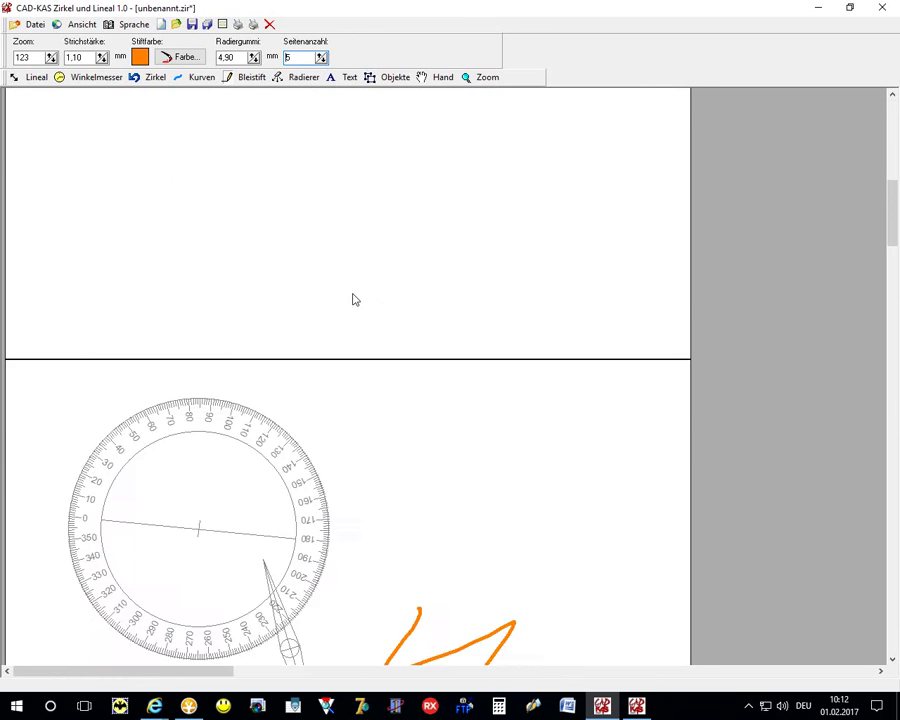
pyautogui.scroll(-3, 352, 298)
pyautogui.scroll(6, 890, 630)
pyautogui.scroll(-8, 416, 425)
pyautogui.moveTo(413, 419)
pyautogui.mouseDown()
pyautogui.moveTo(542, 584)
pyautogui.moveTo(598, 578)
pyautogui.mouseUp()
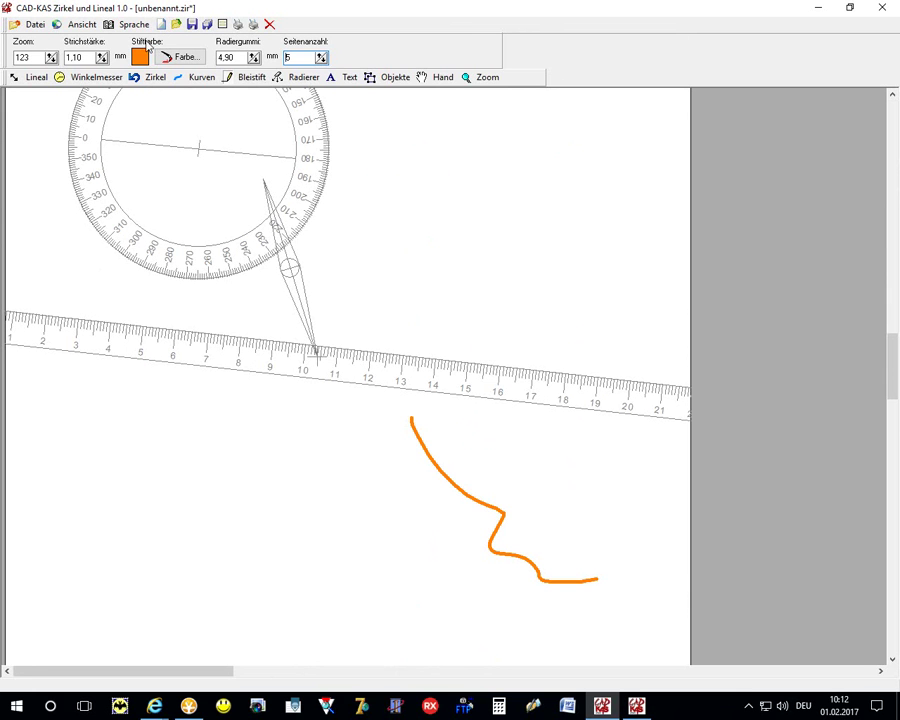
pyautogui.click(20, 28)
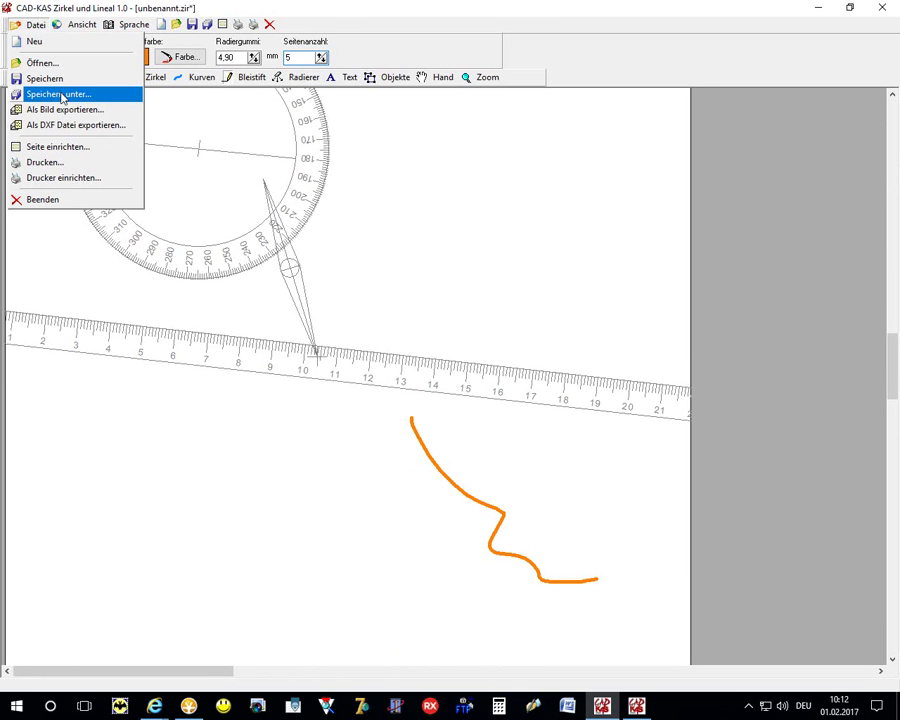
# Save the drawing under the new name tt.zir
pyautogui.click(62, 95)
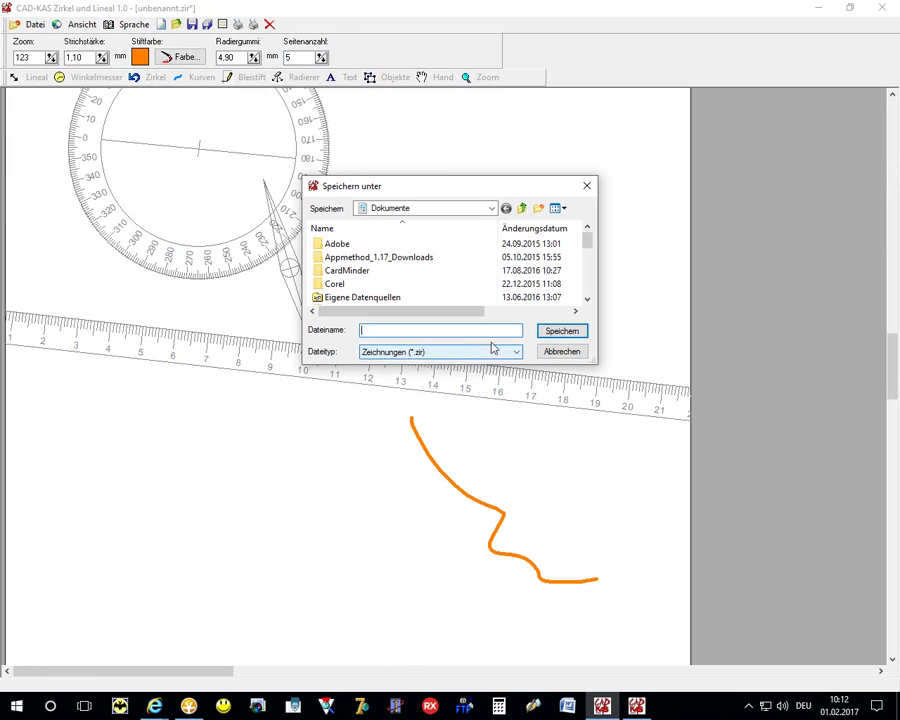
pyautogui.write('tt')
pyautogui.click(575, 331)
pyautogui.click(30, 24)
pyautogui.click(315, 267)
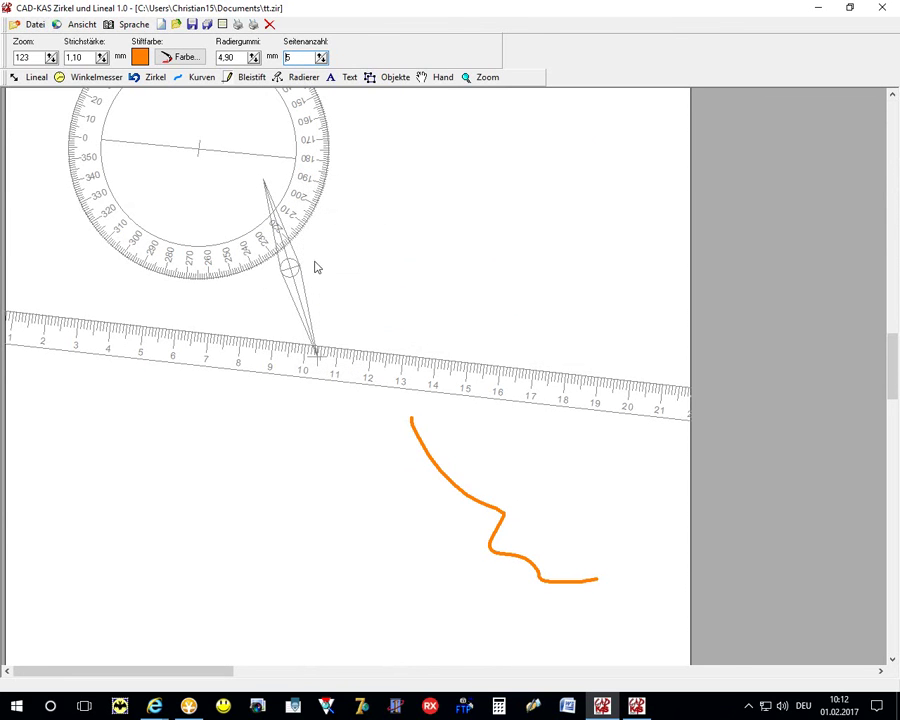
pyautogui.moveTo(889, 330); pyautogui.dragTo(891, 150)
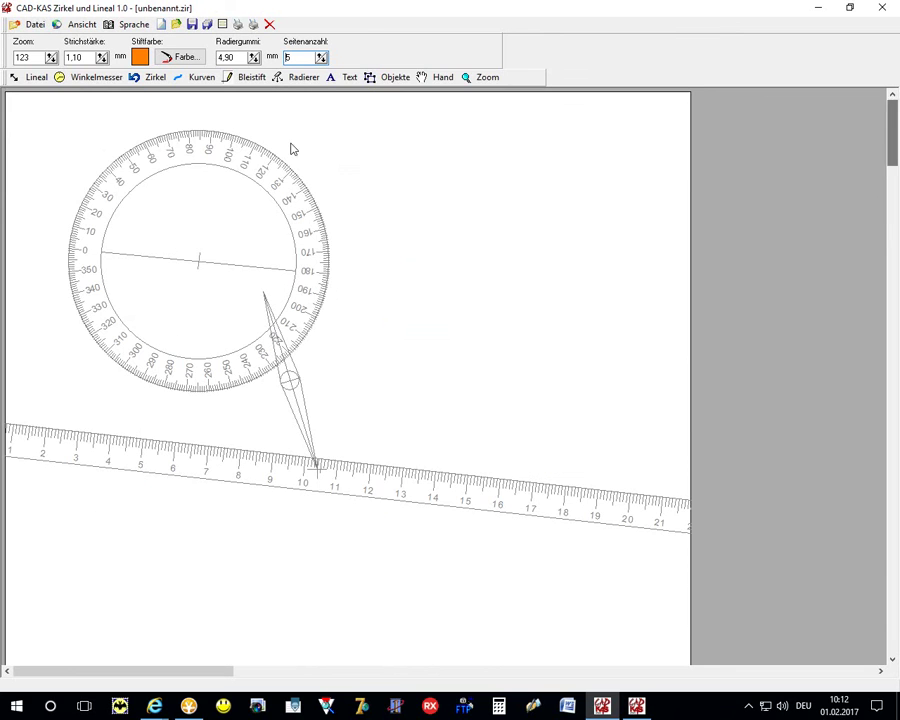
# Reopen tt.zir from the Documents folder with Datei > Öffnen
pyautogui.click(30, 25)
pyautogui.click(34, 62)
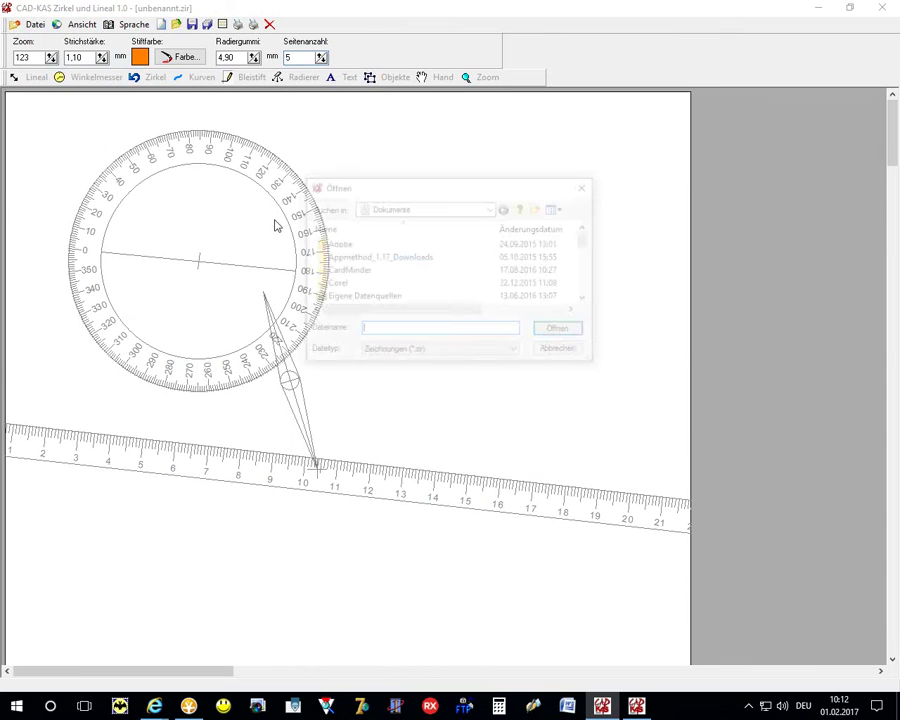
pyautogui.scroll(-5, 424, 296)
pyautogui.doubleClick(368, 297)
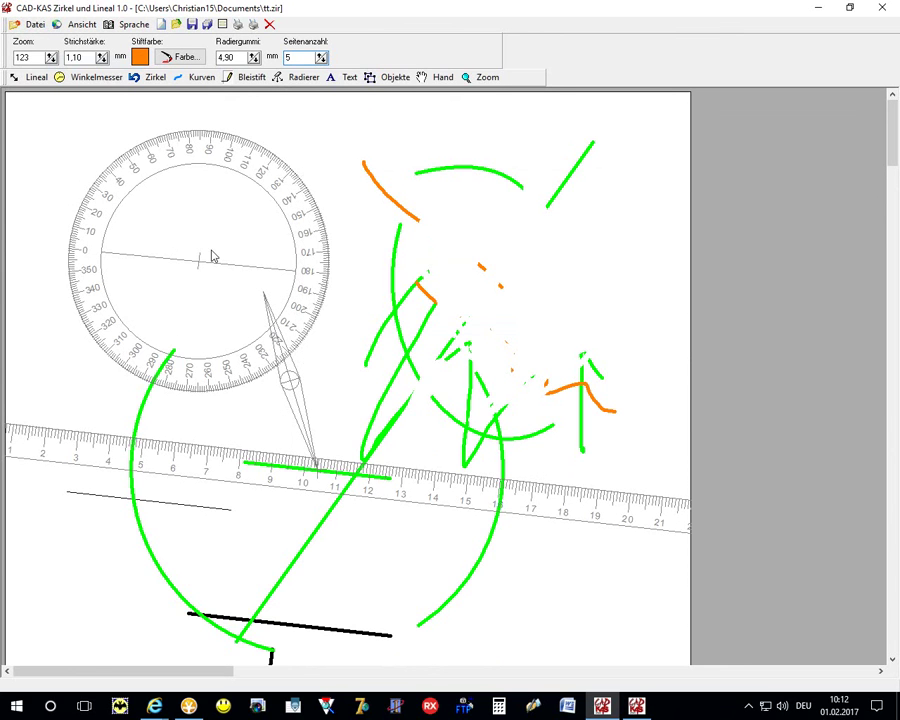
pyautogui.click(30, 24)
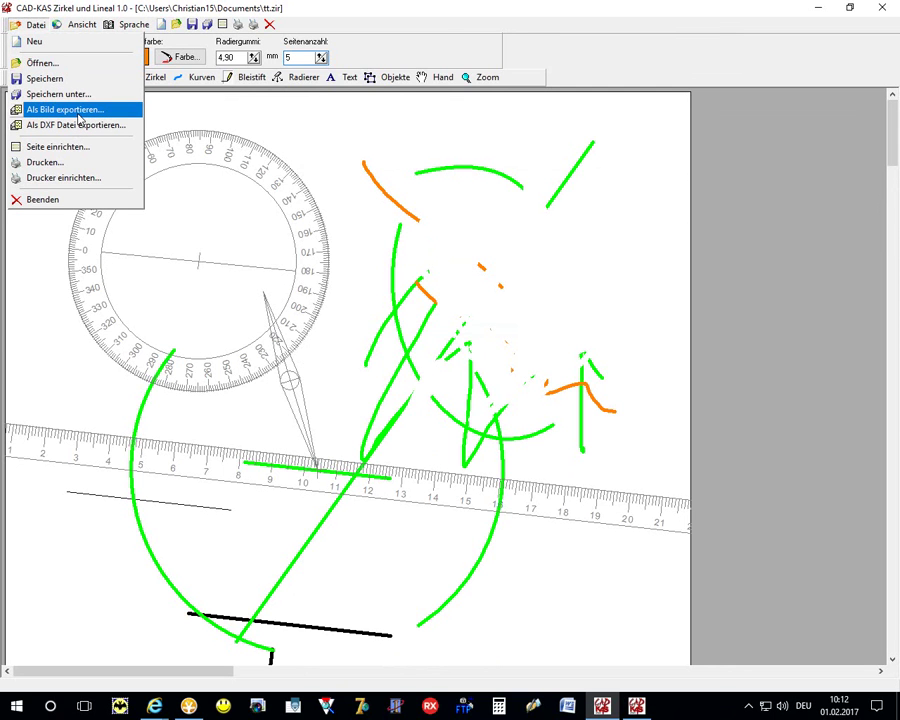
# Start a BMP image export of page 1 at 150 DPI, then cancel it
pyautogui.click(80, 113)
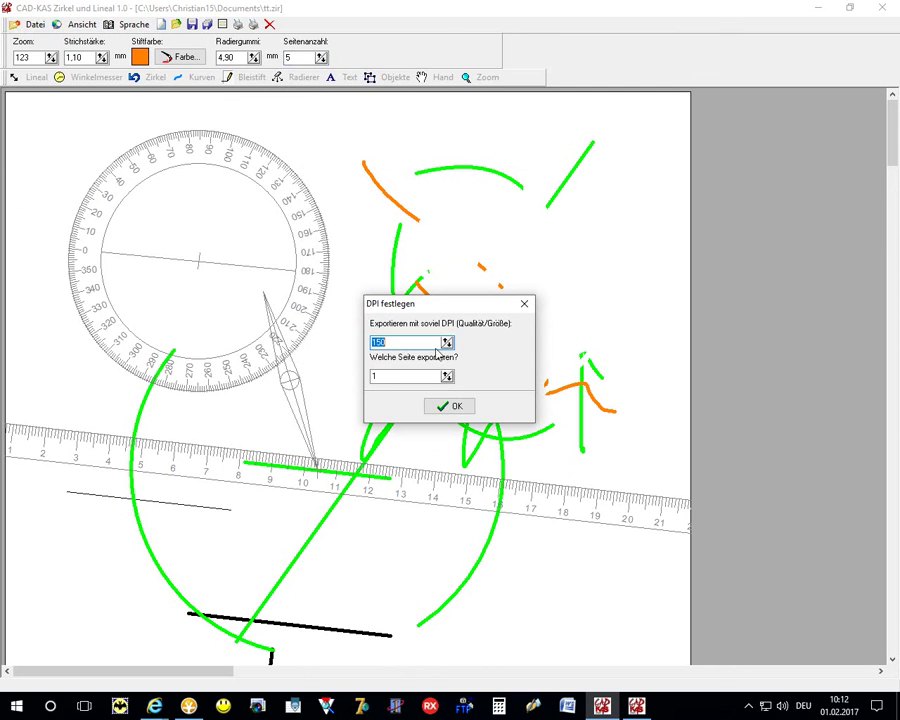
pyautogui.click(455, 406)
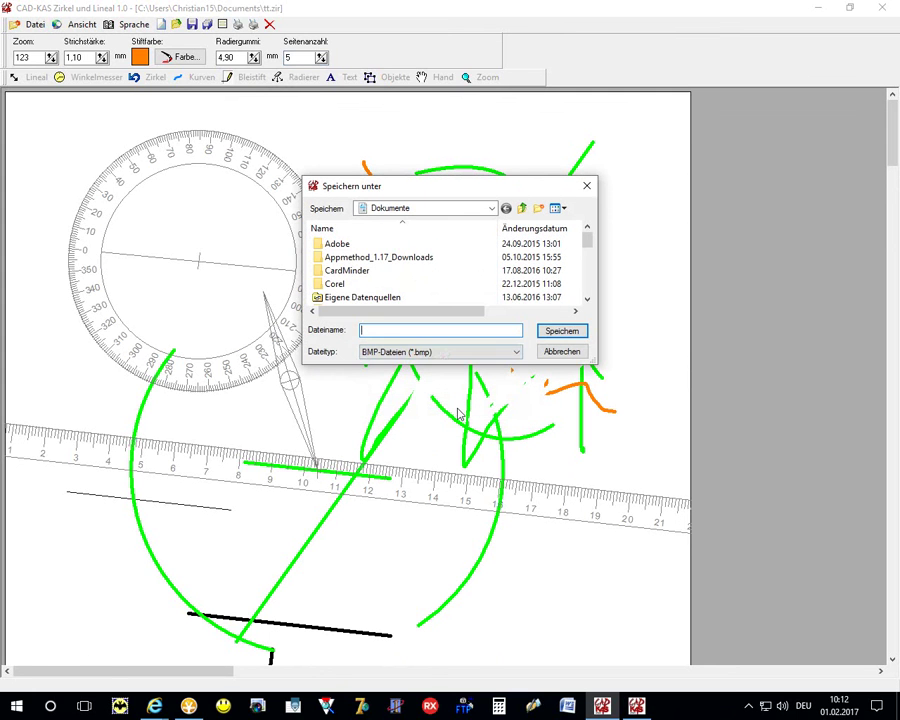
pyautogui.click(441, 352)
pyautogui.click(434, 363)
pyautogui.click(558, 352)
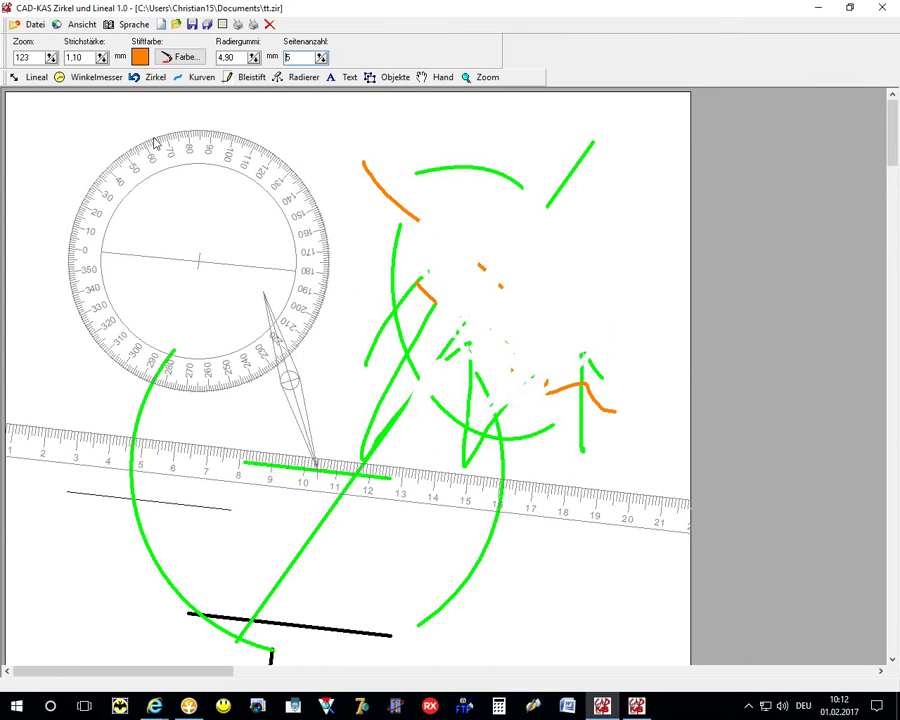
# Export the drawing as DXF file tt on Volume (G:)
pyautogui.click(33, 24)
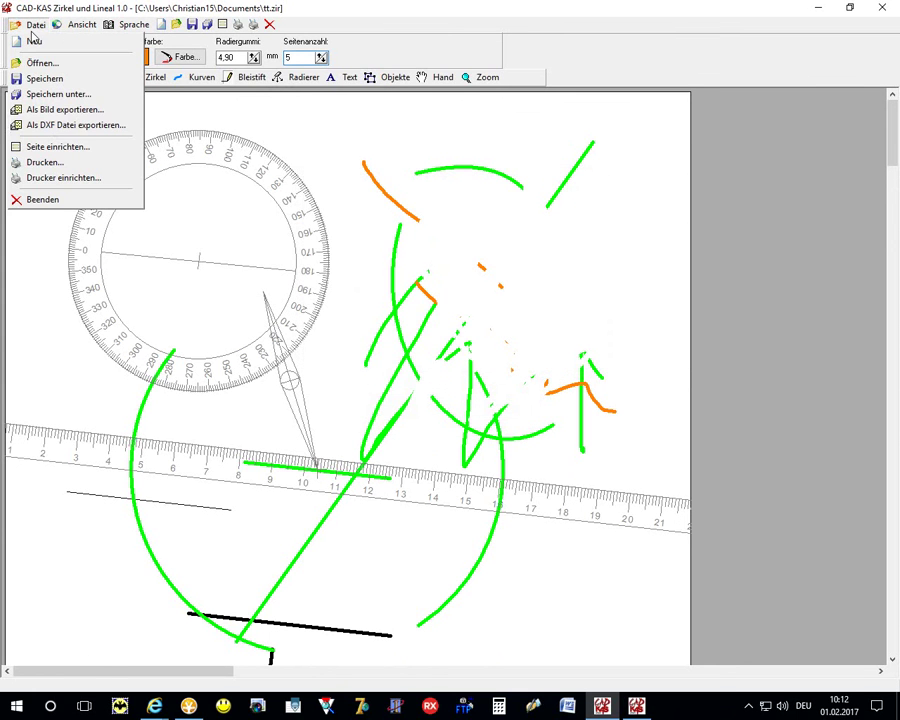
pyautogui.click(75, 125)
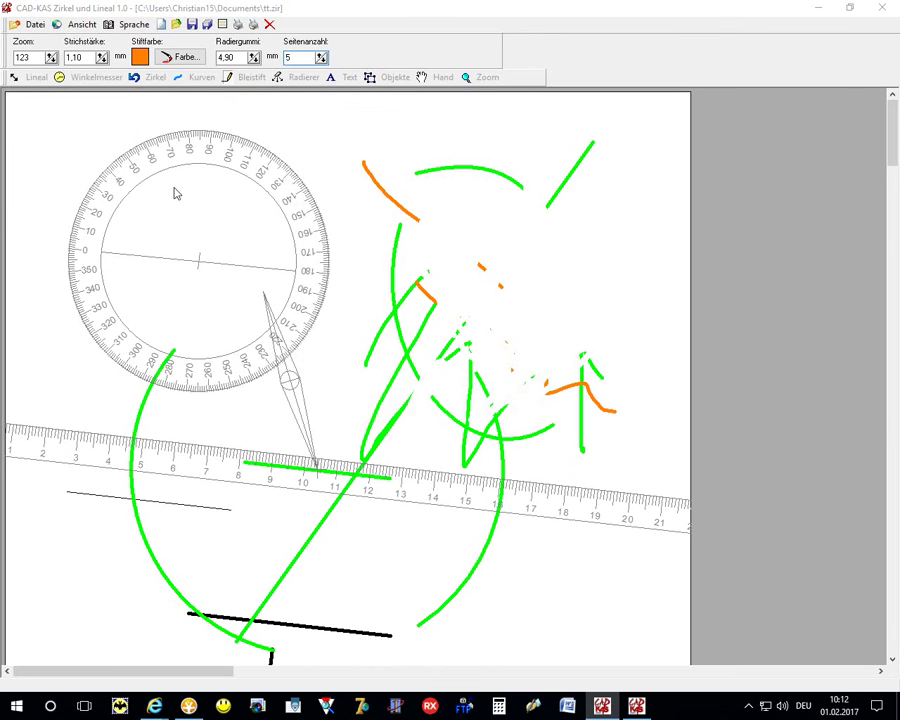
pyautogui.write('tt')
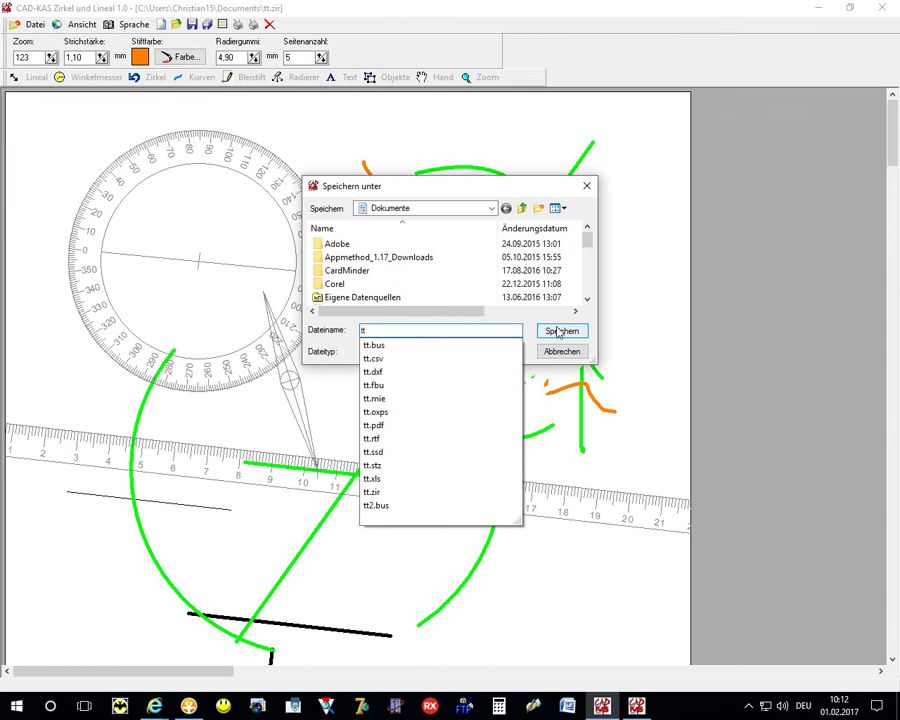
pyautogui.click(410, 208)
pyautogui.click(414, 208)
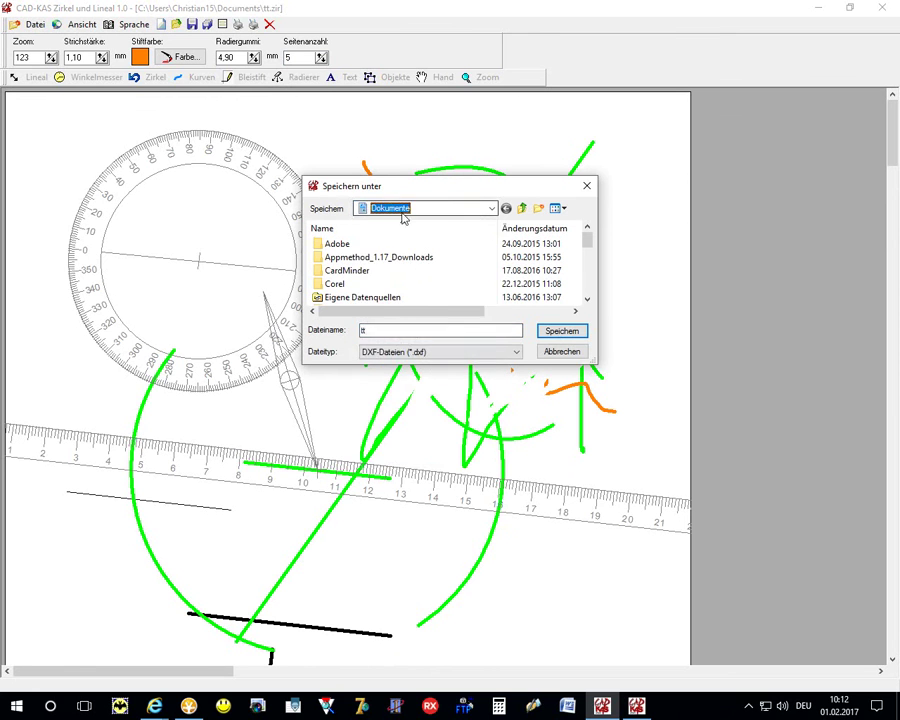
pyautogui.click(404, 218)
pyautogui.click(410, 483)
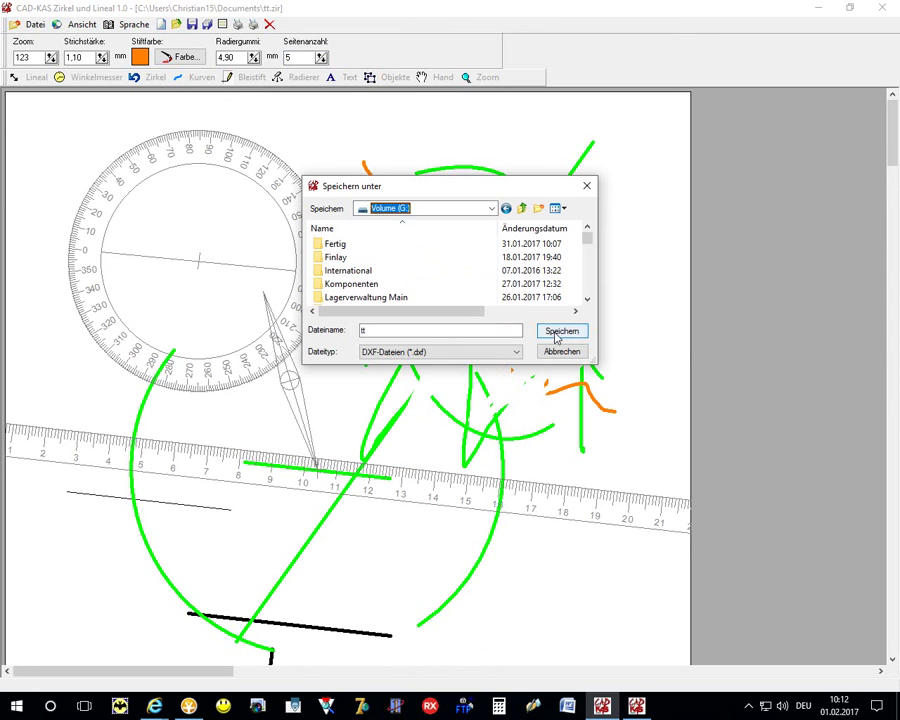
pyautogui.click(557, 334)
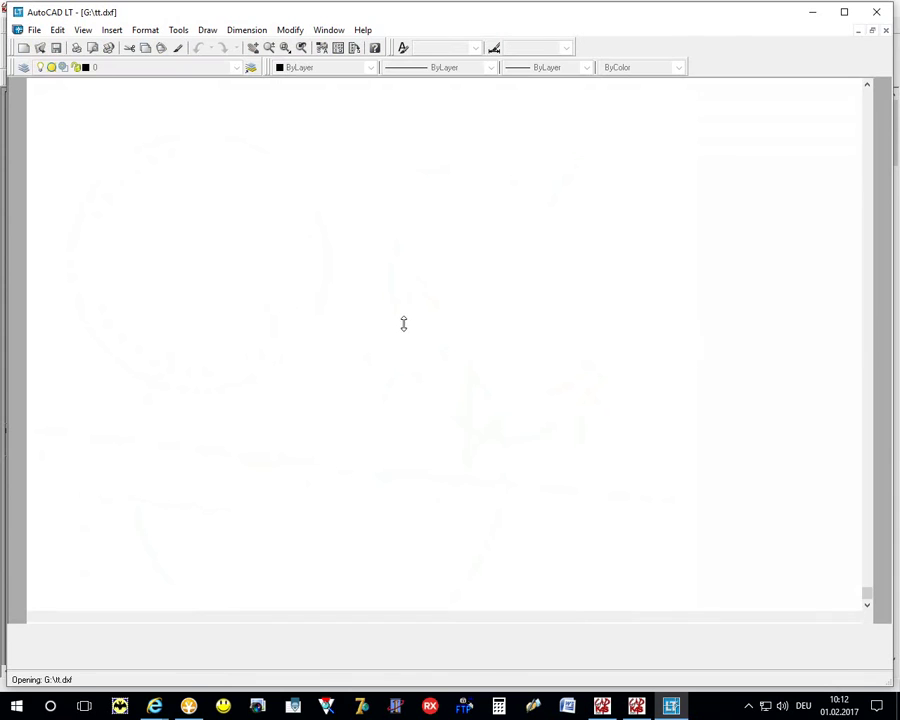
# Review tt.dxf in AutoCAD LT on the Layout1 sheet, zooming with the wheel
pyautogui.scroll(-2, 346, 346)
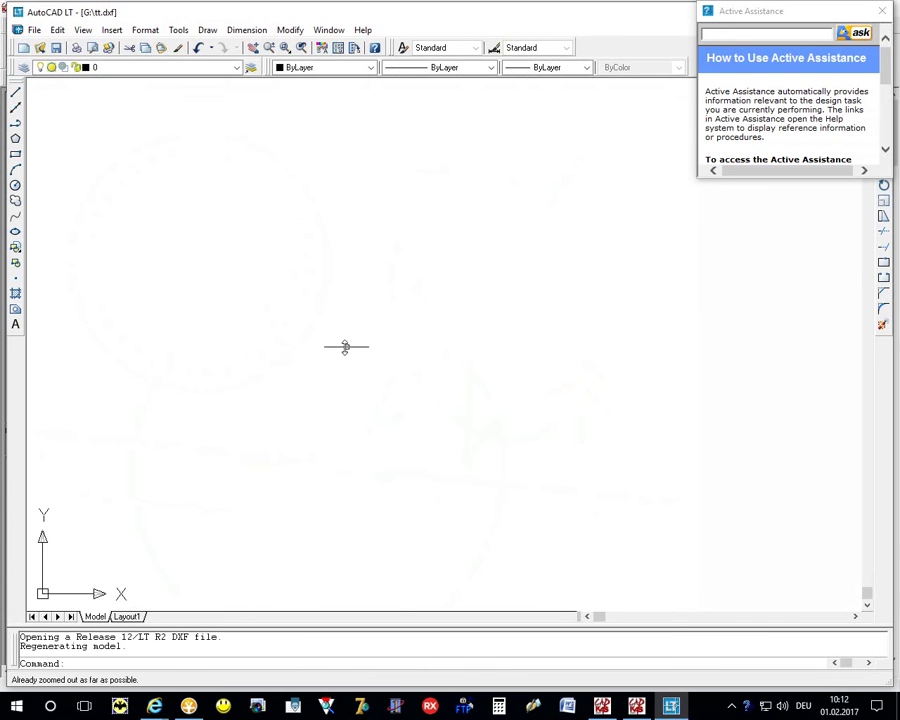
pyautogui.click(125, 615)
pyautogui.click(500, 510)
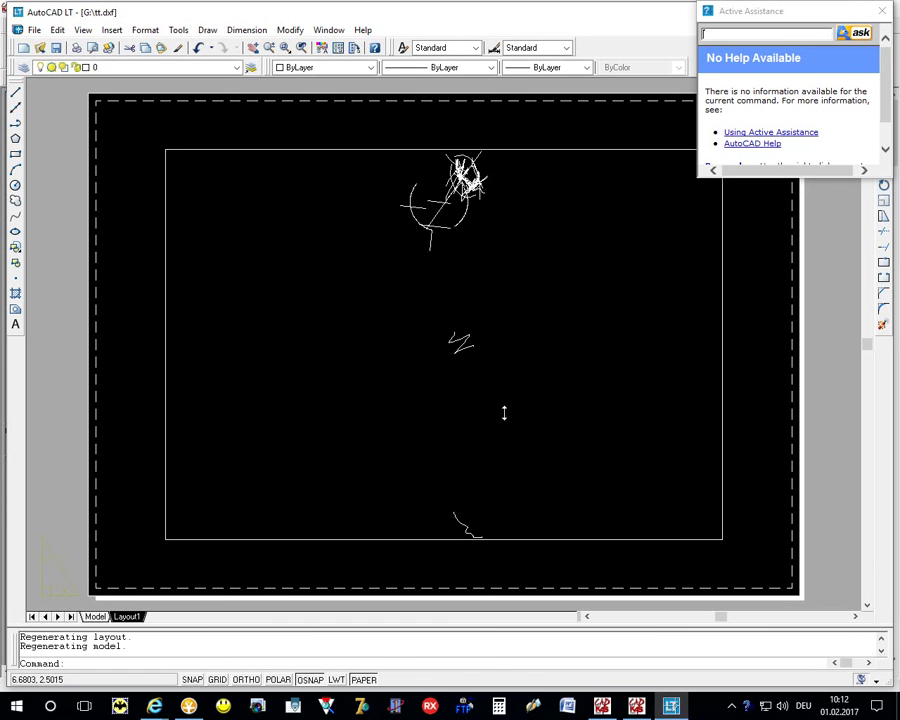
pyautogui.scroll(2, 502, 410)
pyautogui.scroll(2, 487, 300)
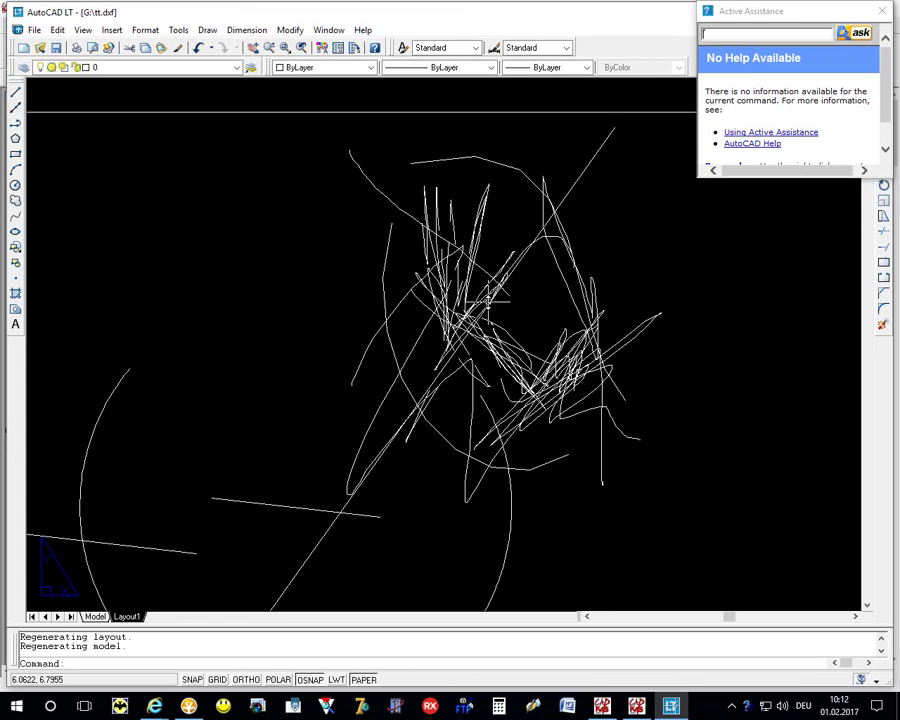
pyautogui.scroll(-3, 545, 380)
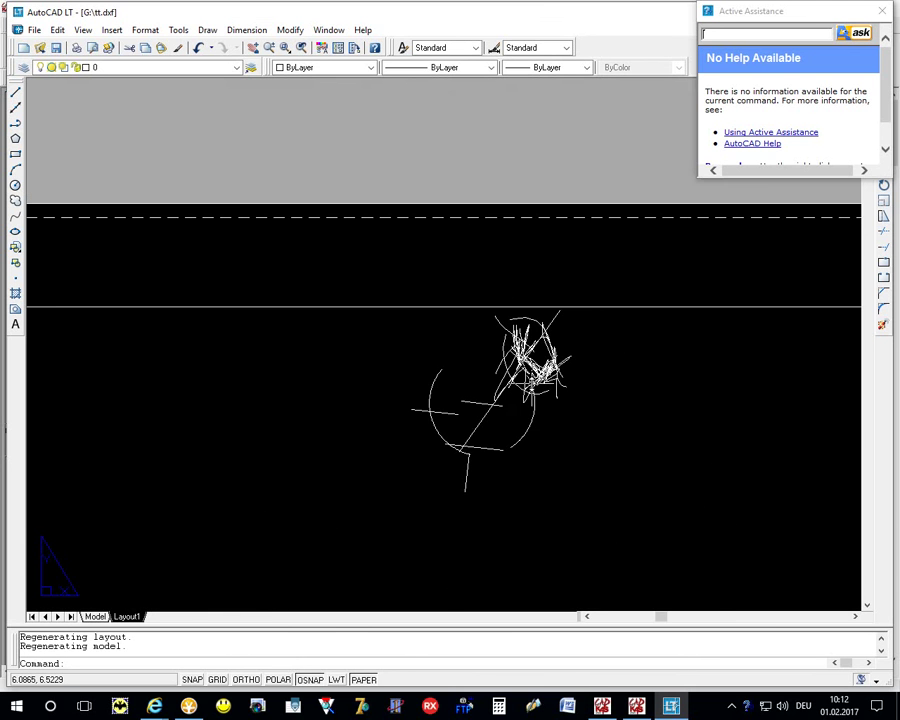
pyautogui.scroll(-5, 440, 430)
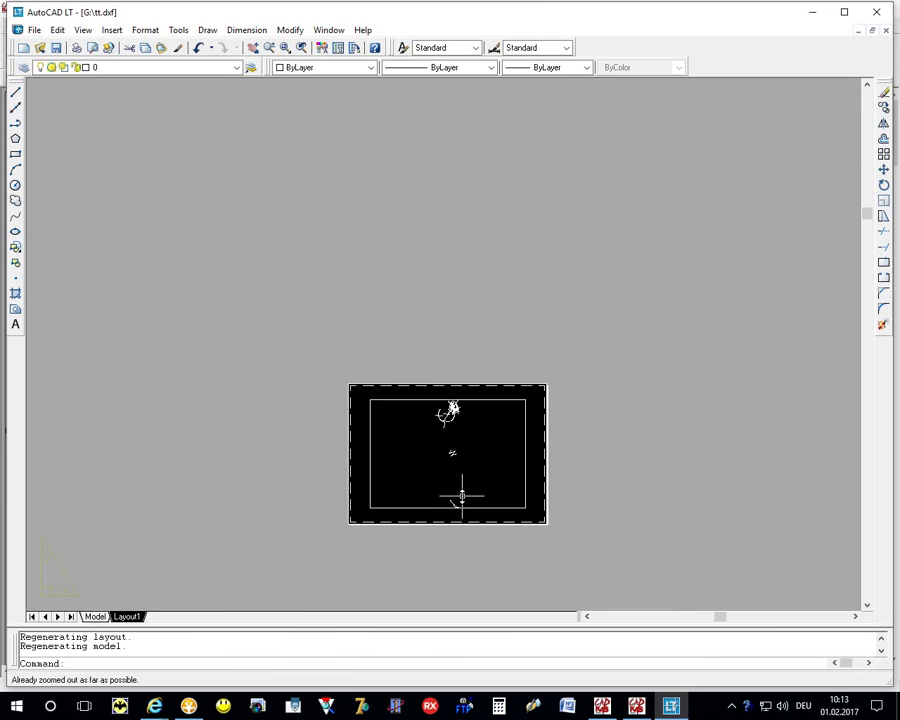
pyautogui.scroll(4, 461, 497)
pyautogui.scroll(-2, 458, 510)
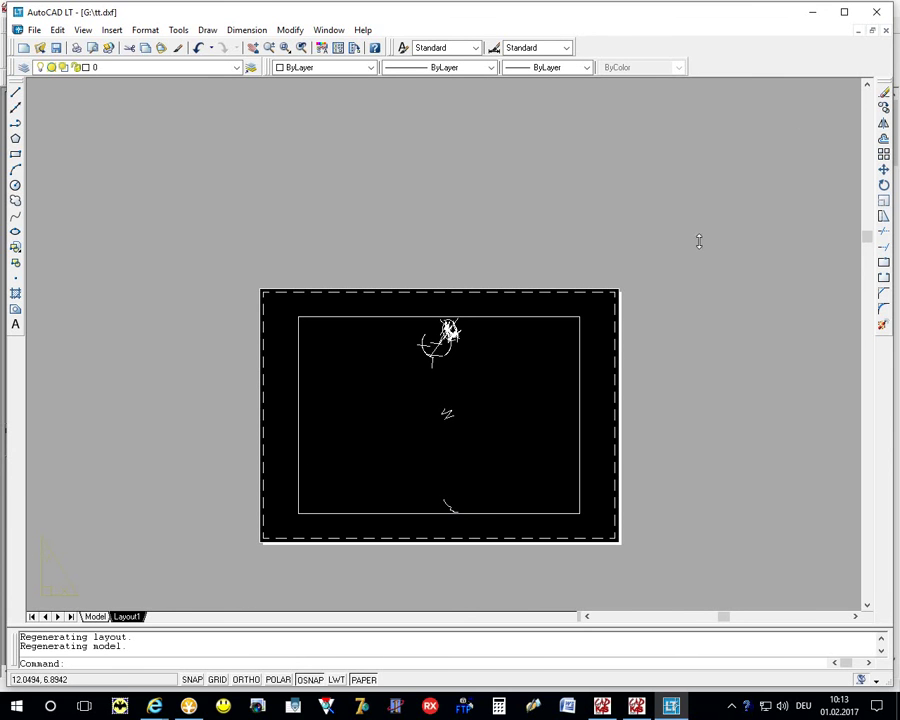
# Close AutoCAD LT without saving, then bring up Datei > Drucken in Zirkel und Lineal
pyautogui.click(885, 30)
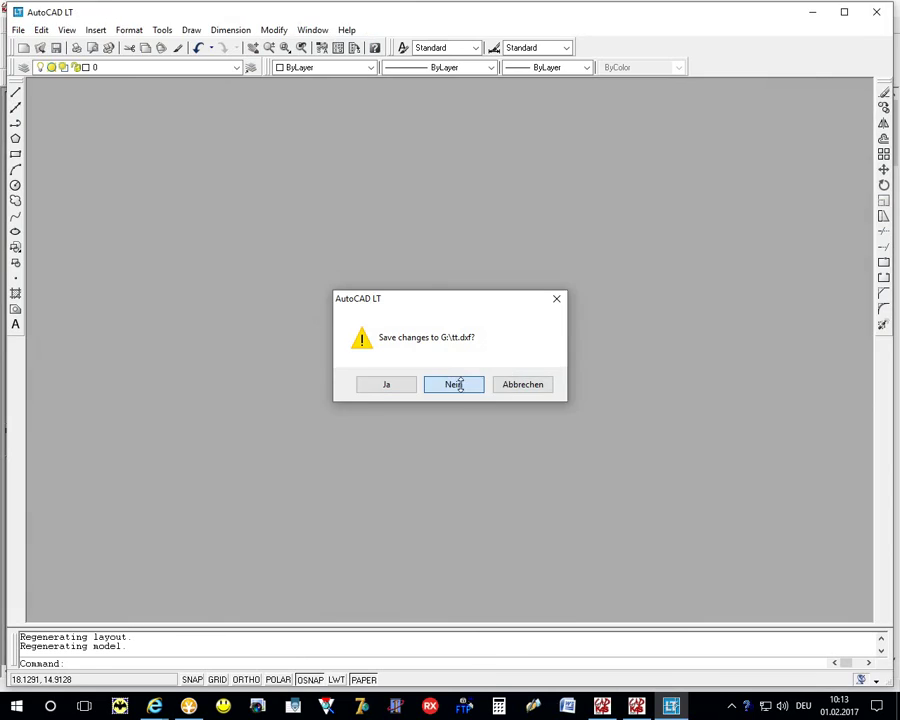
pyautogui.click(454, 384)
pyautogui.click(34, 24)
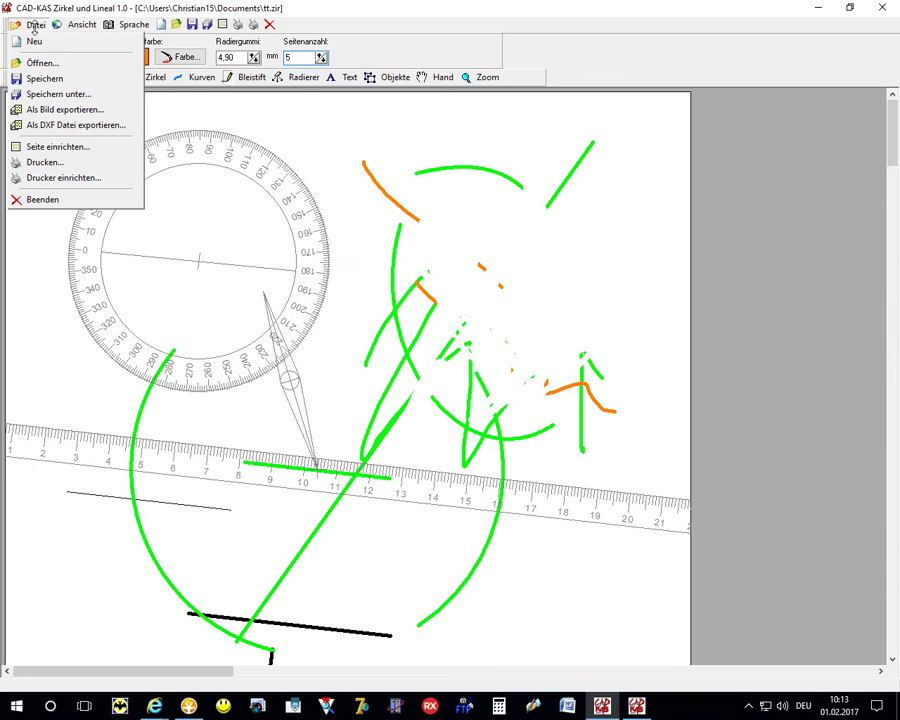
pyautogui.click(69, 163)
# Cancel printing and set Microsoft Print to PDF as the printer in Drucker einrichten
pyautogui.click(572, 375)
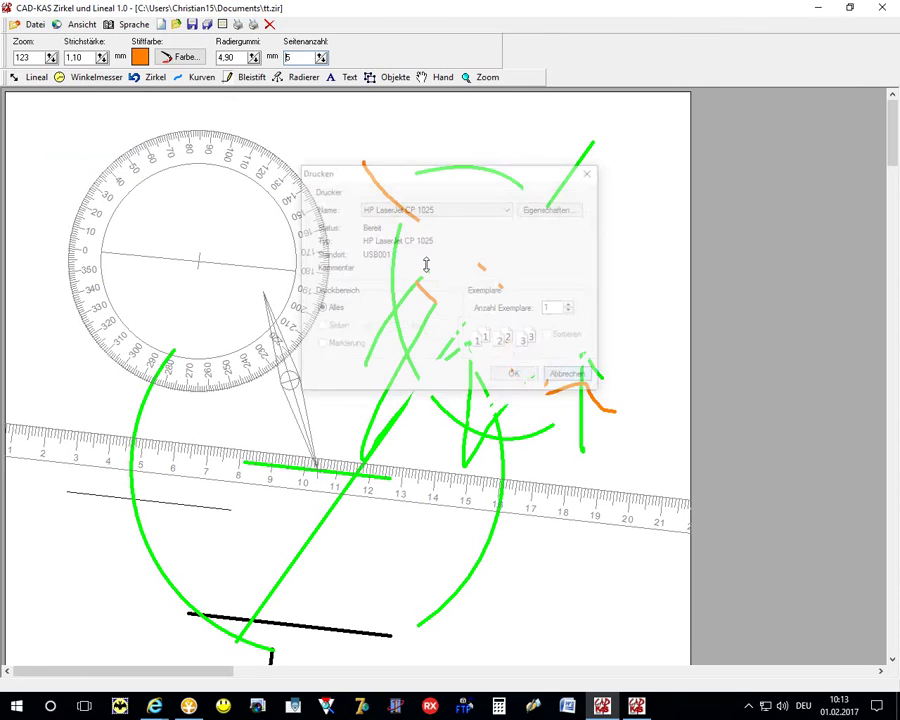
pyautogui.click(33, 25)
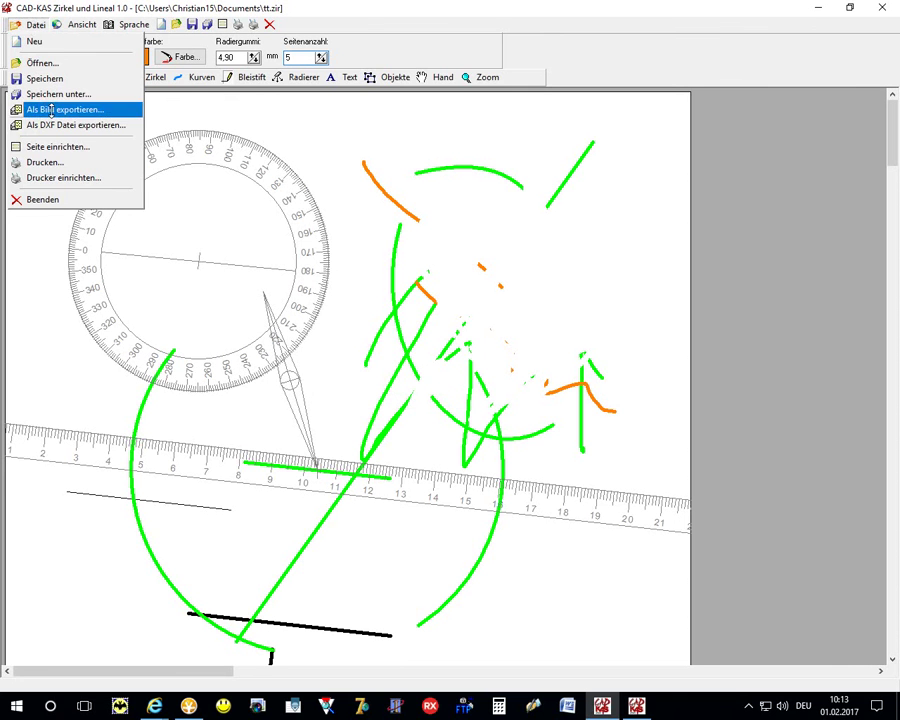
pyautogui.click(45, 177)
pyautogui.click(428, 212)
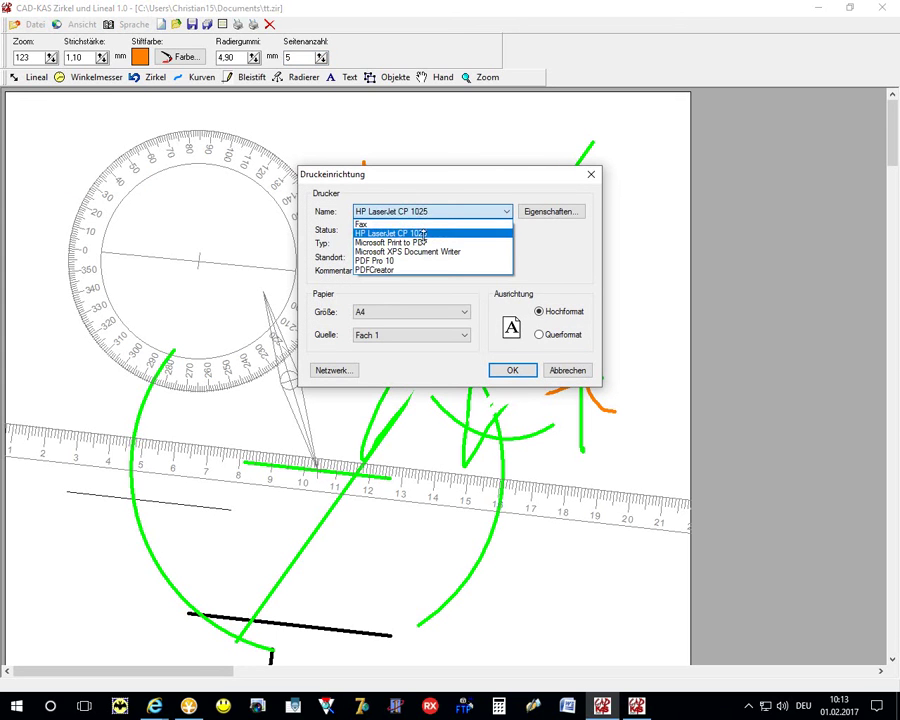
pyautogui.click(395, 242)
pyautogui.click(511, 369)
# Print all pages to PDF as tt.pdf, overwriting the existing file
pyautogui.click(30, 25)
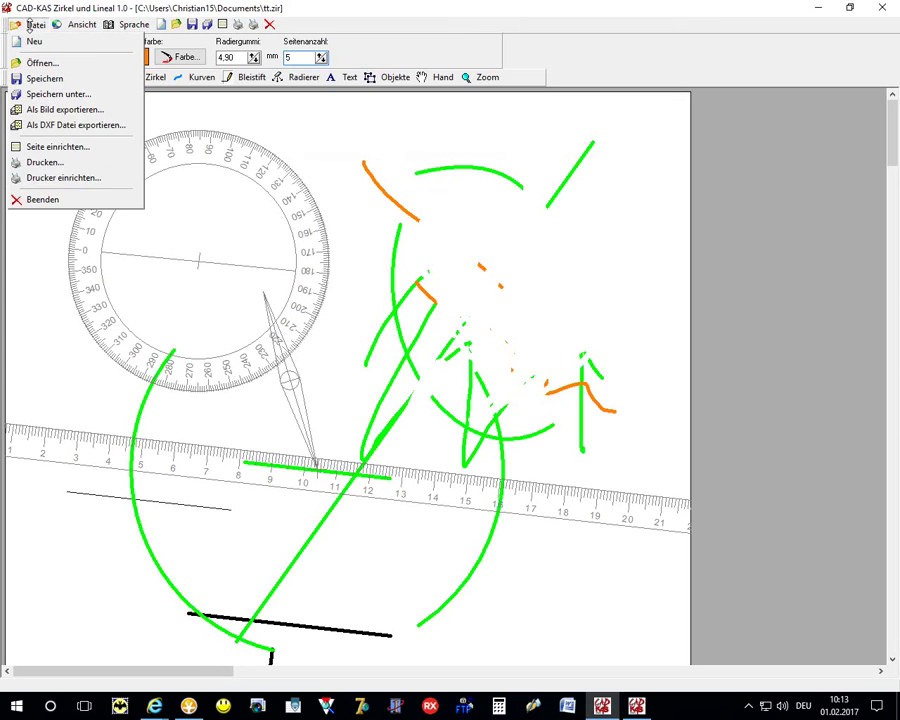
pyautogui.click(45, 162)
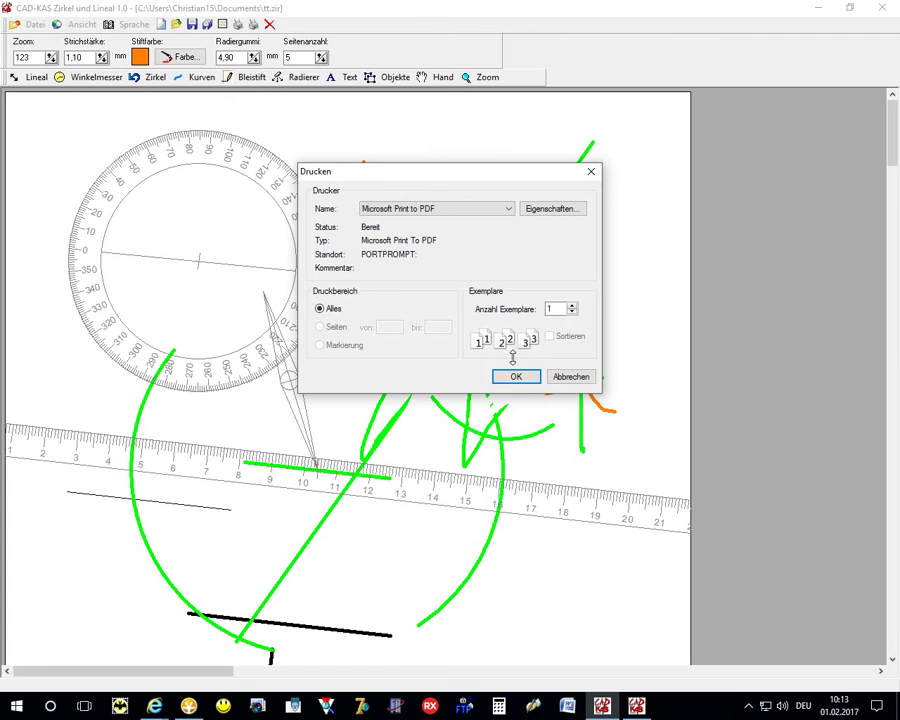
pyautogui.click(516, 376)
pyautogui.write('tt')
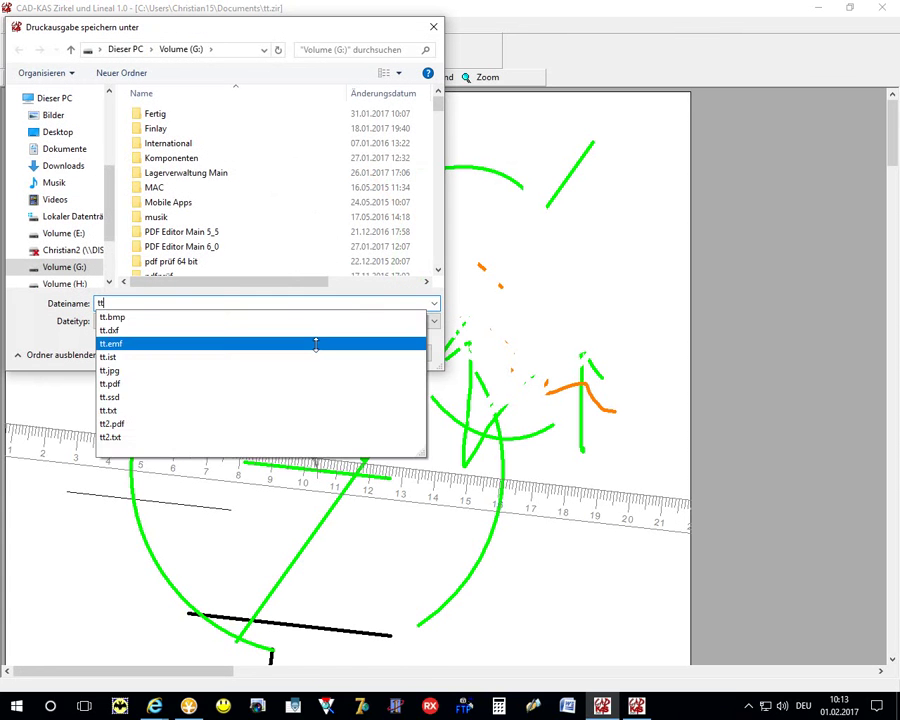
pyautogui.click(329, 352)
pyautogui.click(491, 357)
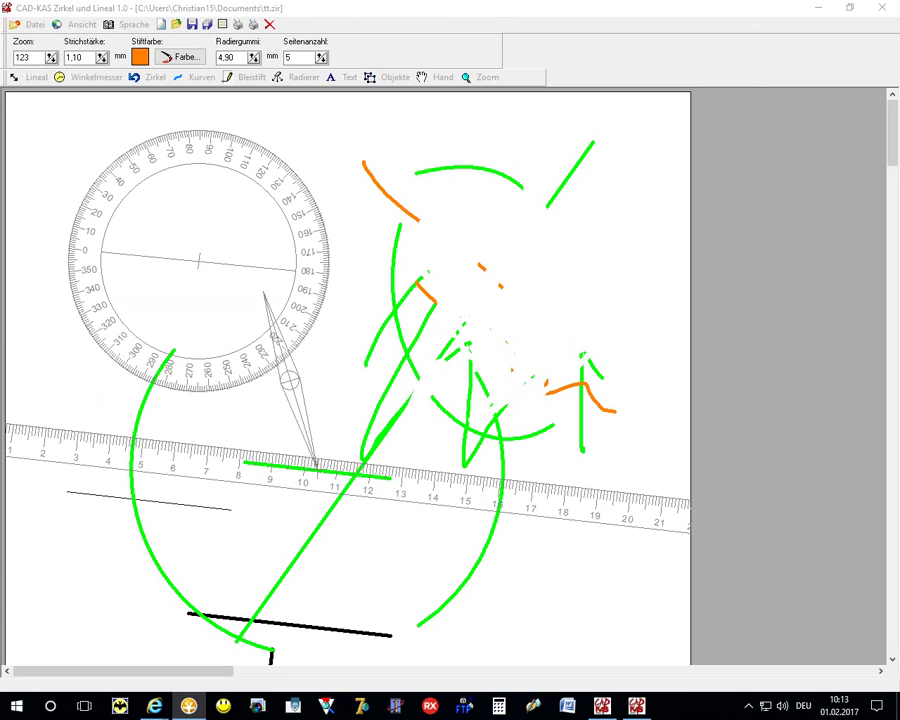
# Scroll through the five-page tt.pdf in the viewer, then close it
pyautogui.scroll(-3, 250, 394)
pyautogui.scroll(-5, 331, 287)
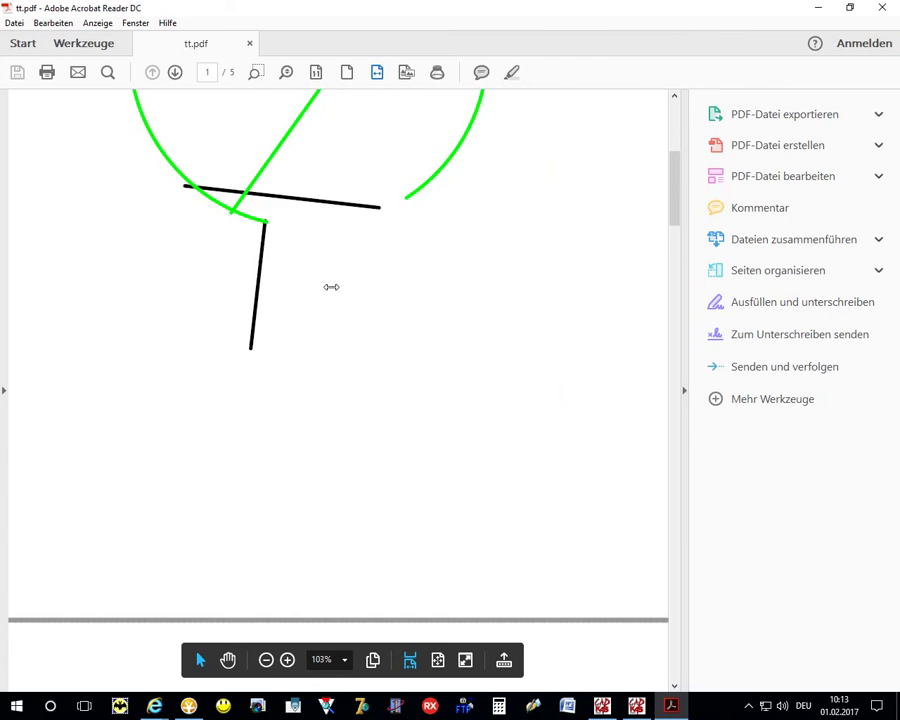
pyautogui.scroll(-5, 331, 287)
pyautogui.scroll(-5, 331, 287)
pyautogui.scroll(-5, 331, 287)
pyautogui.scroll(-5, 331, 287)
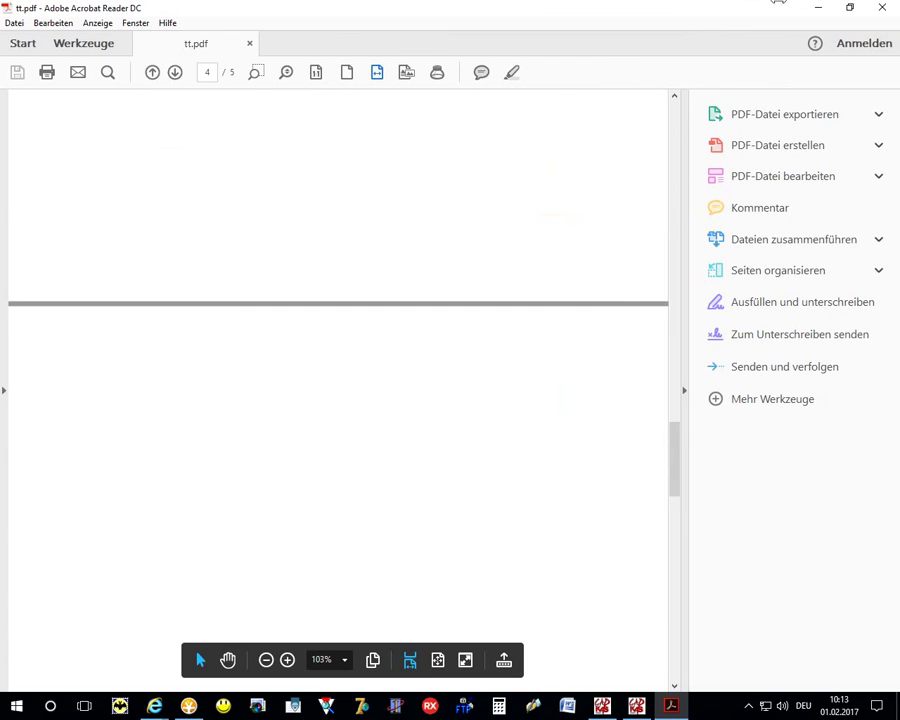
pyautogui.hotkey('alt', 'F4')
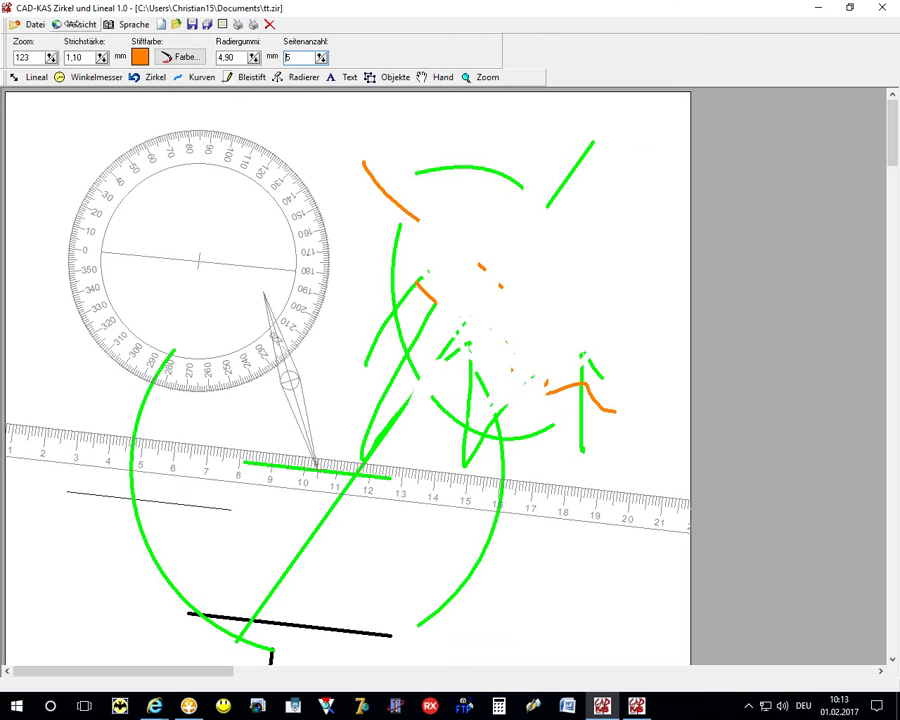
# Toggle the protractor (Winkelmesser) off and back on
pyautogui.click(73, 24)
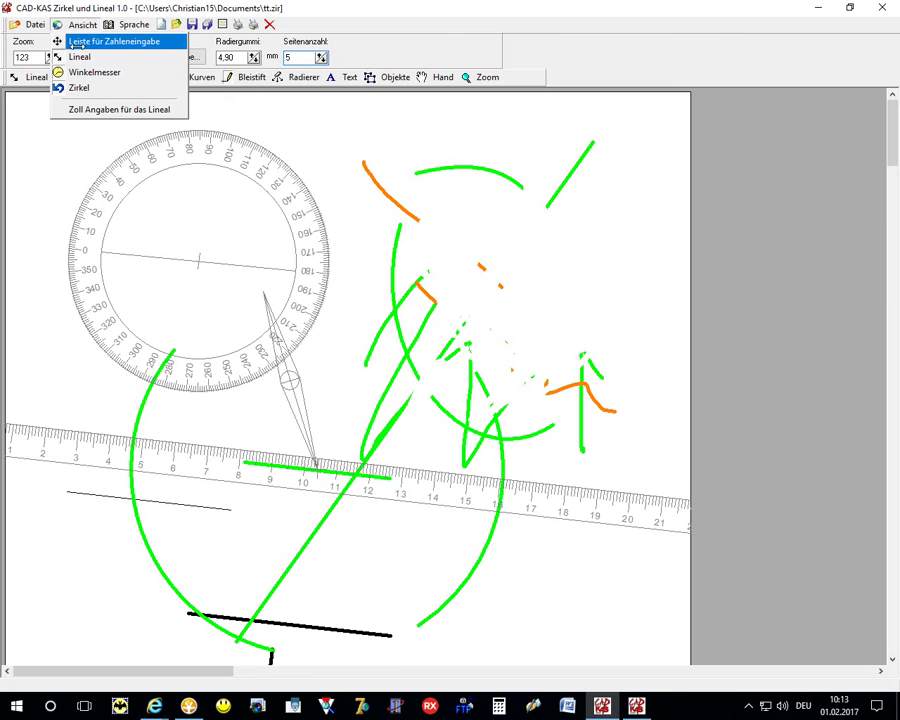
pyautogui.click(88, 72)
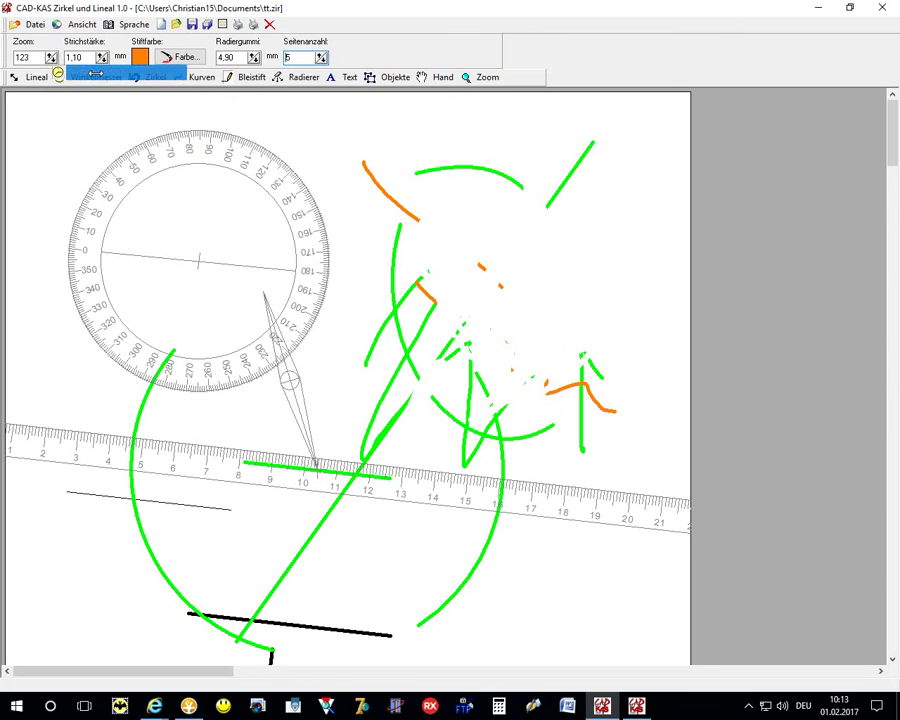
pyautogui.click(82, 24)
pyautogui.click(90, 72)
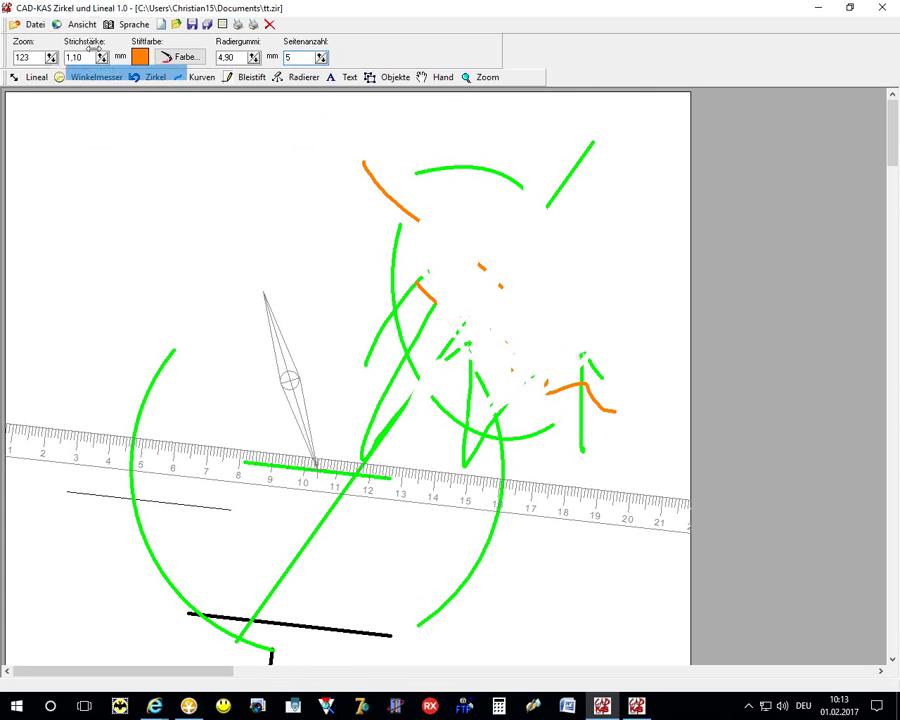
# Switch the ruler to inches and back, then enable Leiste für Zahleneingabe
pyautogui.click(82, 24)
pyautogui.click(119, 109)
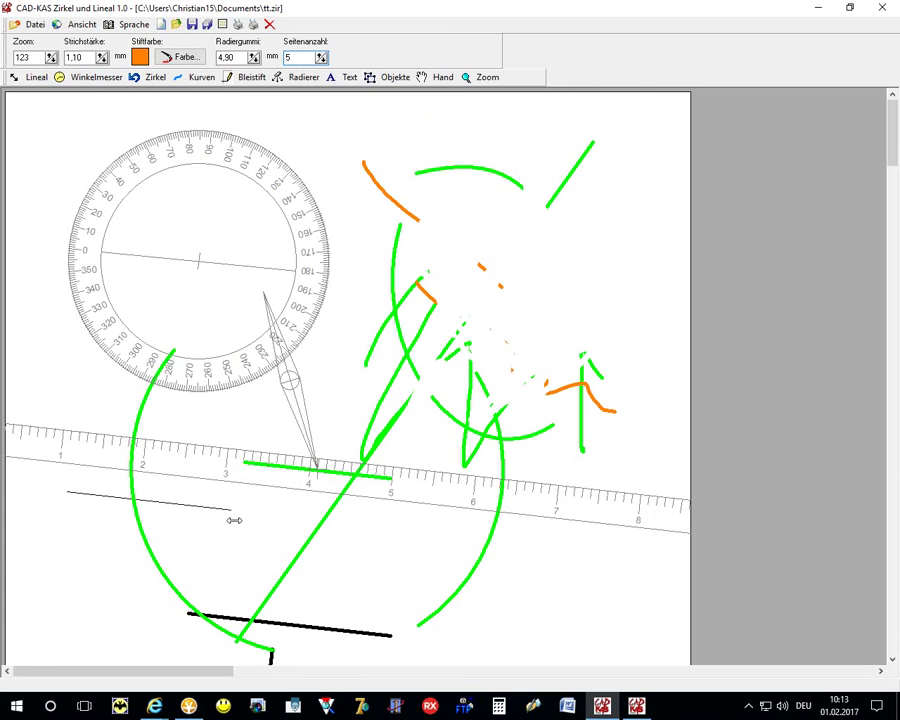
pyautogui.click(82, 24)
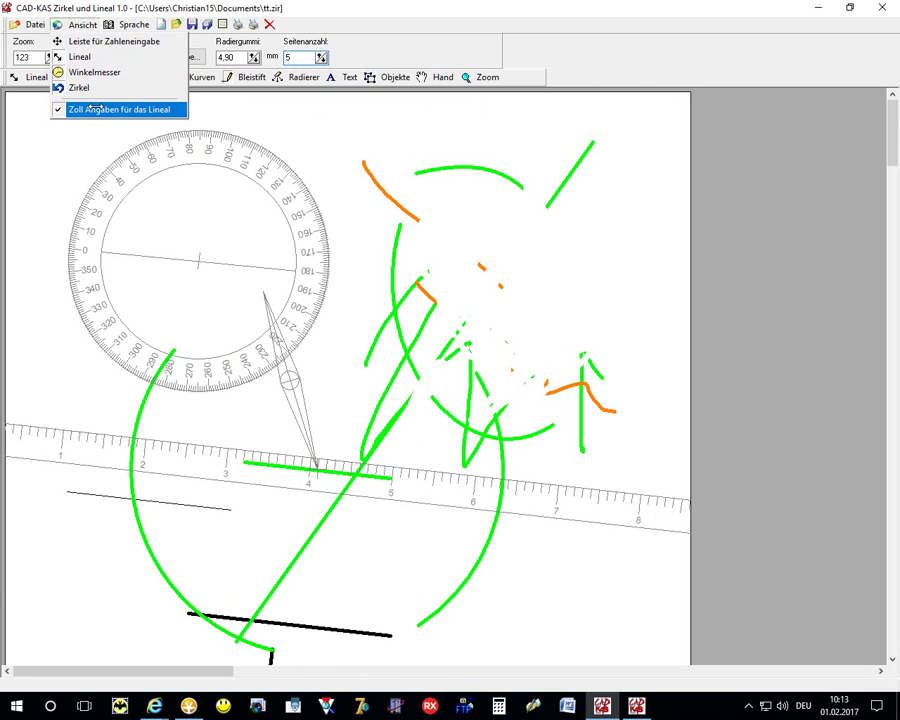
pyautogui.click(95, 107)
pyautogui.click(82, 24)
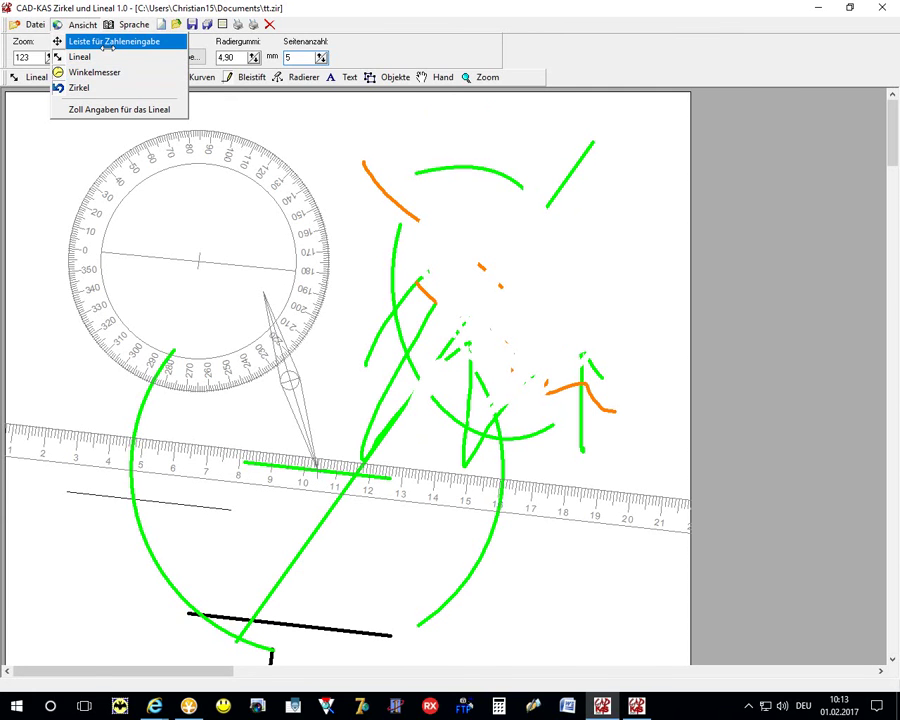
pyautogui.click(110, 42)
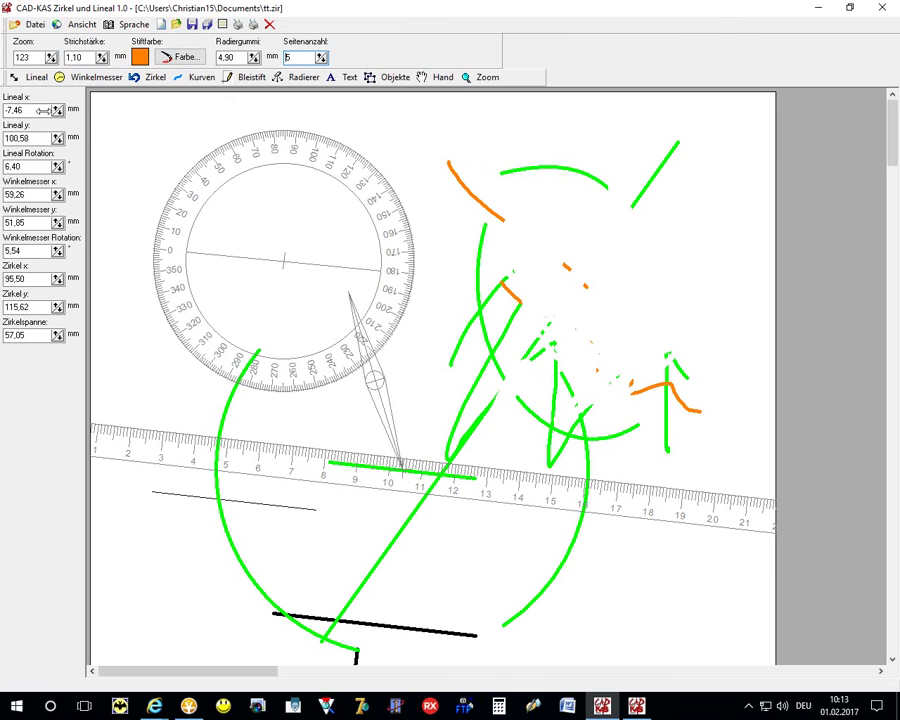
# Position the ruler at x 9,54 and y 105,58 with rotation 13,40
pyautogui.scroll(3, 48, 108)
pyautogui.scroll(4, 48, 108)
pyautogui.scroll(1, 50, 108)
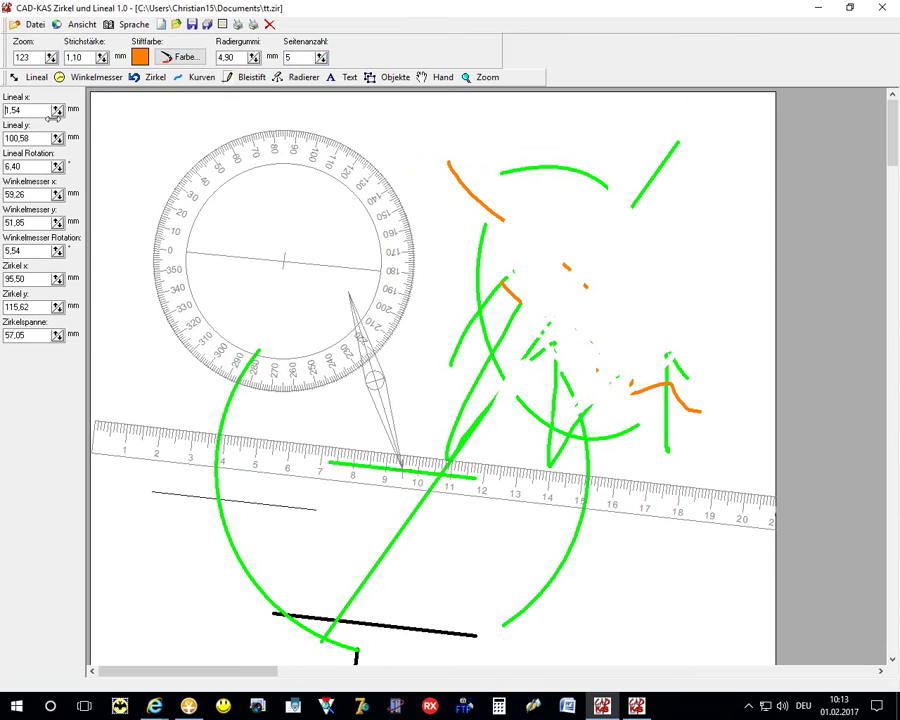
pyautogui.scroll(-4, 62, 110)
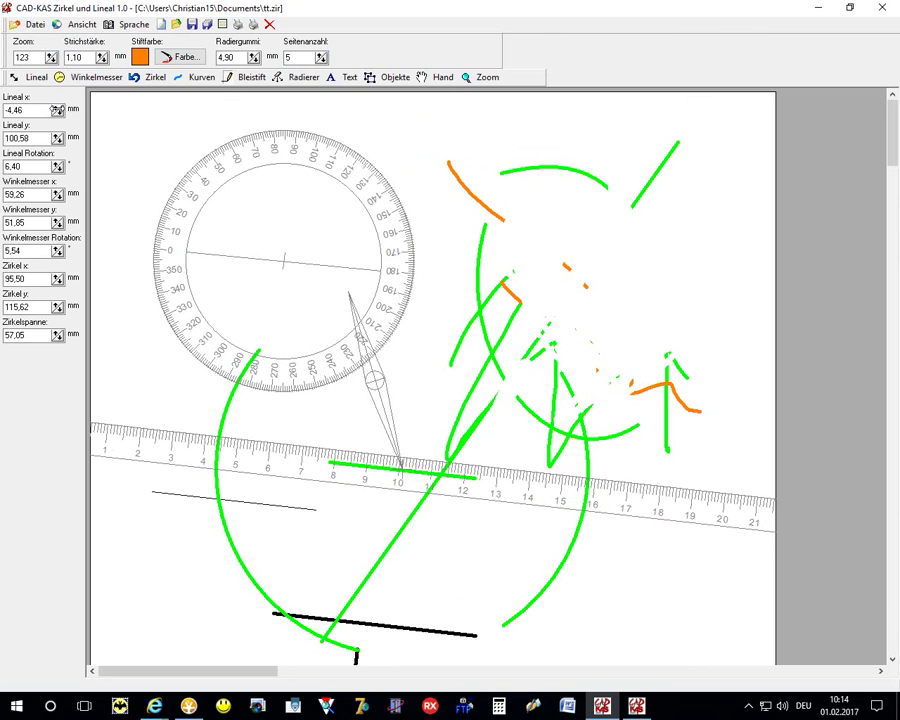
pyautogui.scroll(4, 59, 110)
pyautogui.scroll(7, 57, 110)
pyautogui.scroll(2, 57, 110)
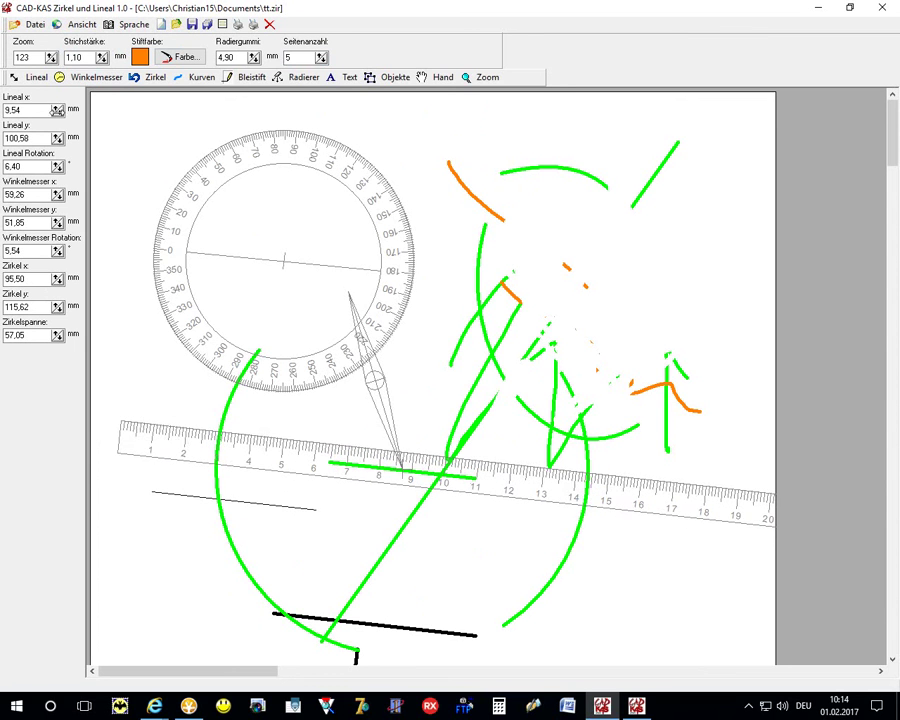
pyautogui.click(57, 136)
pyautogui.scroll(4, 57, 137)
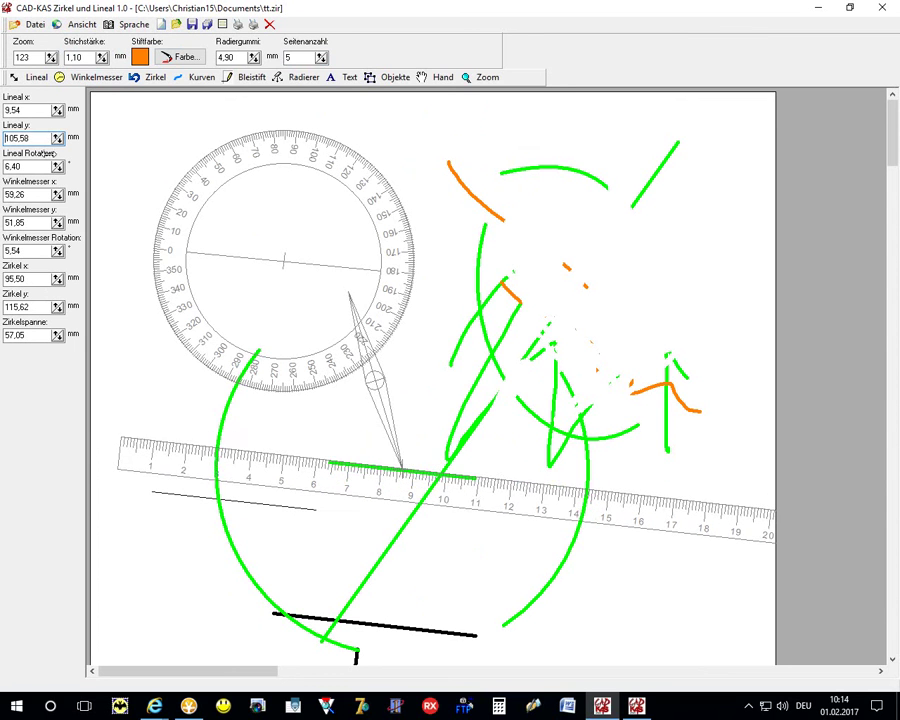
pyautogui.click(50, 165)
# Shift the protractor right to x 64,26
pyautogui.scroll(1, 50, 165)
pyautogui.scroll(7, 50, 165)
pyautogui.scroll(1, 50, 165)
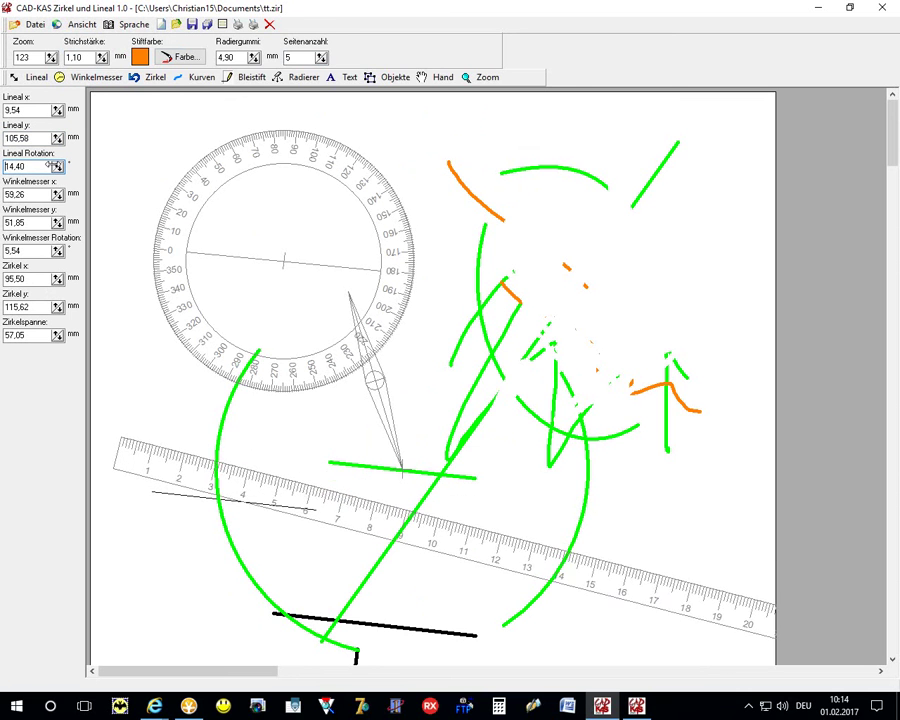
pyautogui.scroll(2, 50, 165)
pyautogui.scroll(-2, 60, 167)
pyautogui.scroll(-2, 60, 167)
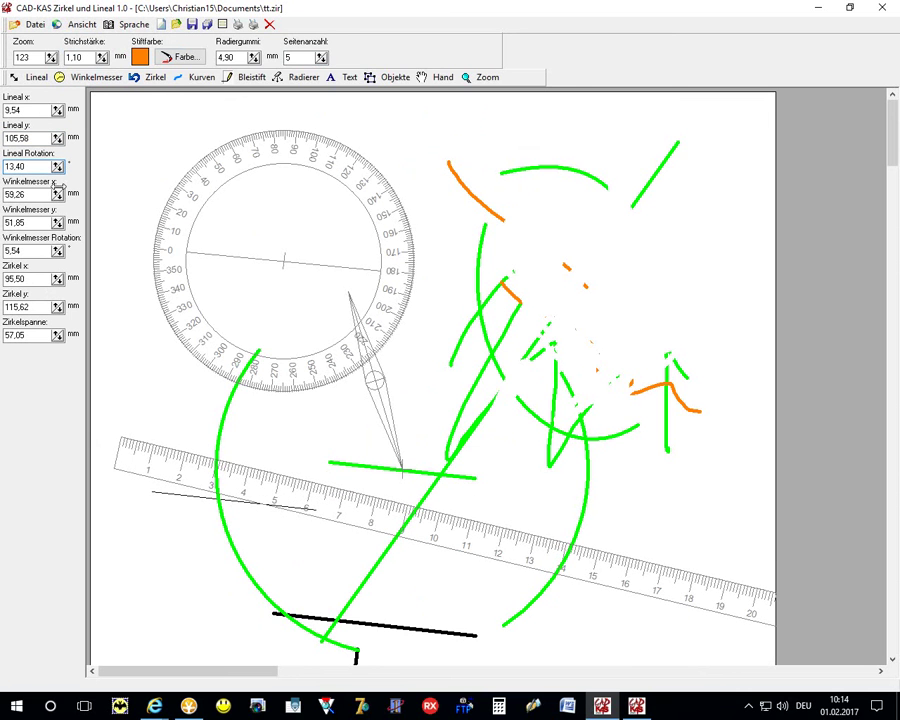
pyautogui.click(55, 194)
pyautogui.scroll(2, 55, 194)
pyautogui.scroll(2, 55, 194)
pyautogui.scroll(1, 55, 194)
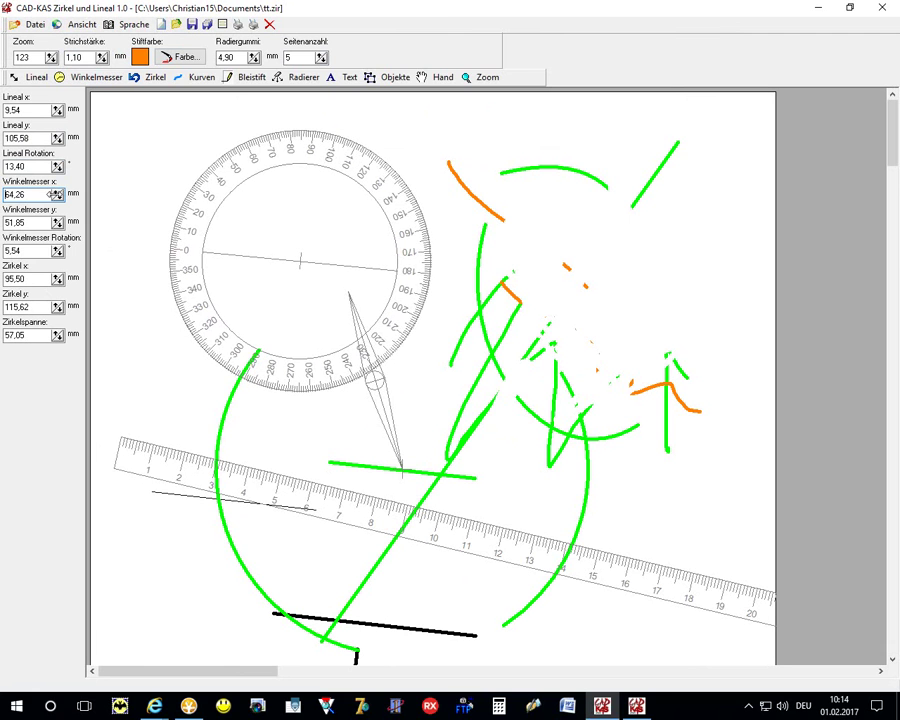
# Rotate the protractor to 20,54 and set the compass spread to 50 mm
pyautogui.click(50, 251)
pyautogui.scroll(2, 50, 251)
pyautogui.scroll(3, 50, 251)
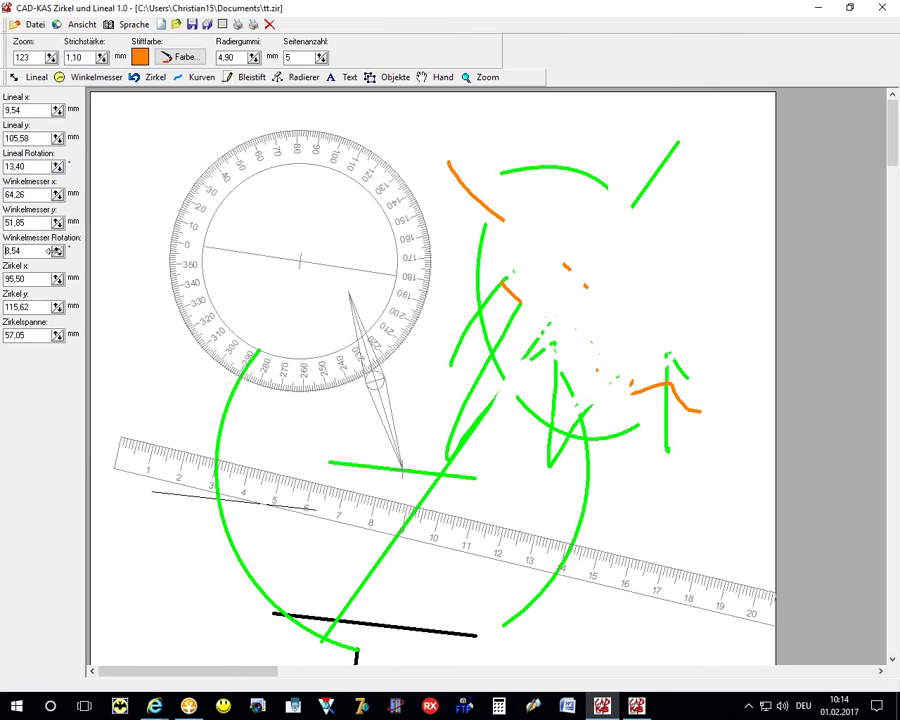
pyautogui.scroll(3, 50, 251)
pyautogui.scroll(4, 50, 251)
pyautogui.scroll(3, 50, 251)
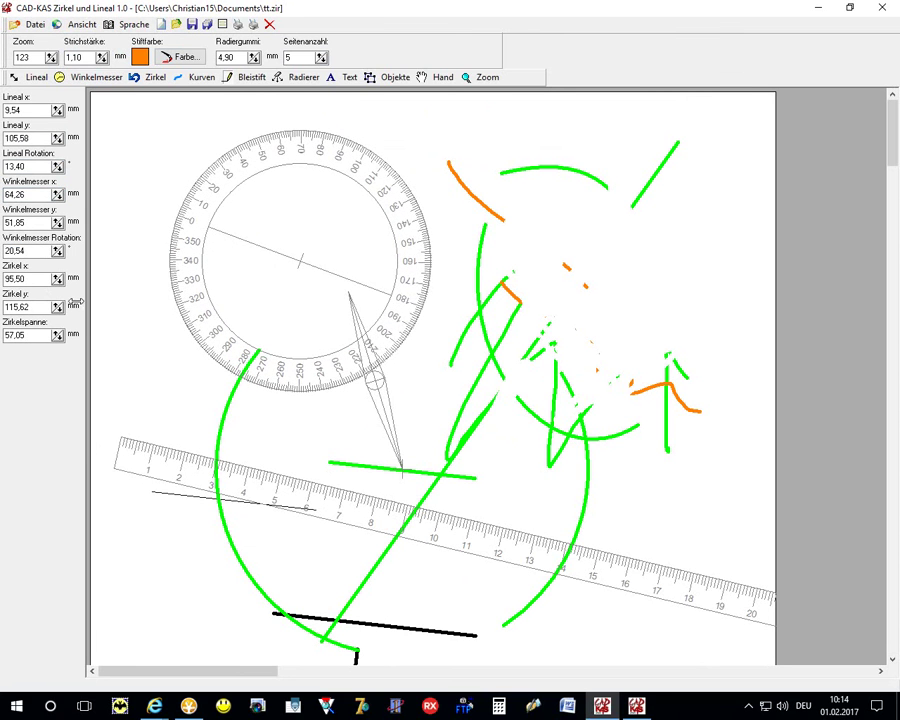
pyautogui.press('Tab')
pyautogui.press('Tab')
pyautogui.press('Tab')
pyautogui.write('5')
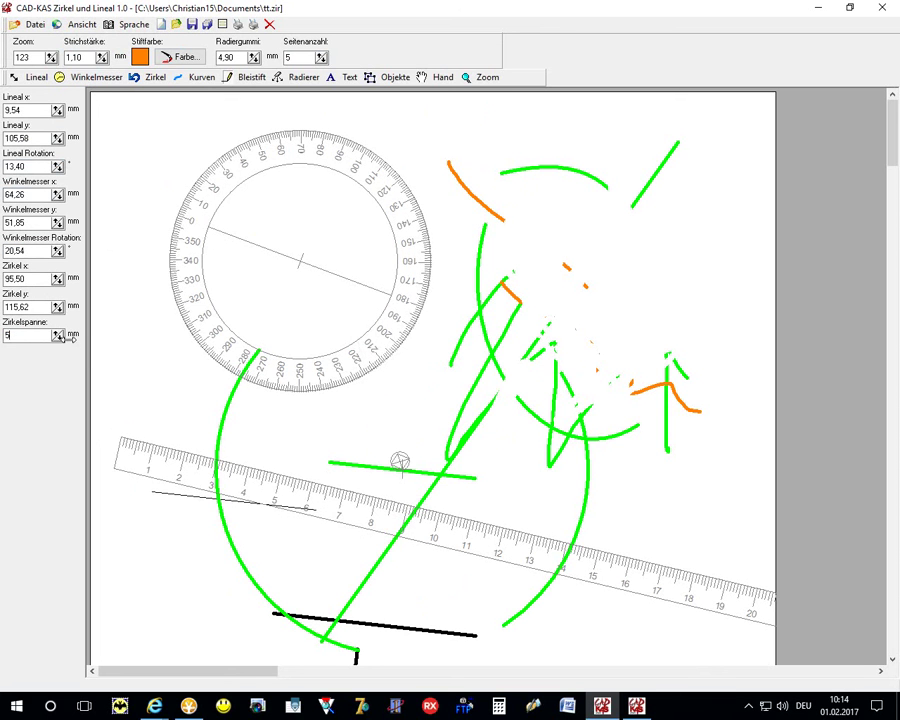
pyautogui.write('0')
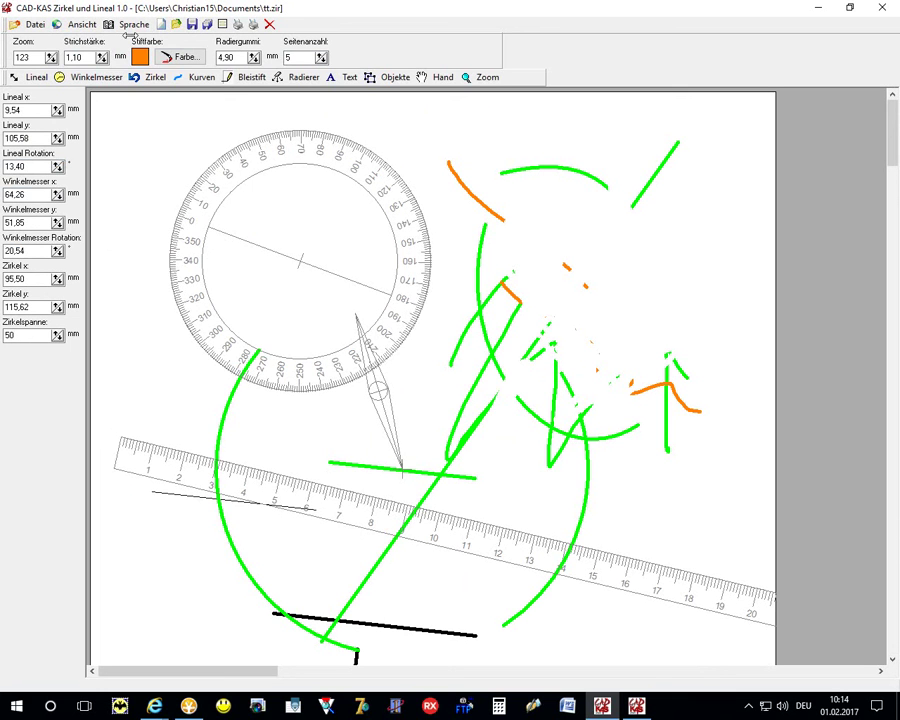
# Keep the interface language as Deutsch and close the page setup unchanged
pyautogui.click(78, 24)
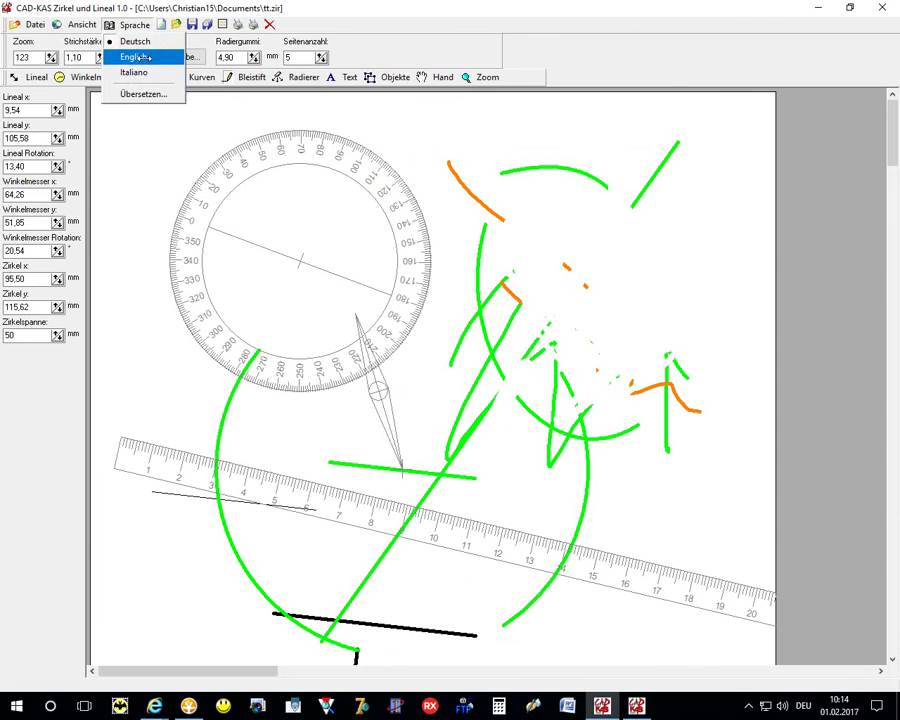
pyautogui.click(136, 41)
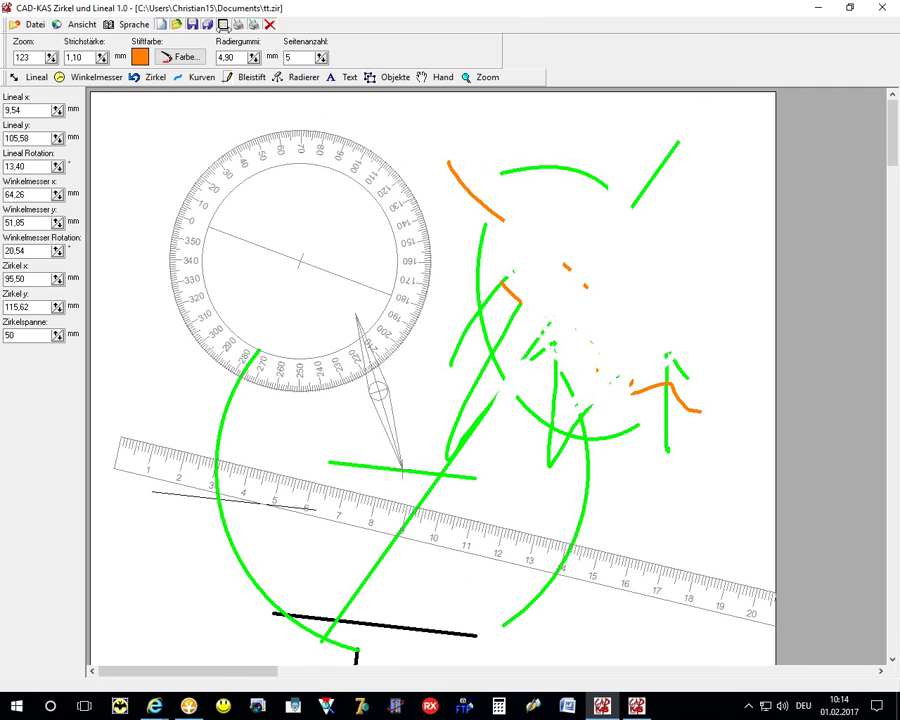
pyautogui.click(222, 24)
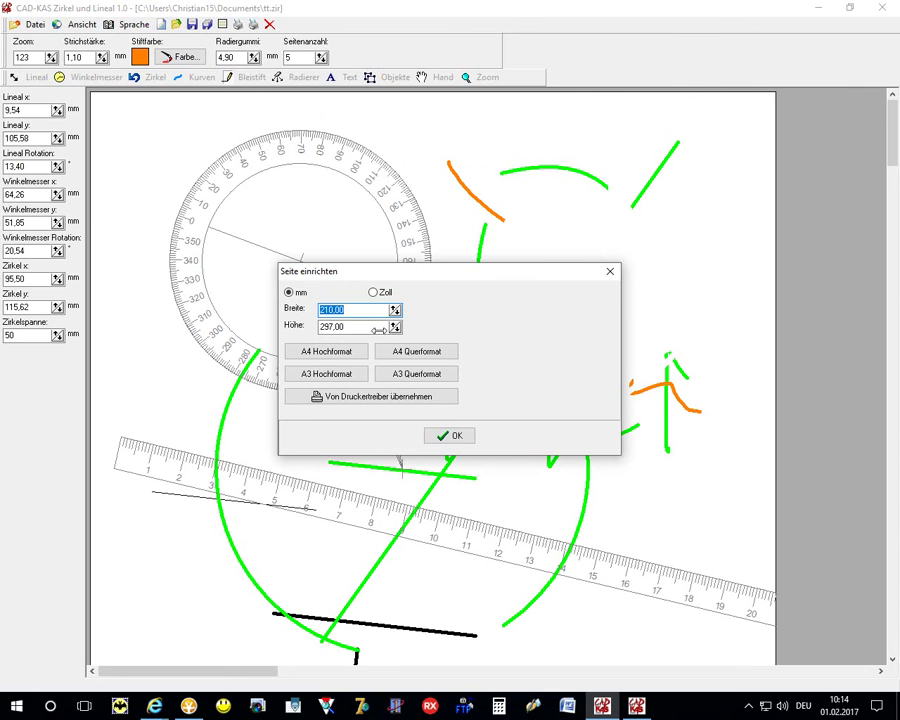
pyautogui.click(607, 269)
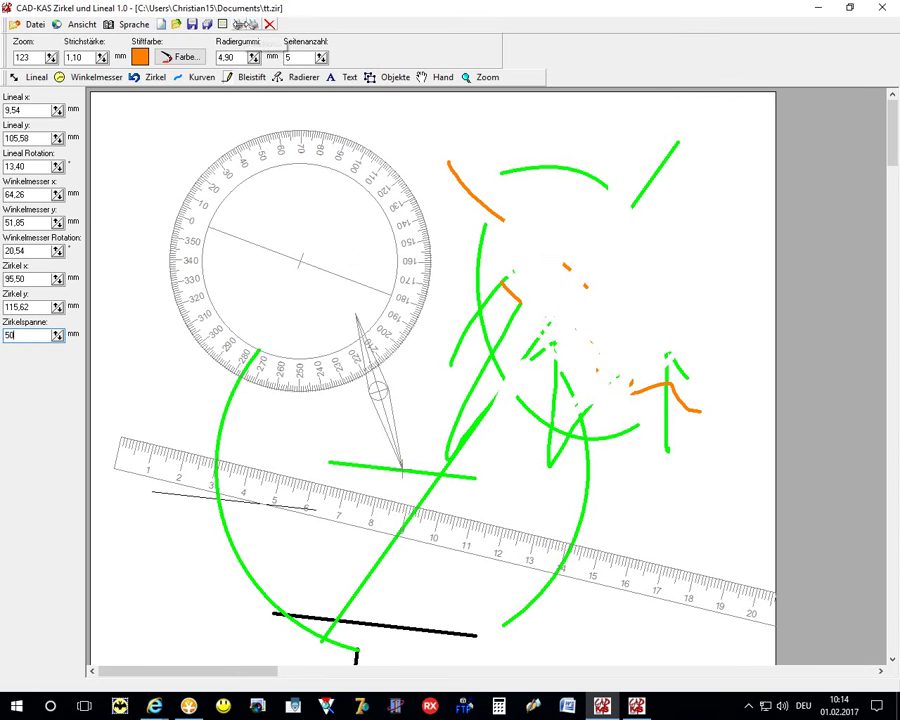
# Set the page size to A3 portrait, 297 × 420 mm, via Datei > Seite einrichten
pyautogui.click(32, 24)
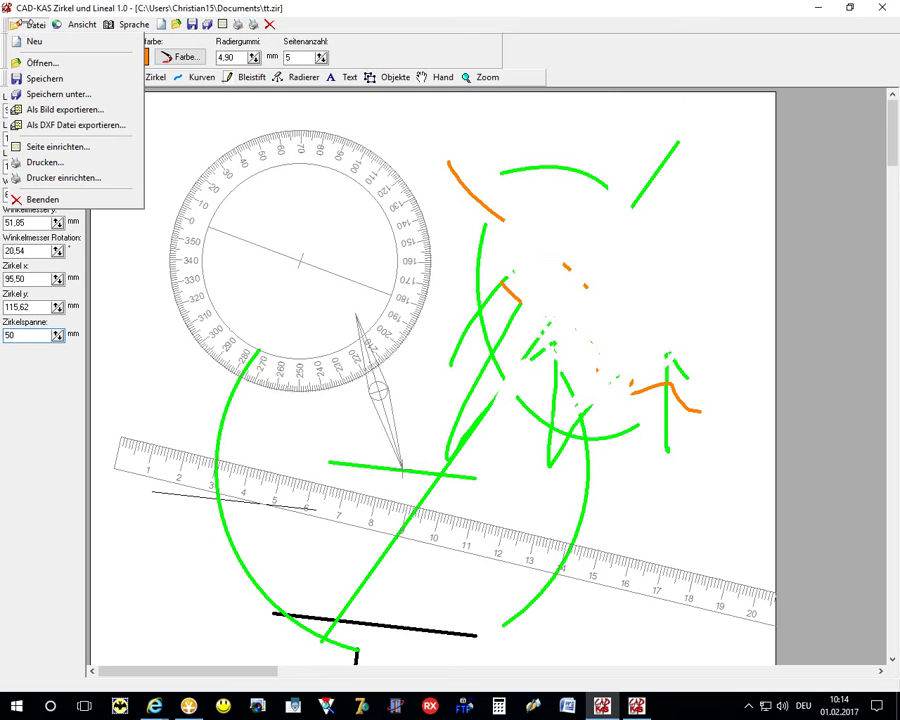
pyautogui.click(58, 147)
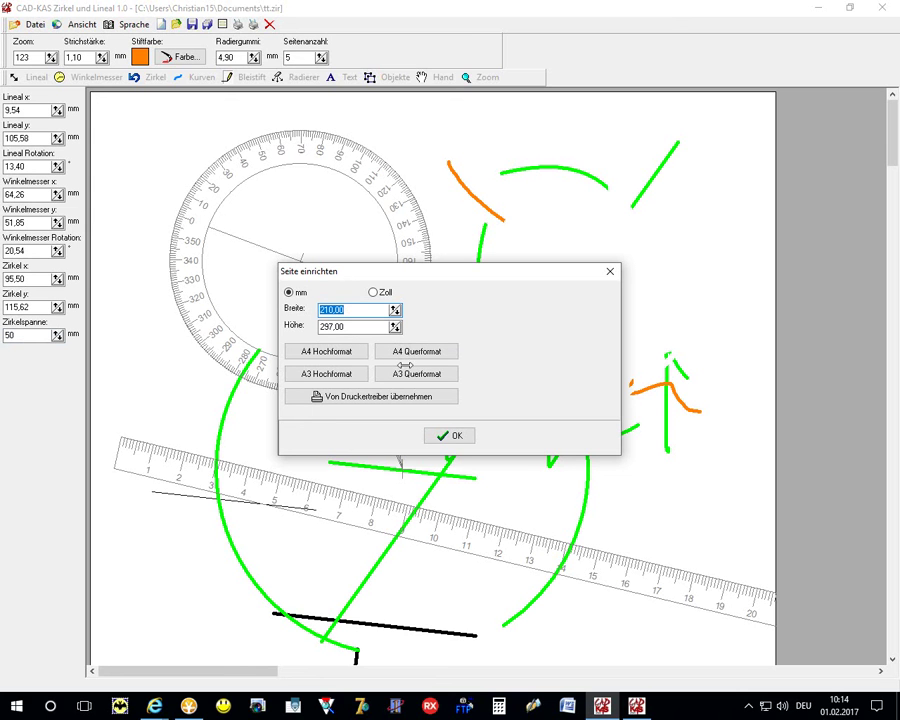
pyautogui.click(348, 372)
pyautogui.click(450, 434)
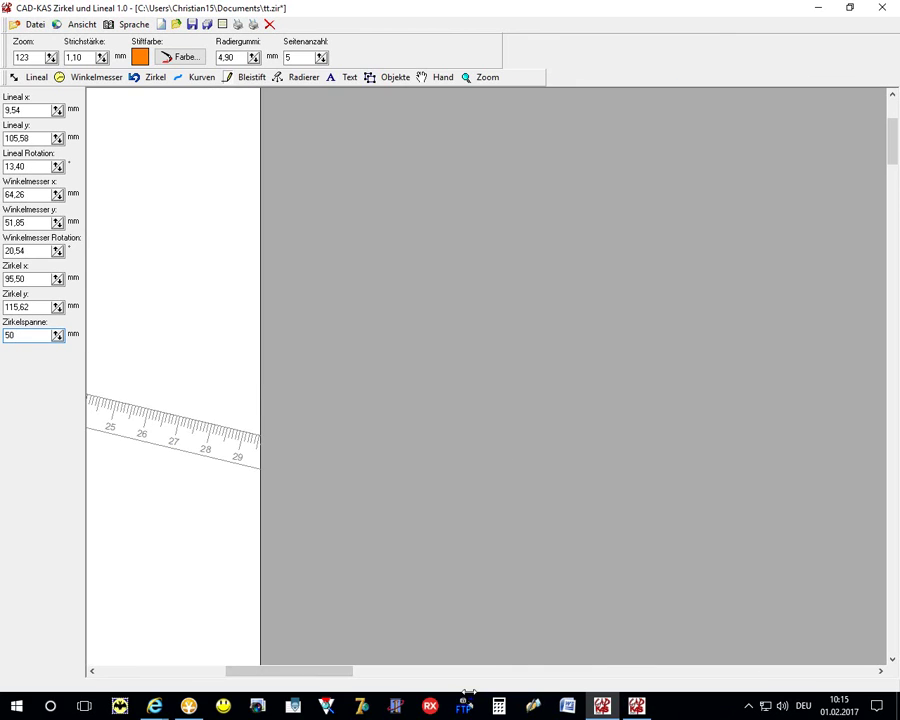
# Scroll left and up so the protractor, ruler and compass show on the A3 page
pyautogui.click(120, 671)
pyautogui.scroll(5, 320, 170)
pyautogui.scroll(1, 320, 170)
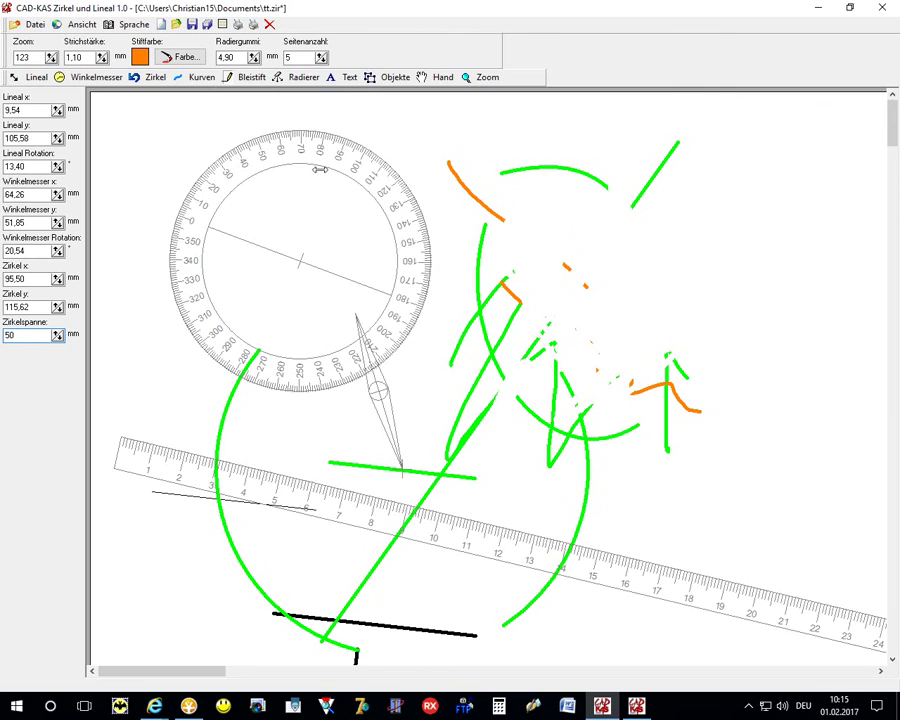